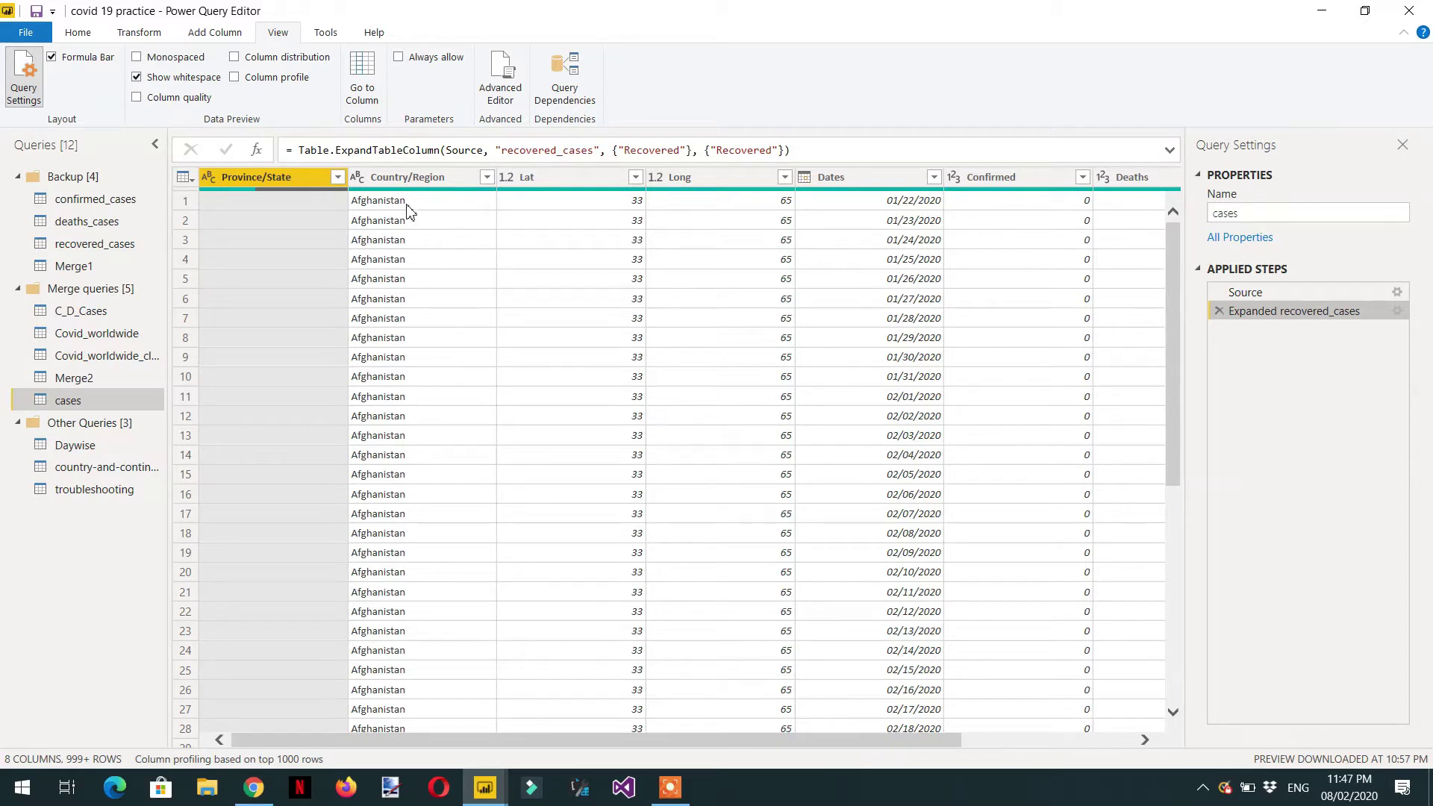
Look over the Country/Region filter list and scroll through the cases table's columns.
{"action": "left_click", "coordinate": [486, 177]}
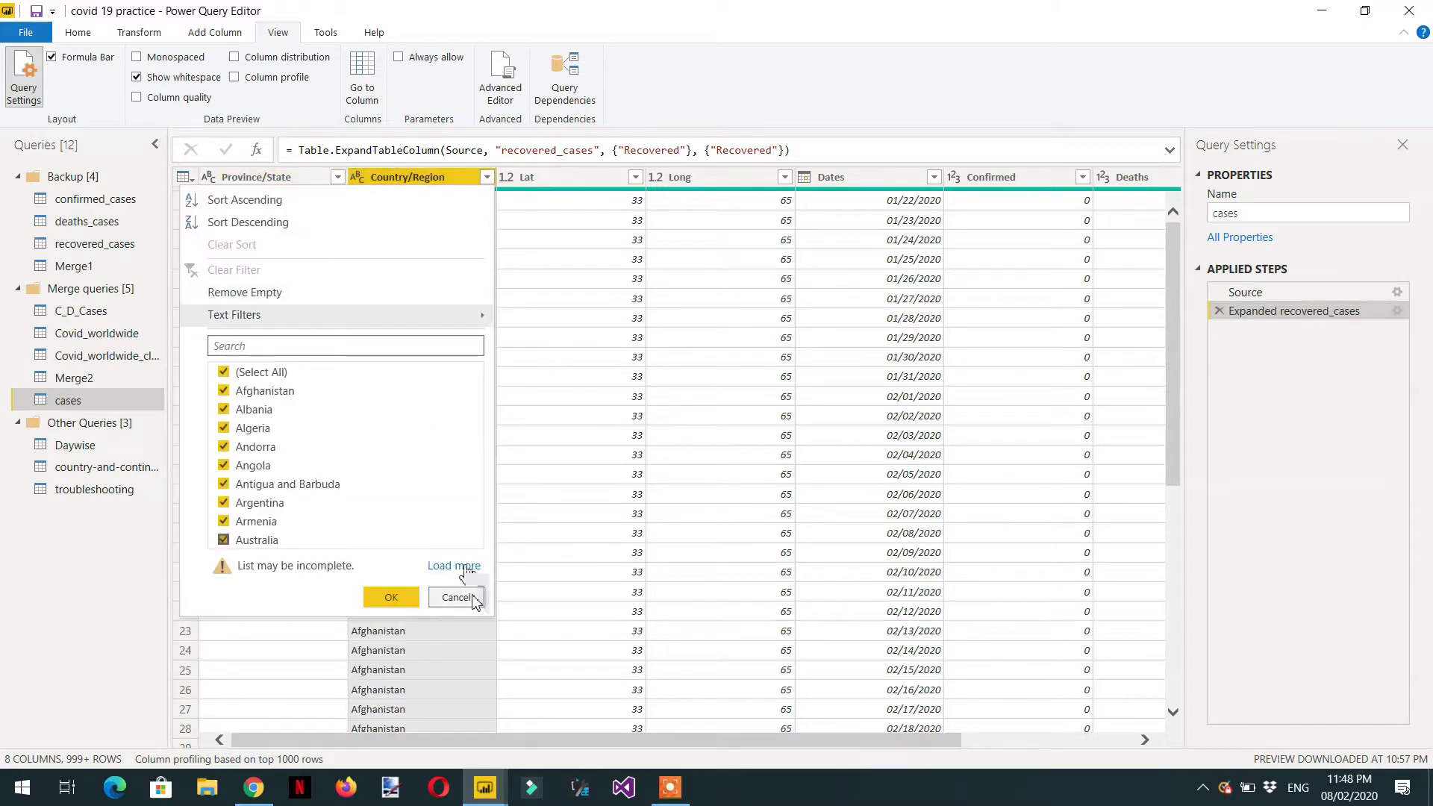
{"action": "left_click", "coordinate": [457, 598]}
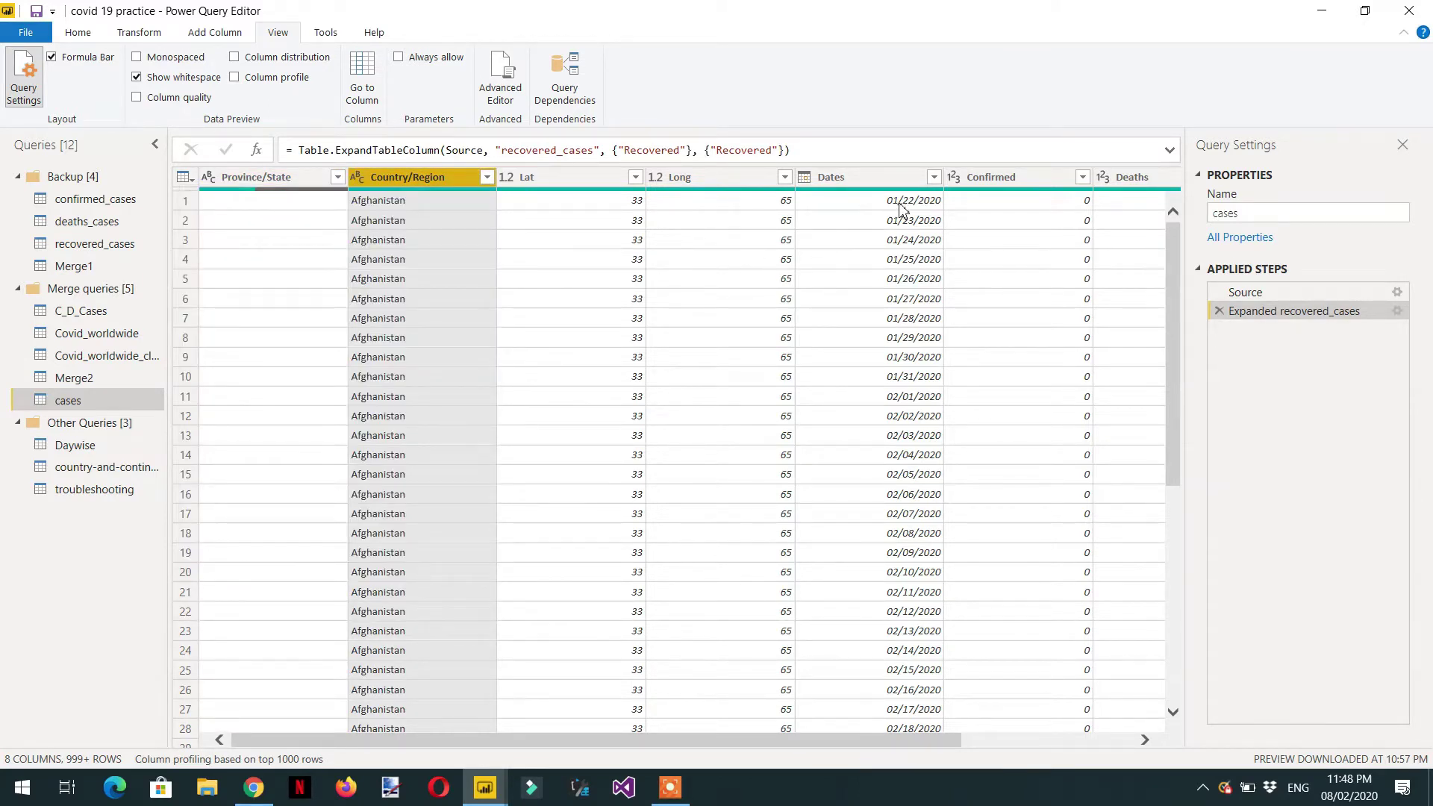
{"action": "left_click_drag", "start_coordinate": [670, 737], "coordinate": [883, 751]}
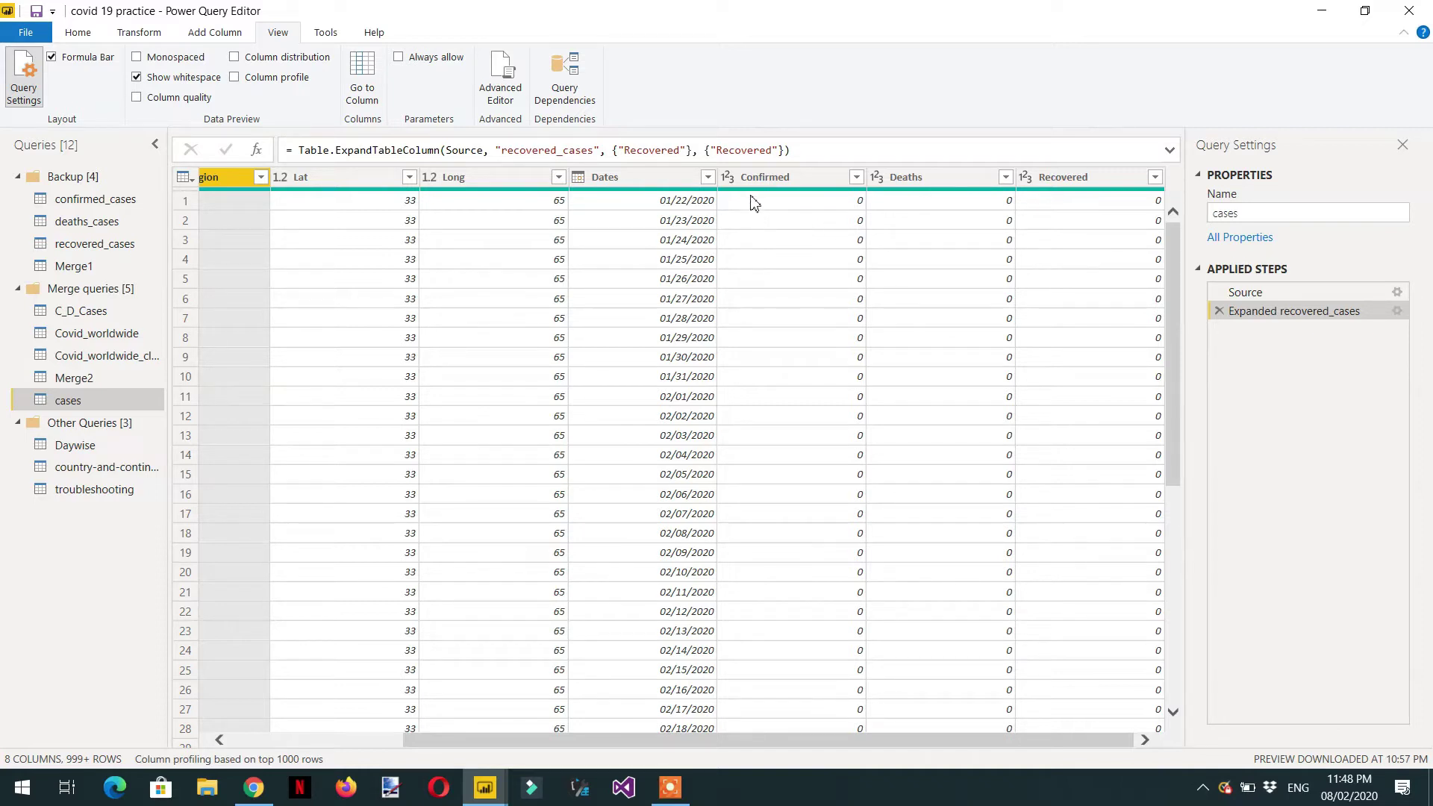
{"action": "mouse_move", "coordinate": [878, 202]}
{"action": "scroll", "coordinate": [560, 722], "scroll_direction": "left", "scroll_amount": 5}
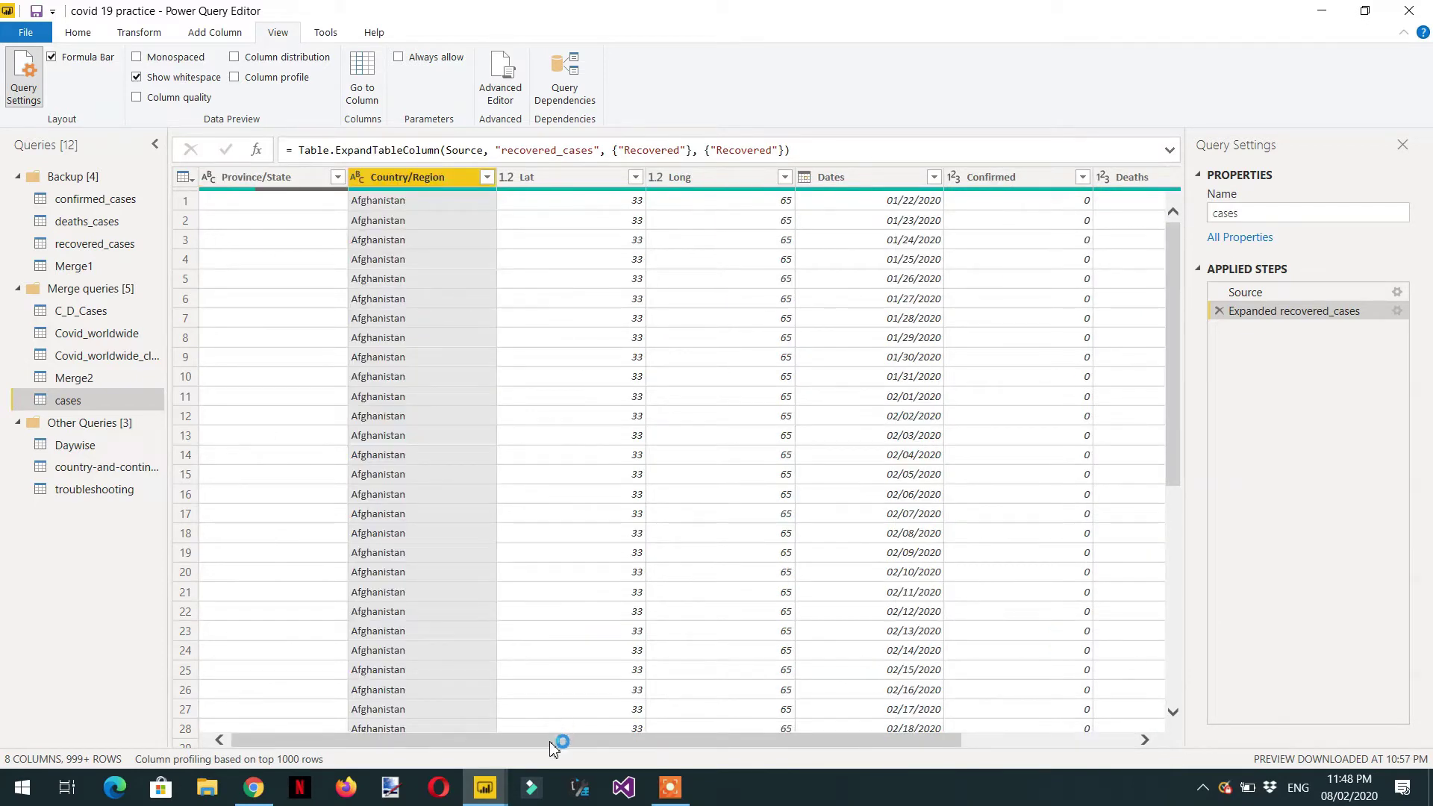
{"action": "left_click_drag", "start_coordinate": [559, 743], "coordinate": [735, 742]}
{"action": "scroll", "coordinate": [836, 307], "scroll_direction": "down", "scroll_amount": 7}
{"action": "scroll", "coordinate": [832, 314], "scroll_direction": "down", "scroll_amount": 8}
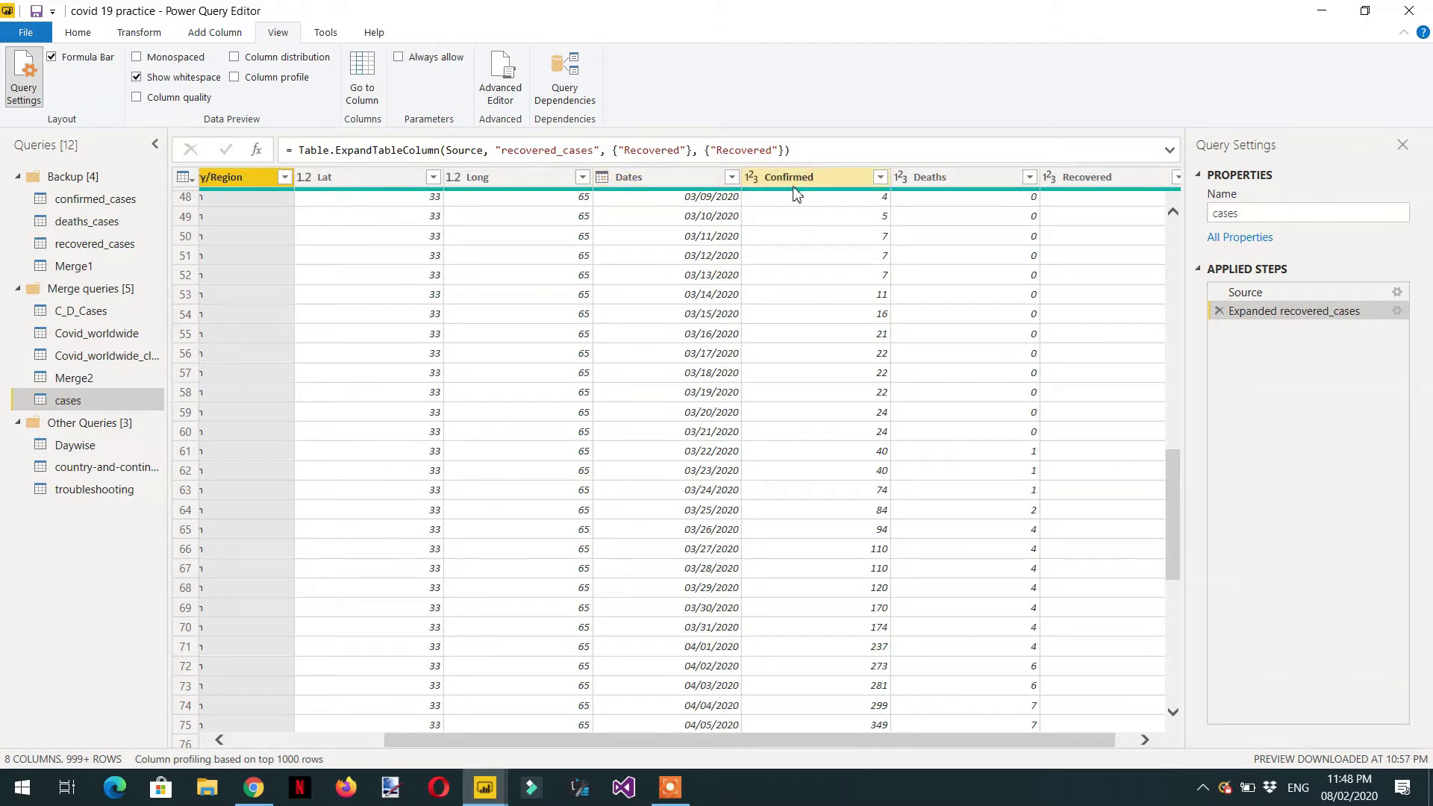
Select Dates, Confirmed and Country/Region and remove all other columns.
{"action": "left_click", "coordinate": [667, 185]}
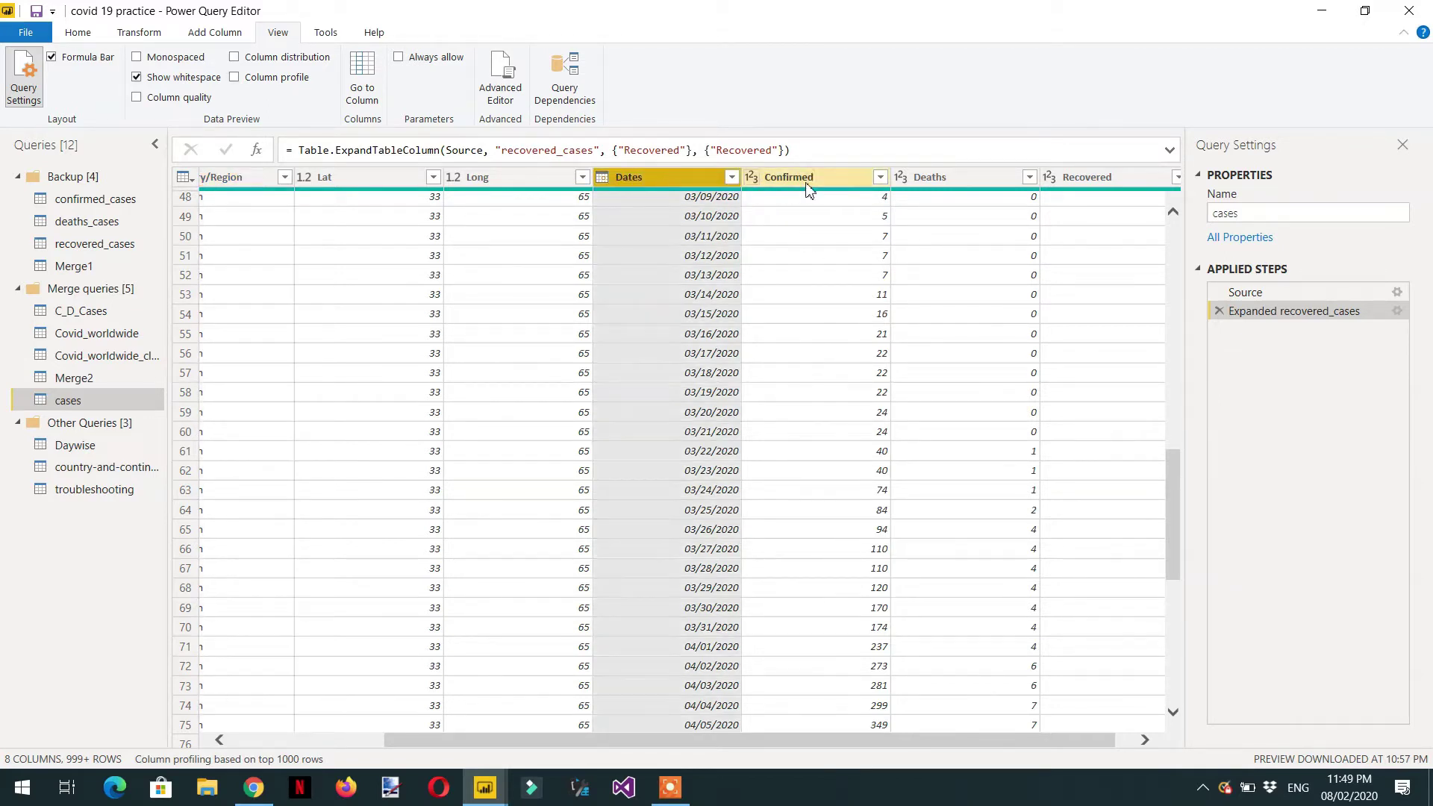
{"action": "left_click", "coordinate": [832, 179]}
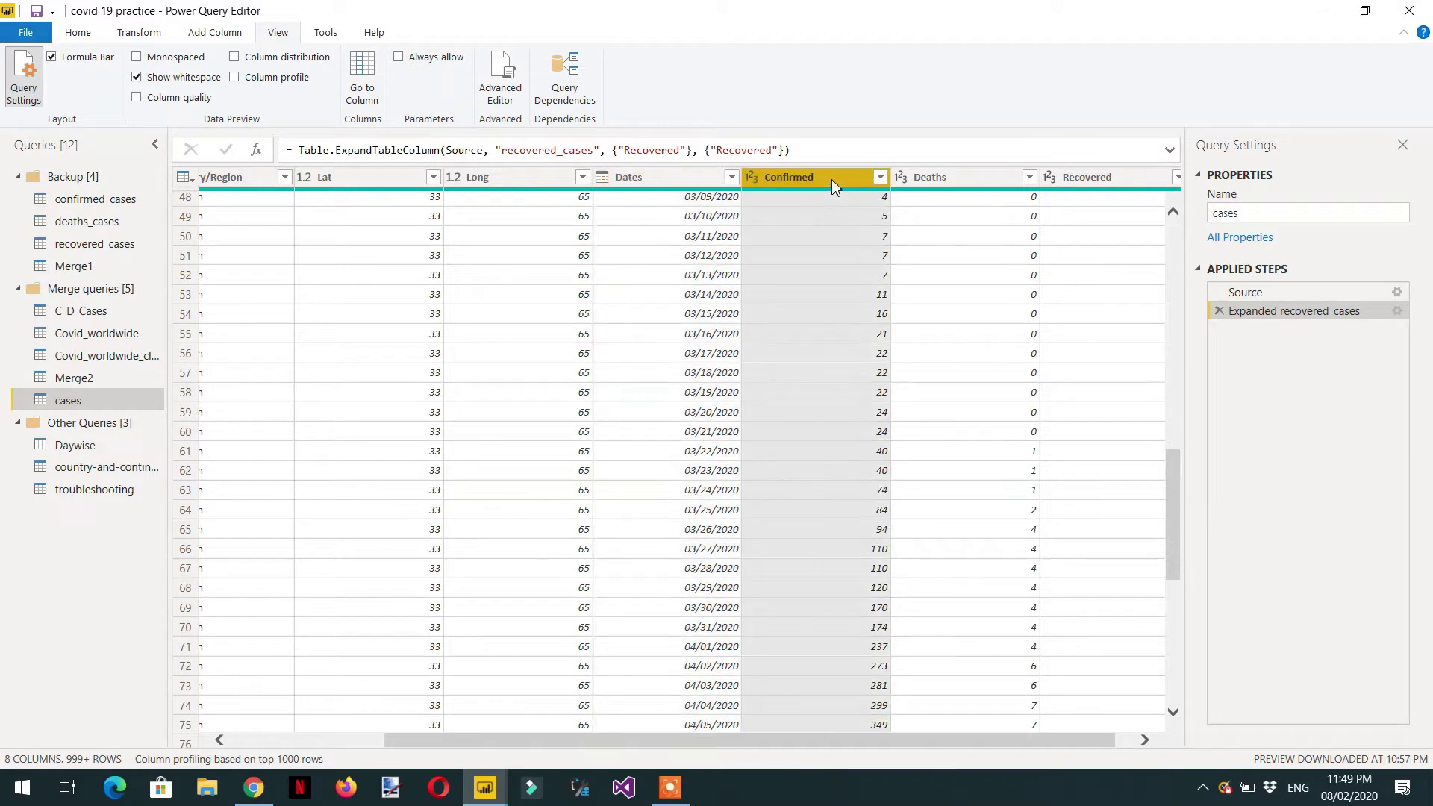
{"action": "left_click", "coordinate": [679, 183], "text": "ctrl"}
{"action": "left_click_drag", "start_coordinate": [677, 746], "coordinate": [537, 743]}
{"action": "left_click", "coordinate": [413, 183], "text": "ctrl"}
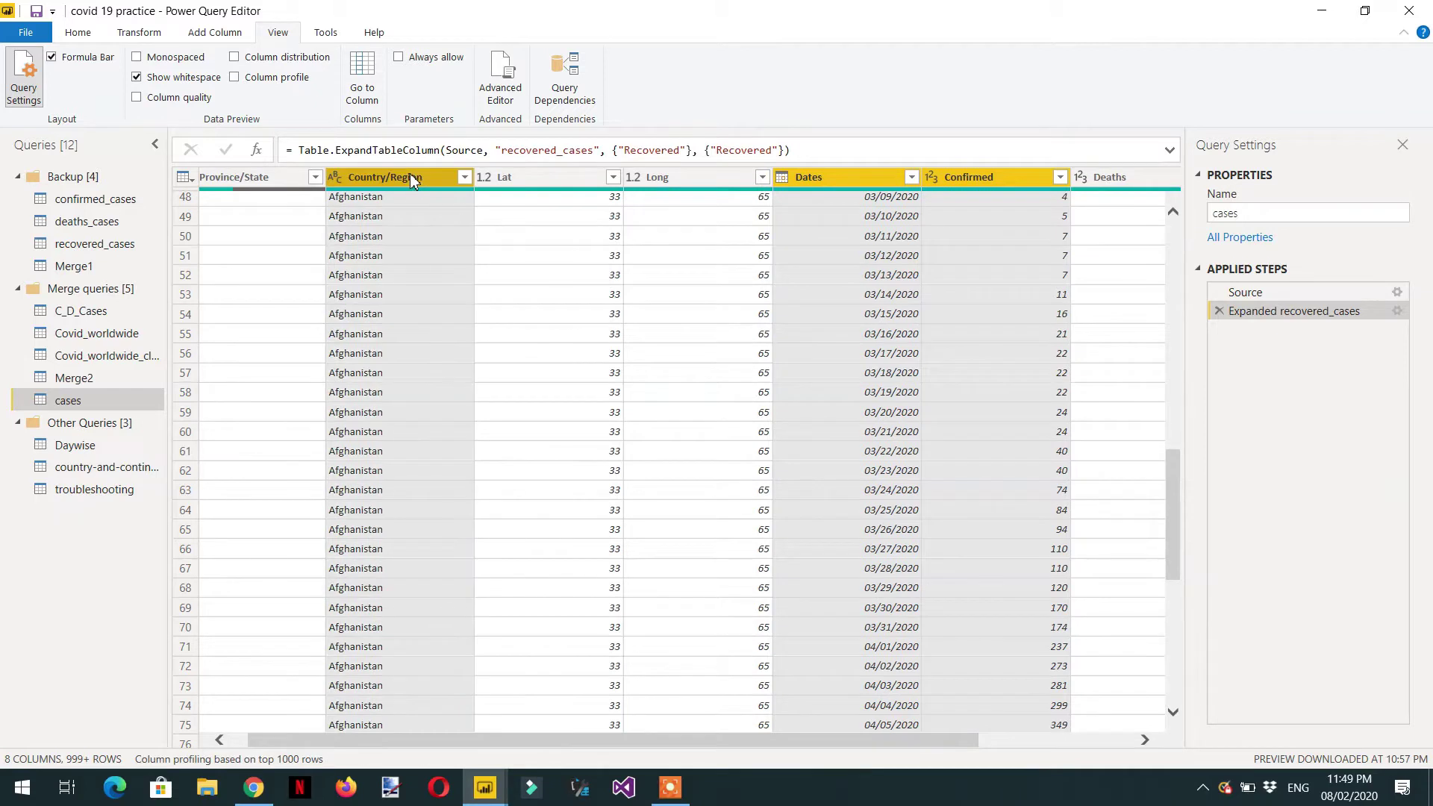
{"action": "right_click", "coordinate": [844, 185]}
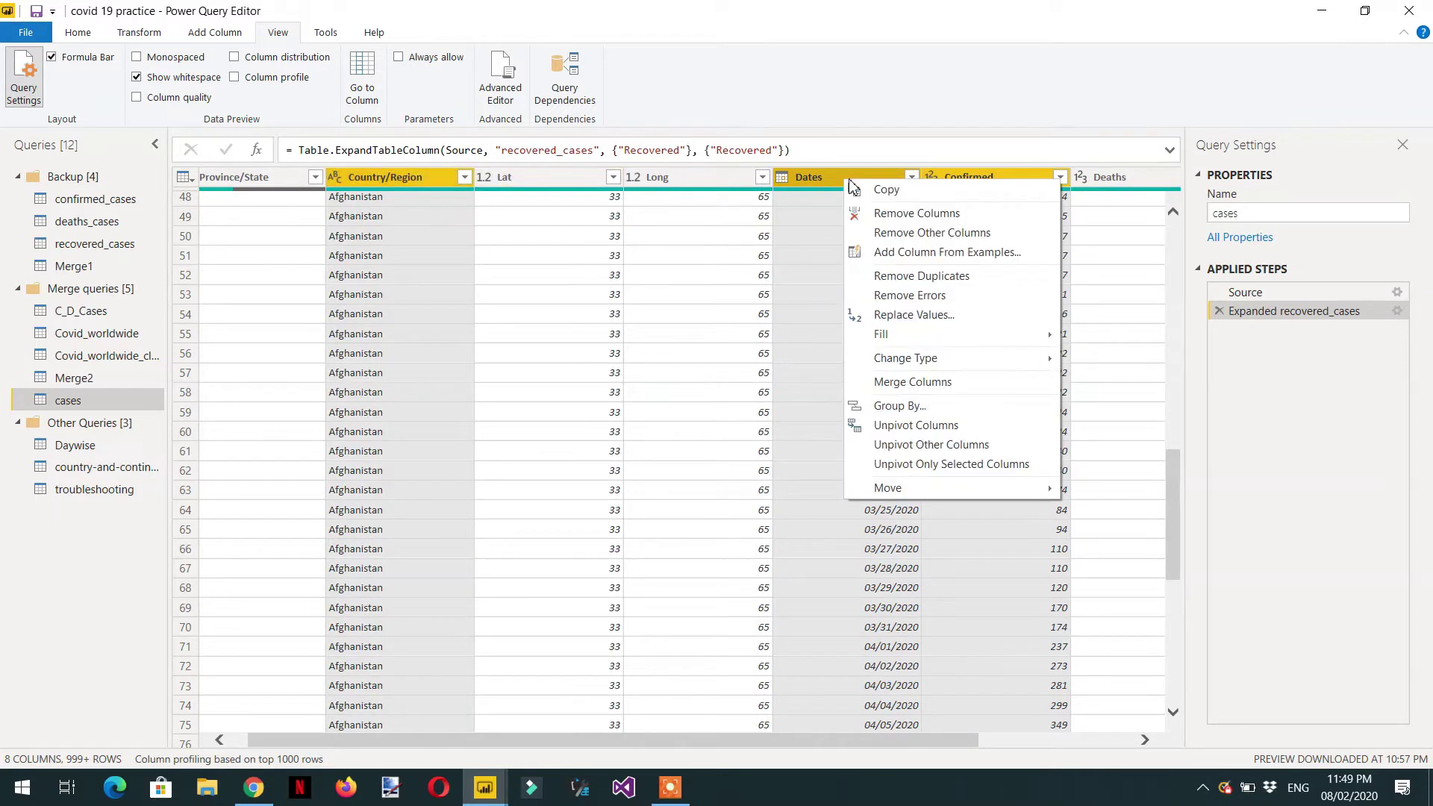
{"action": "left_click", "coordinate": [919, 233]}
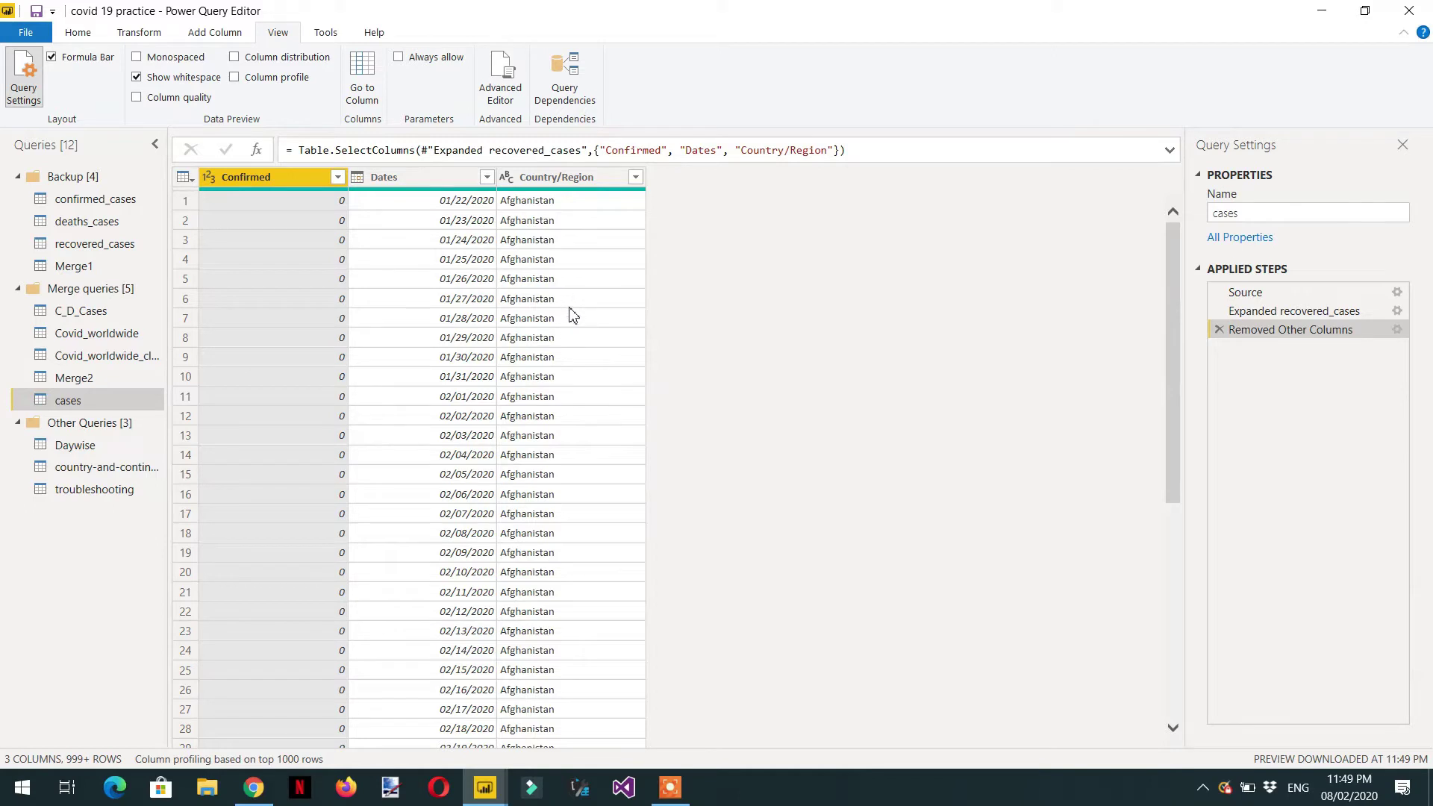
Filter Country/Region to only US, leaving 78 rows.
{"action": "left_click", "coordinate": [619, 201]}
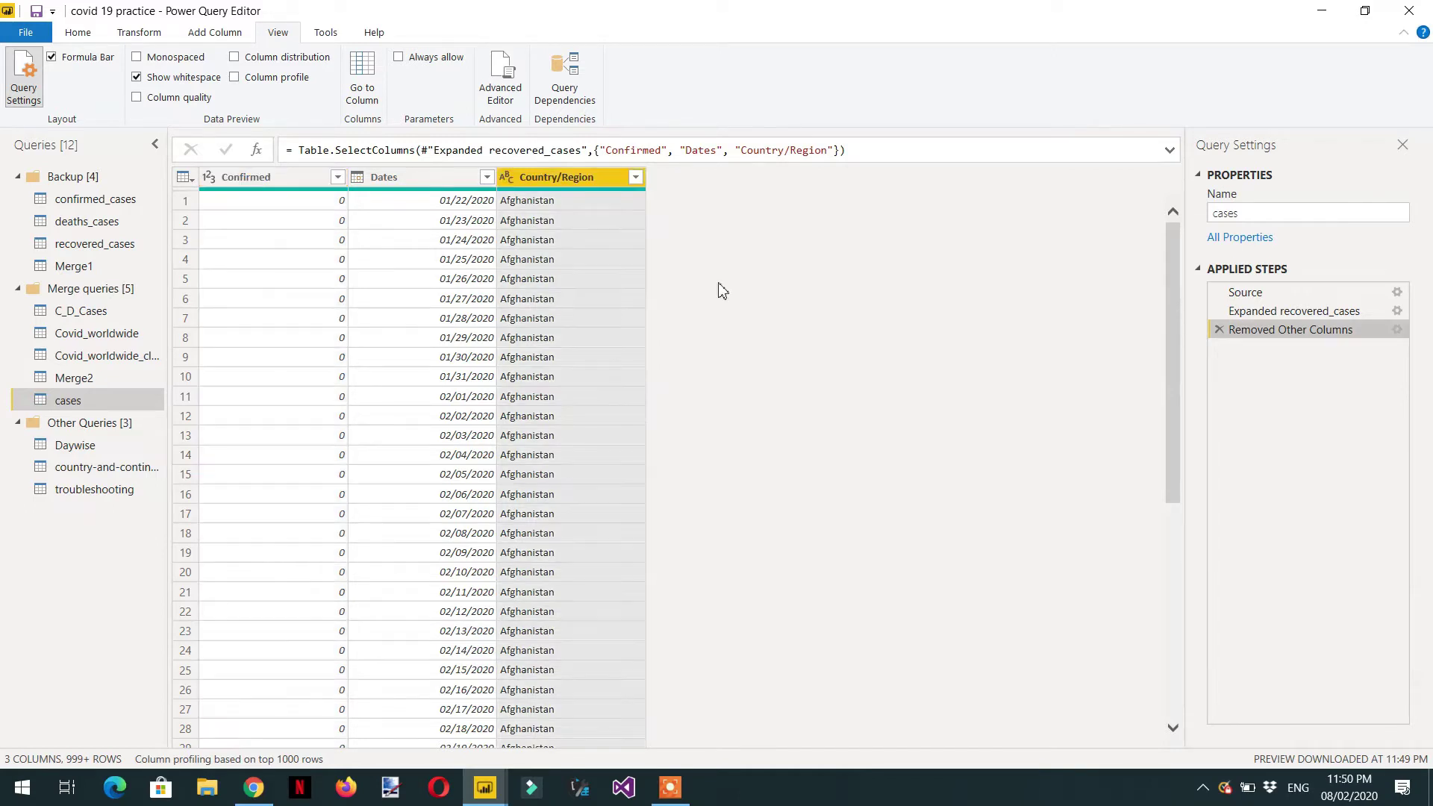
{"action": "left_click", "coordinate": [636, 178]}
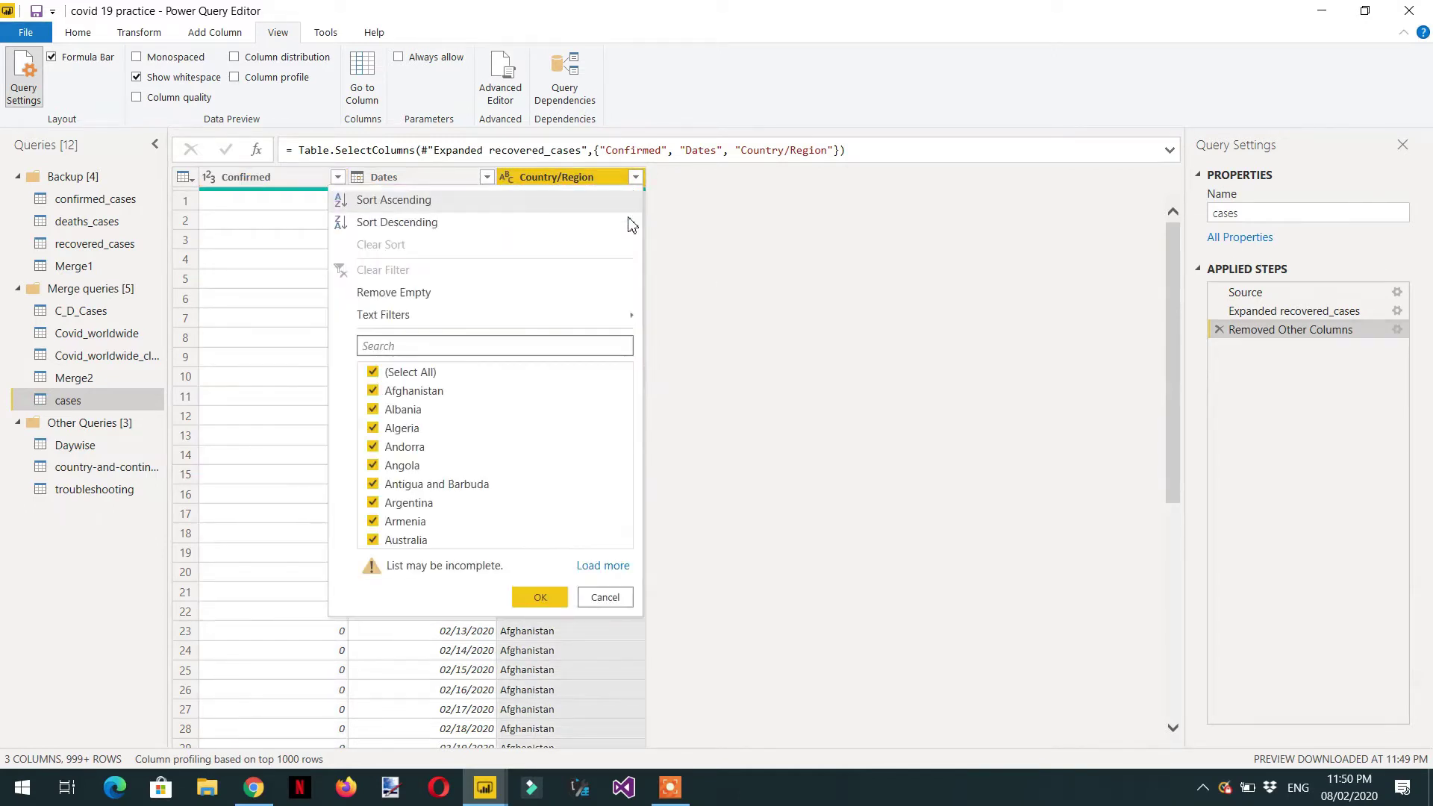
{"action": "left_click", "coordinate": [603, 565]}
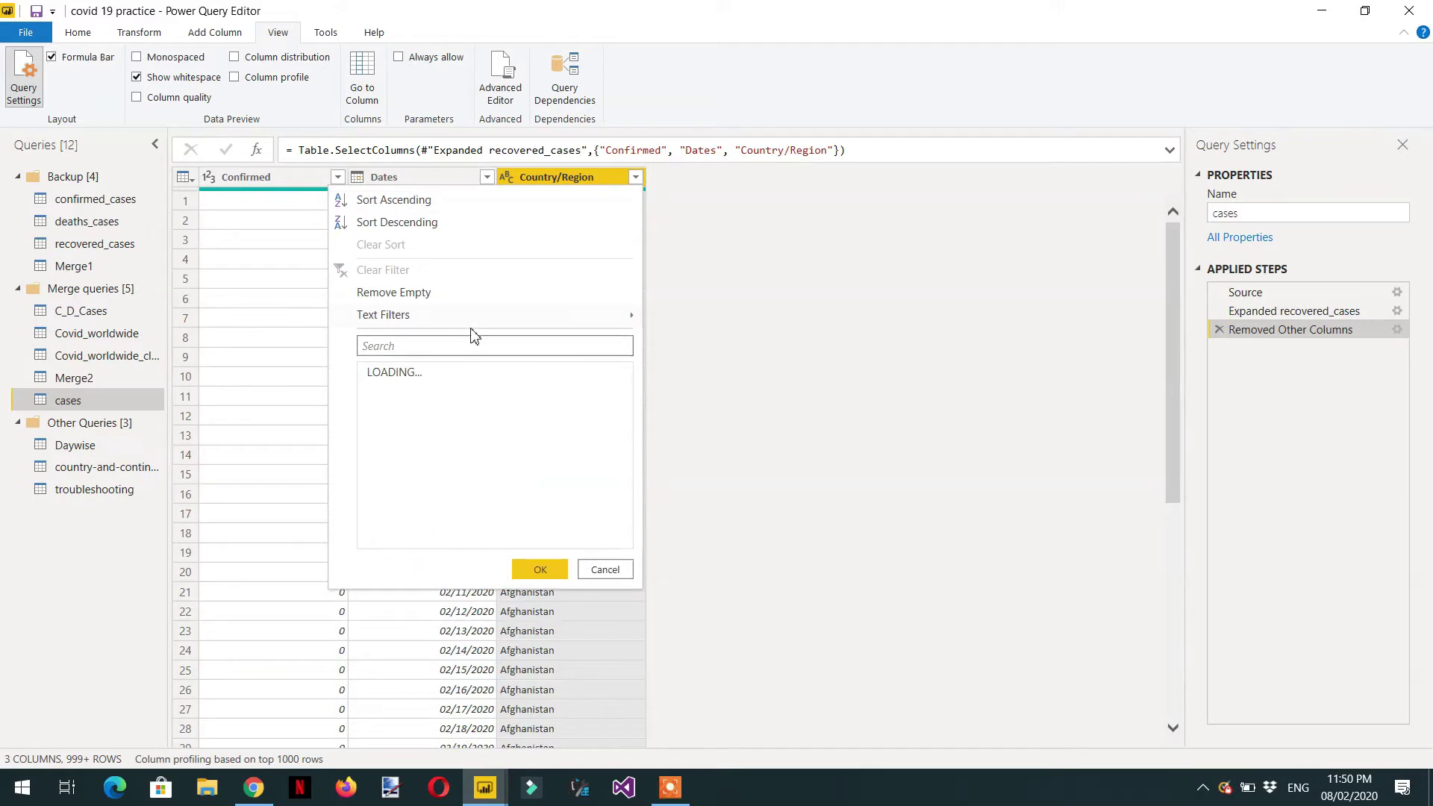
{"action": "left_click", "coordinate": [456, 347]}
{"action": "type", "text": "us"}
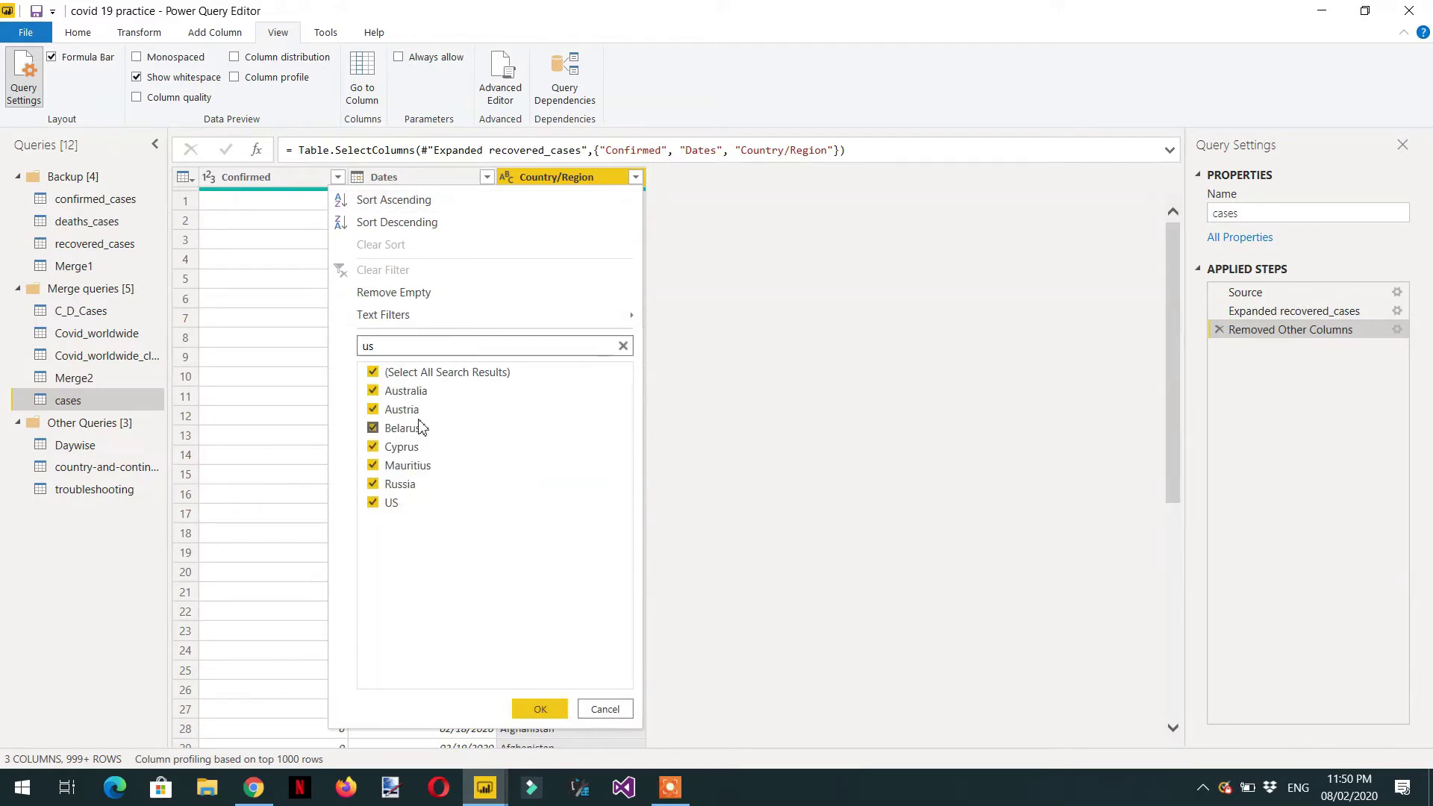
{"action": "left_click", "coordinate": [422, 372]}
{"action": "left_click", "coordinate": [392, 504]}
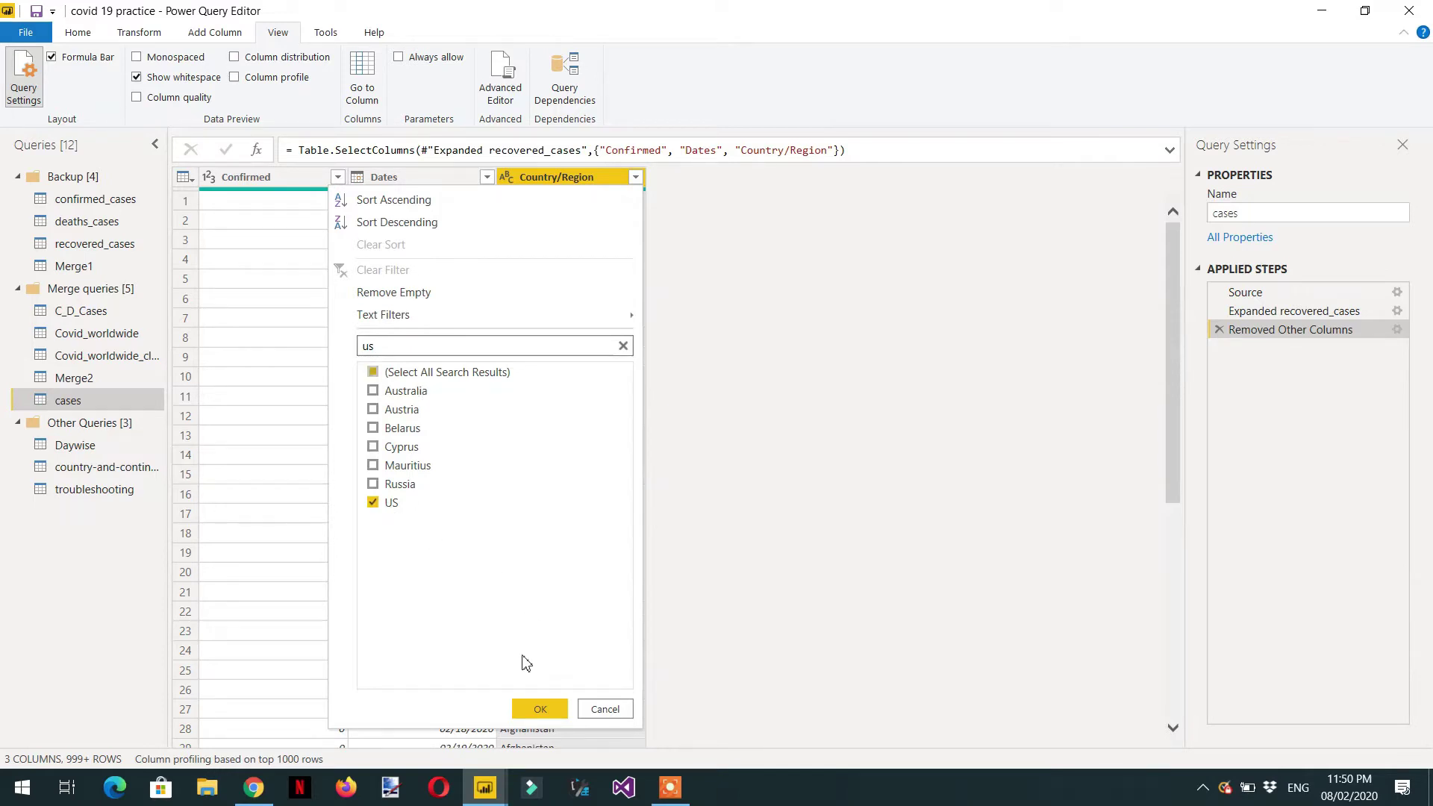
{"action": "left_click", "coordinate": [541, 709]}
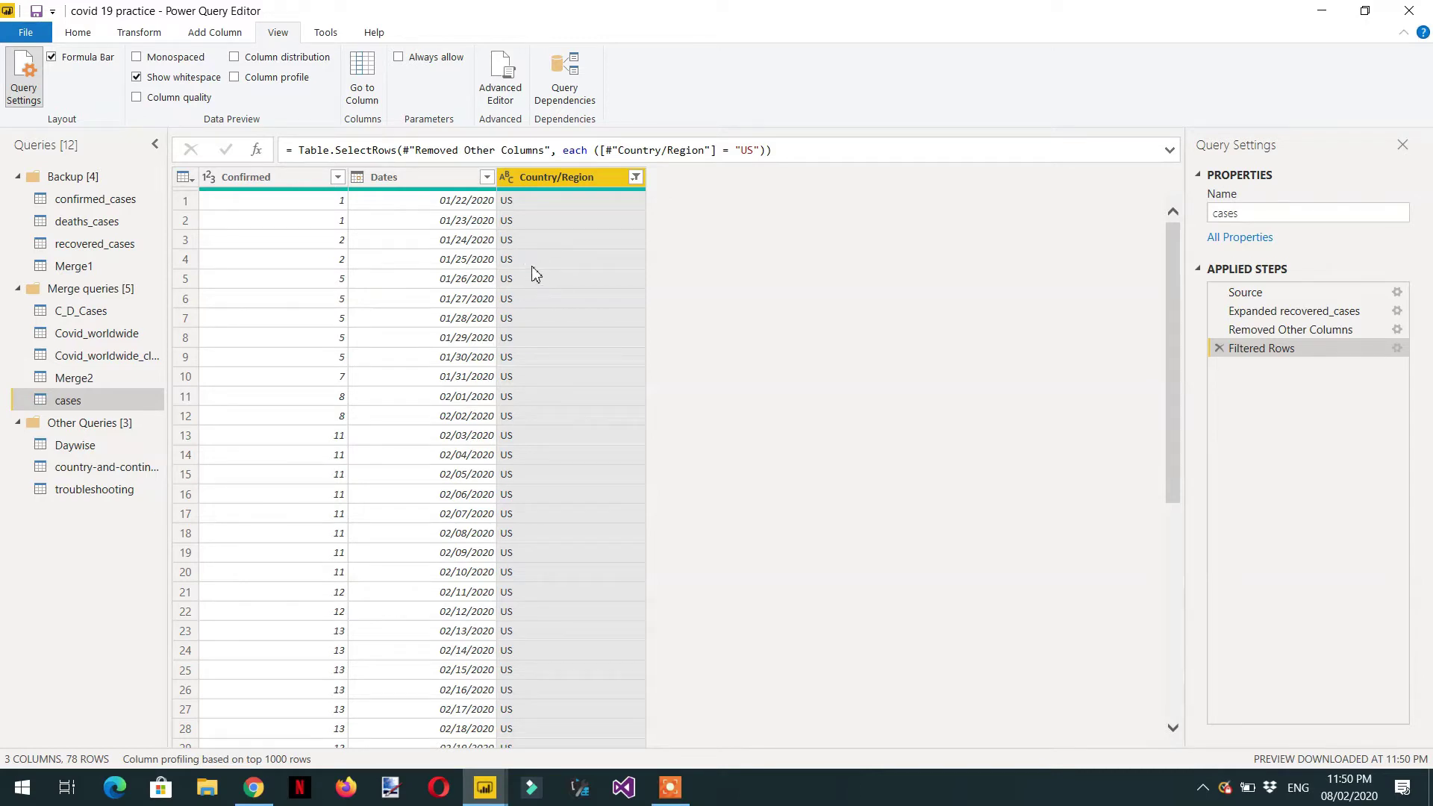
Move the Dates column to sit right after Country/Region, before Confirmed.
{"action": "left_click_drag", "start_coordinate": [287, 185], "coordinate": [508, 213]}
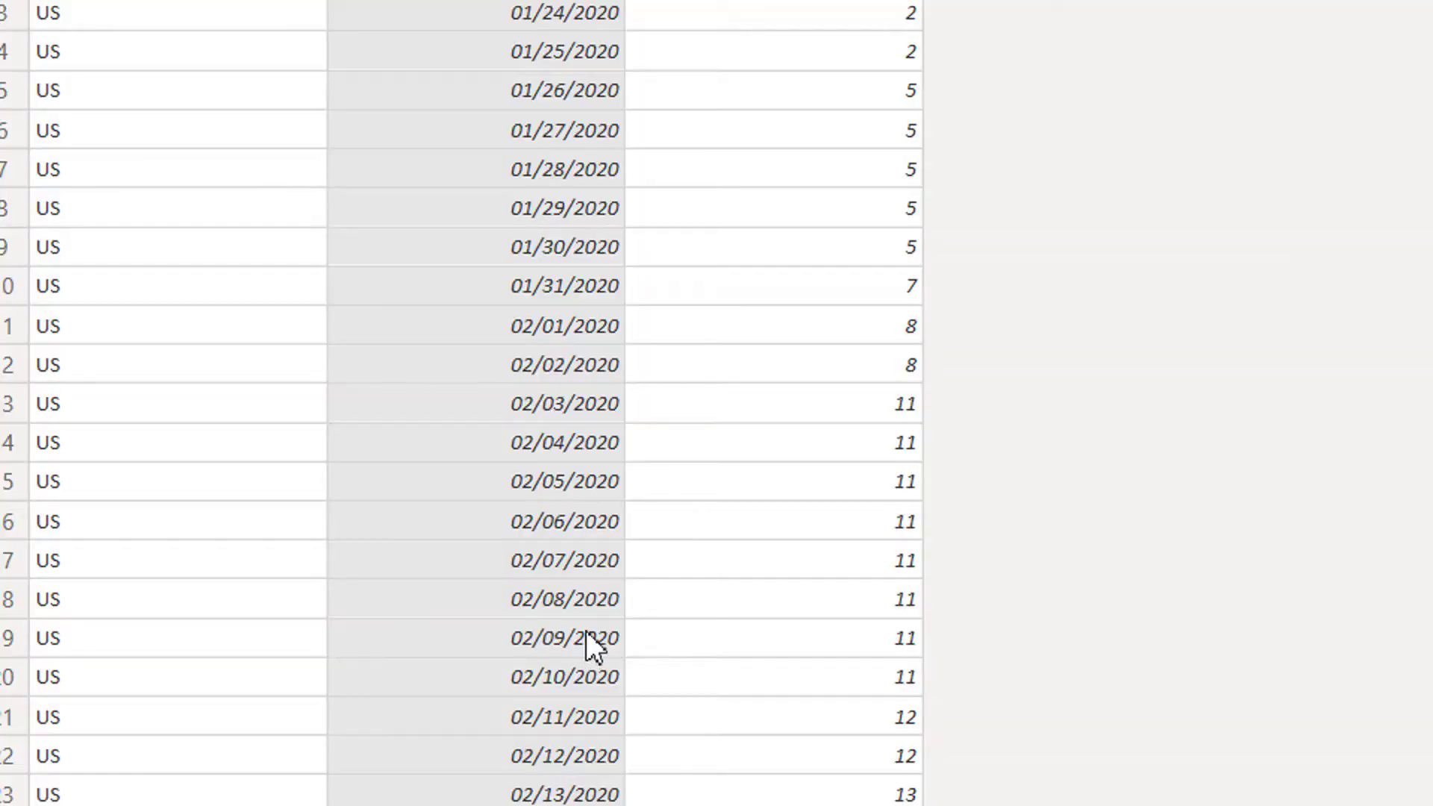
{"action": "scroll", "coordinate": [585, 636], "scroll_direction": "down", "scroll_amount": 7}
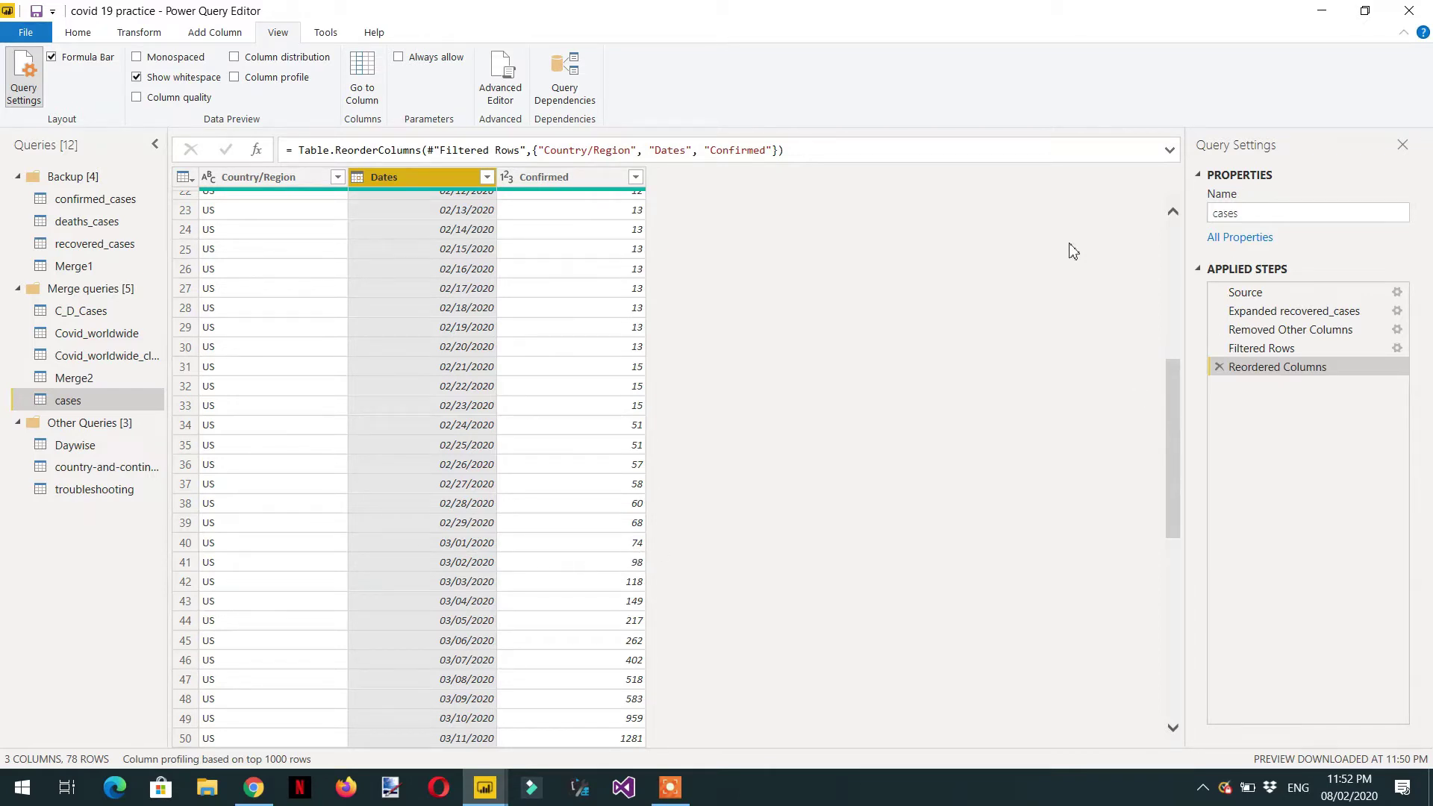
Add a custom step = #"Reordered Columns"{40} showing row 40's record.
{"action": "left_click", "coordinate": [256, 151]}
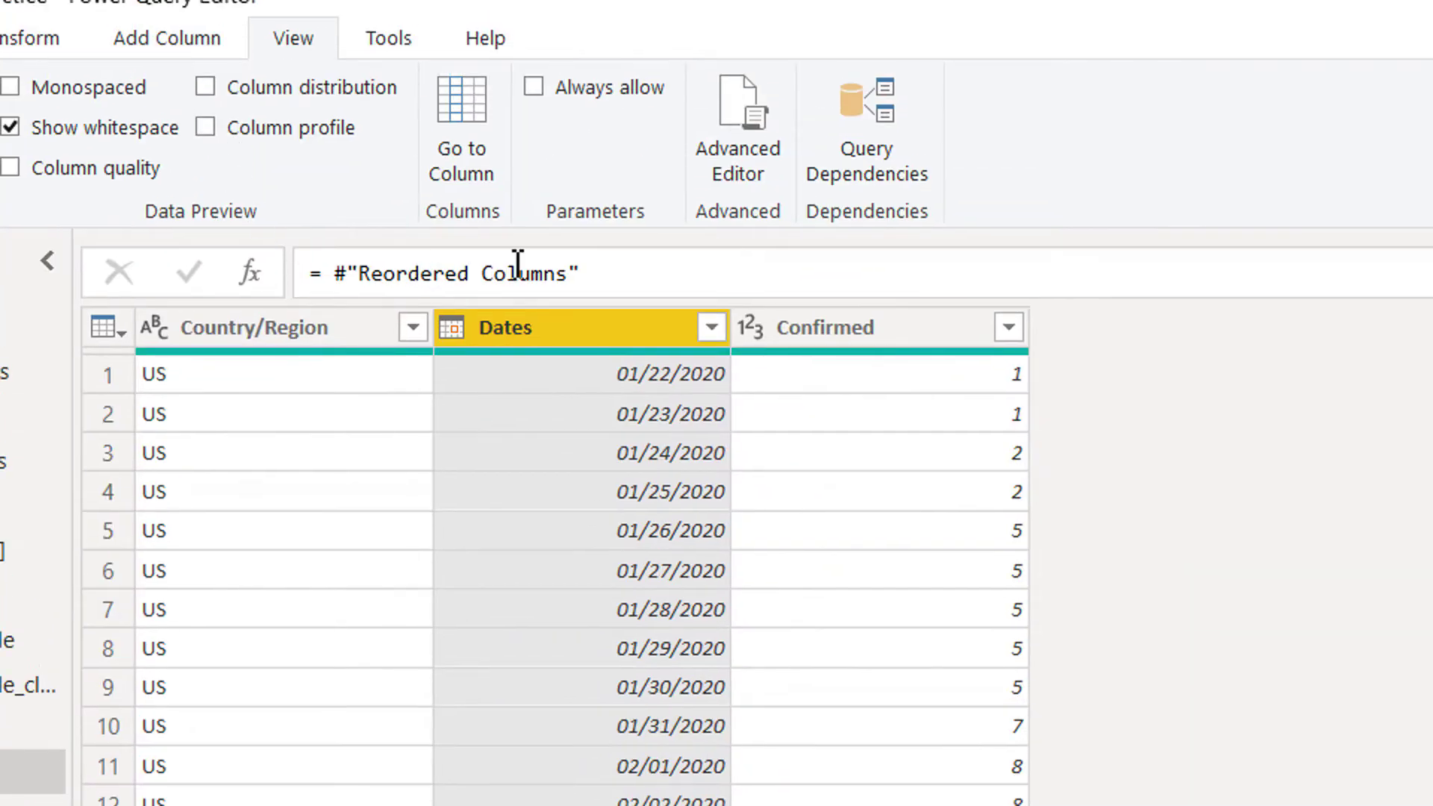
{"action": "left_click", "coordinate": [598, 280]}
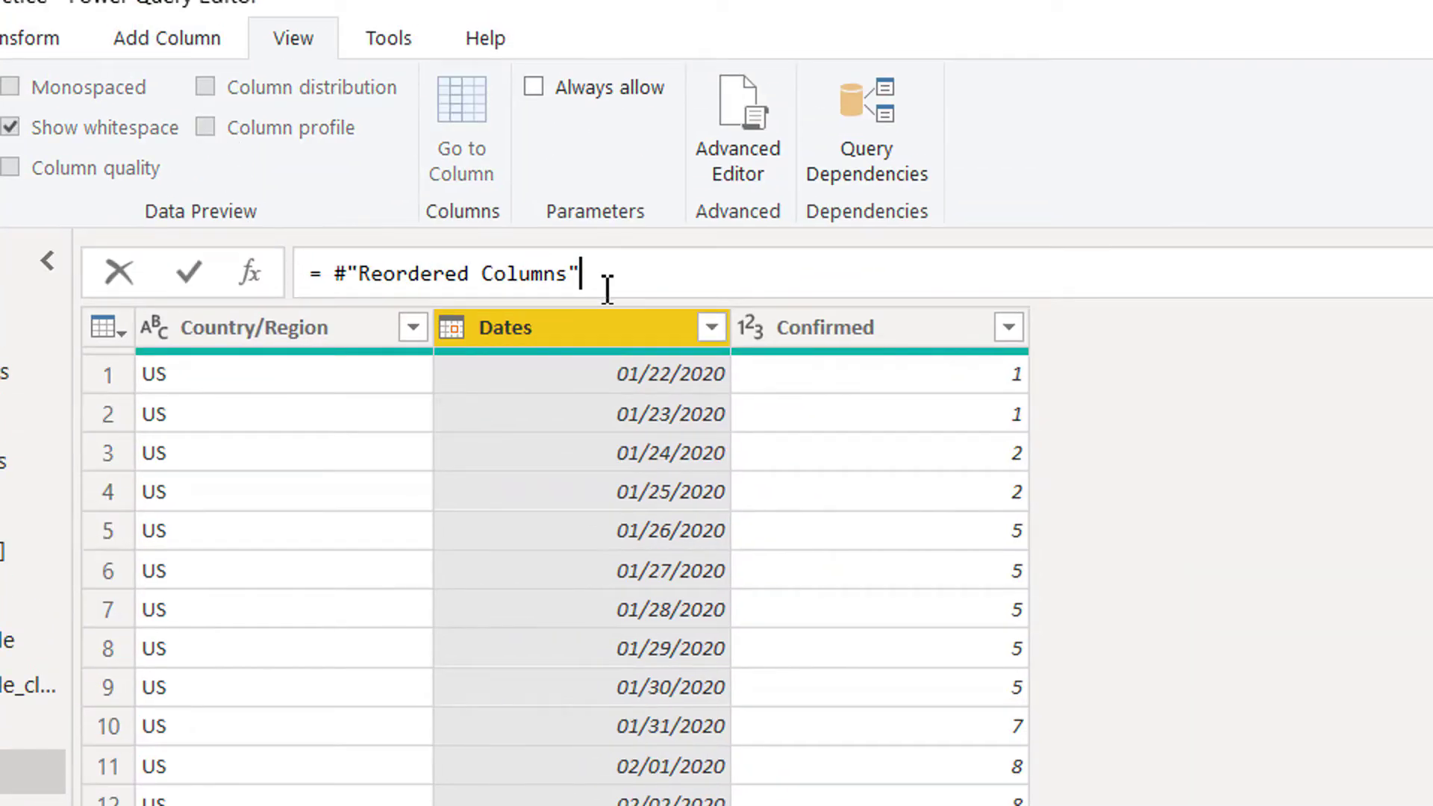
{"action": "type", "text": "{40"}
{"action": "key", "text": "Return"}
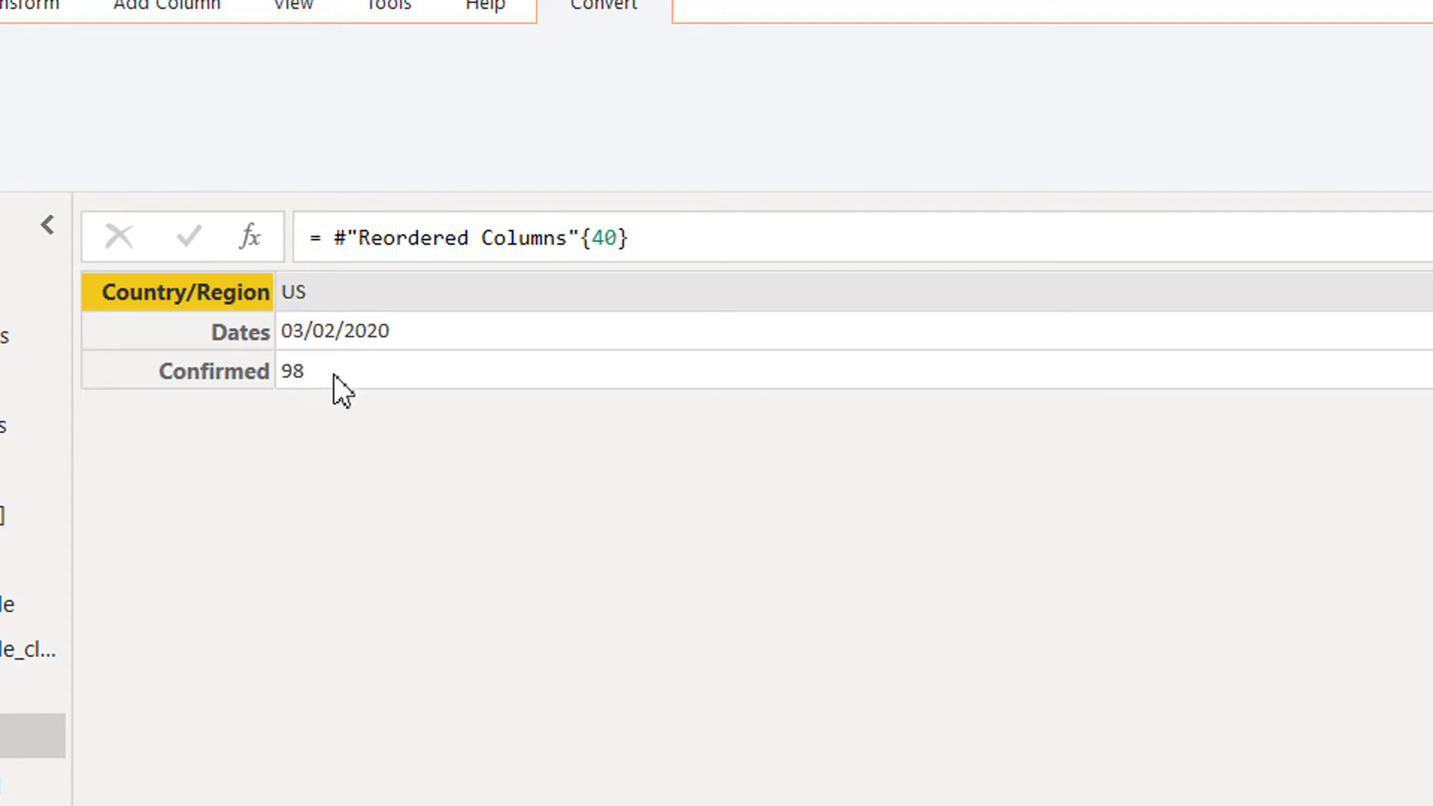
Append [Confirmed] to the step formula so it returns 98.
{"action": "left_click", "coordinate": [663, 246]}
{"action": "type", "text": "[C"}
{"action": "type", "text": "onfimr"}
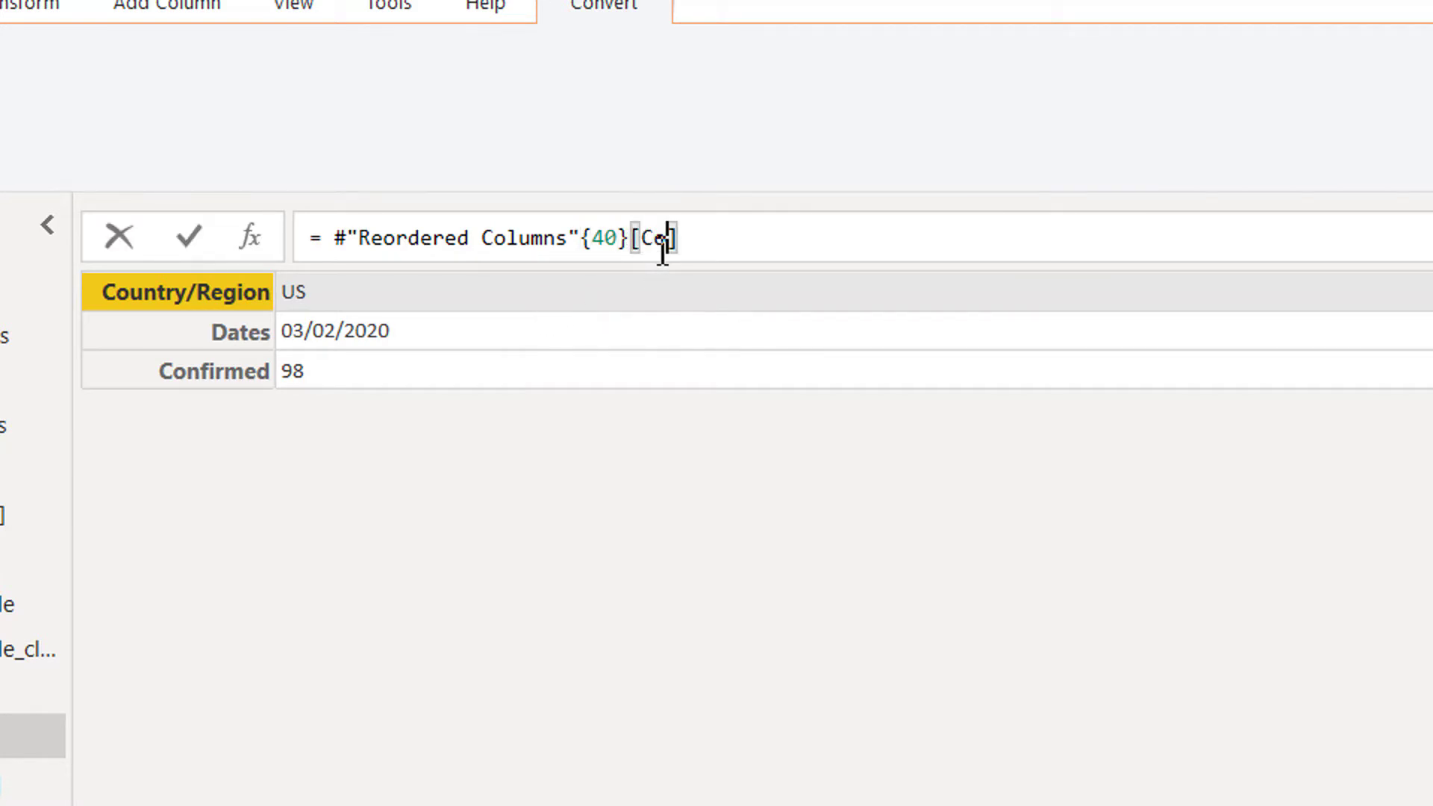
{"action": "type", "text": "ed"}
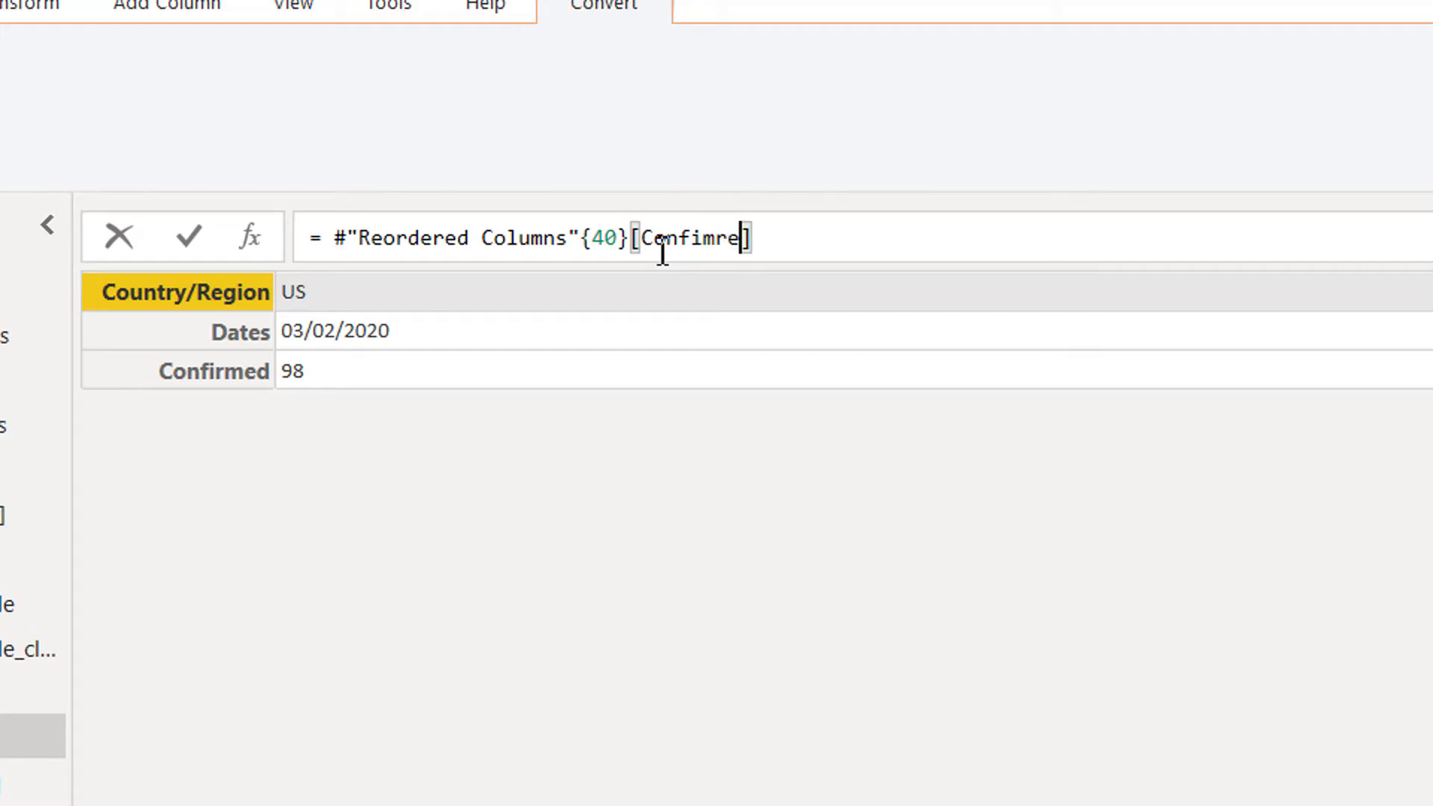
{"action": "key", "text": "BackSpace"}
{"action": "type", "text": "rmed"}
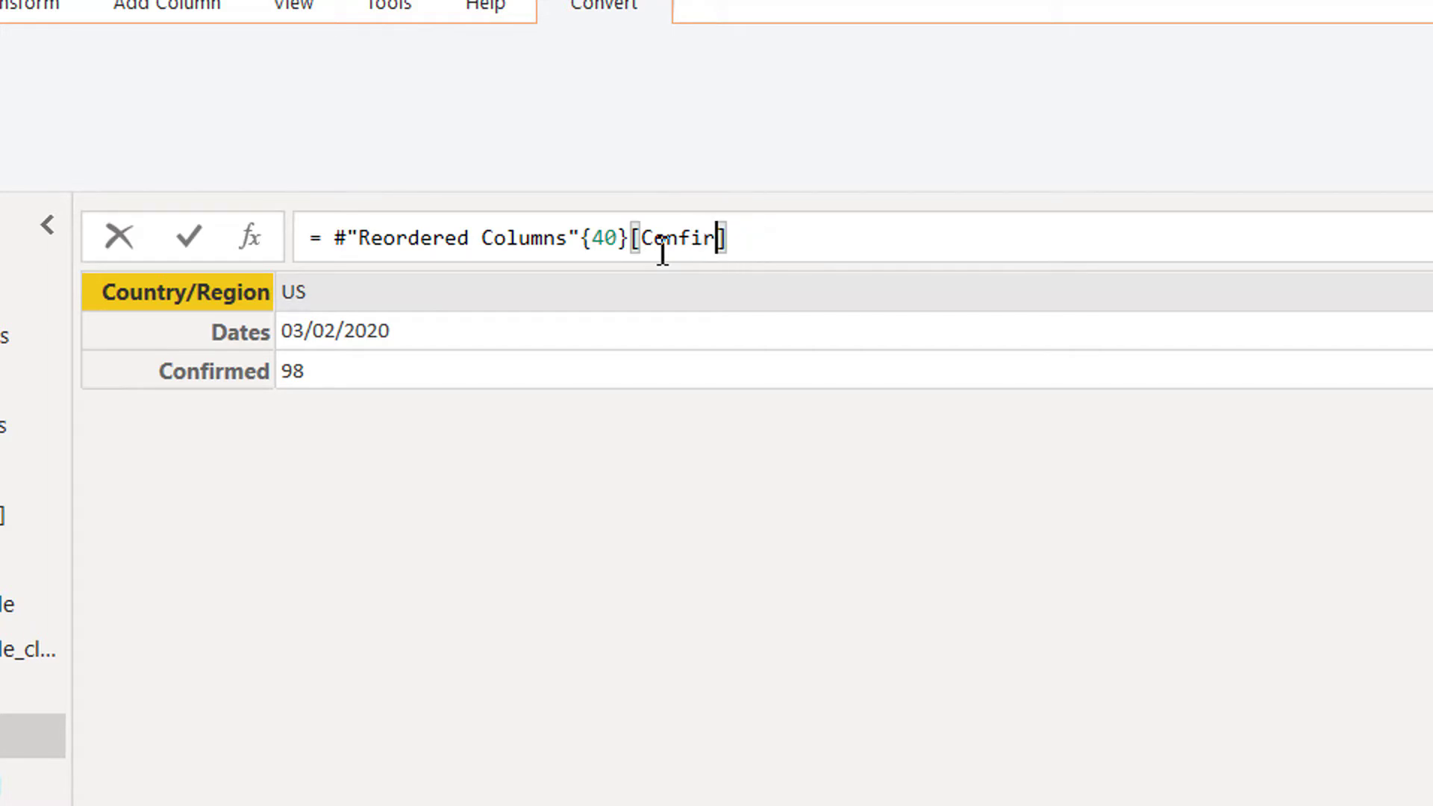
{"action": "key", "text": "Return"}
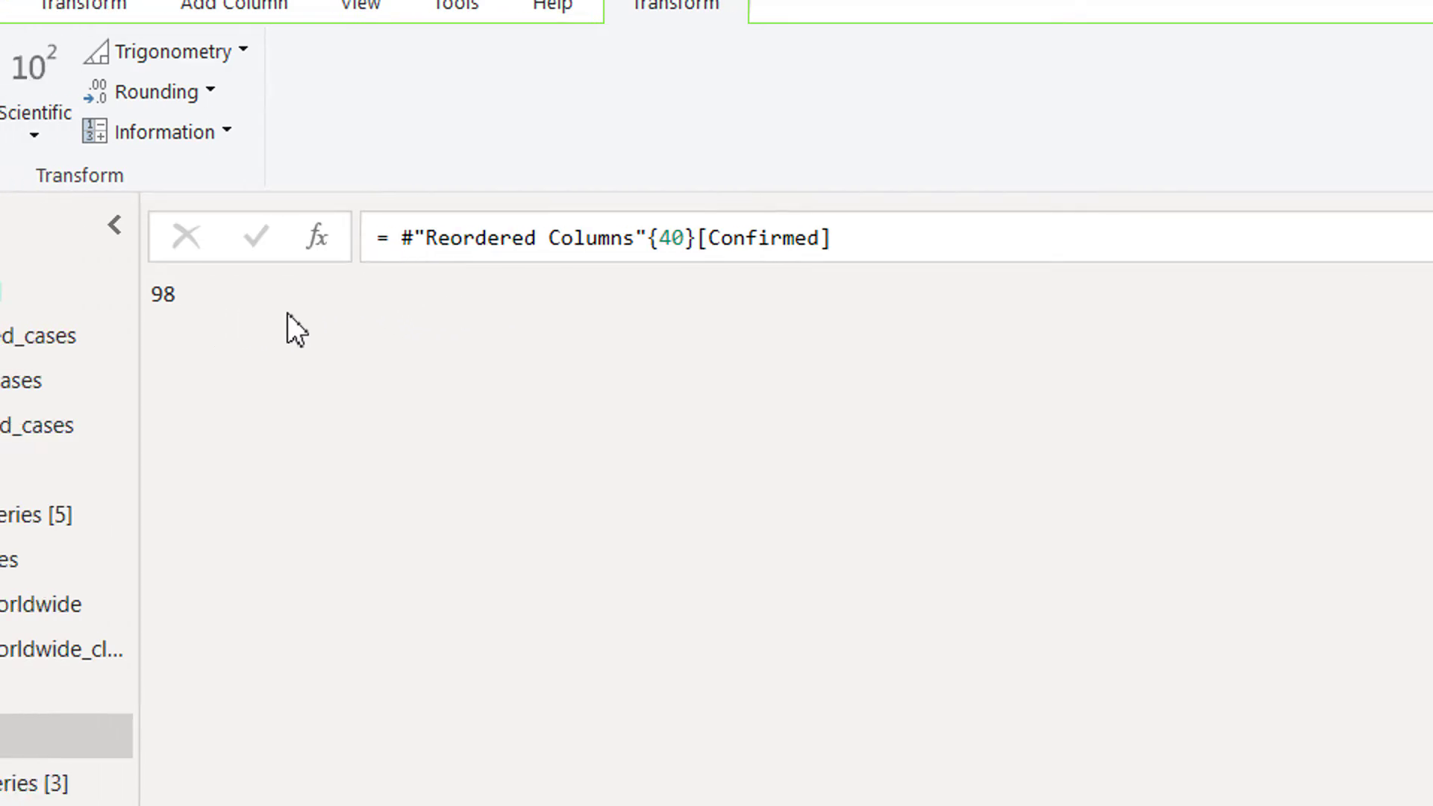
Copy the #"Reordered Columns"{40}[Confirmed] formula text and delete the Custom1 step.
{"action": "left_click_drag", "start_coordinate": [840, 237], "coordinate": [394, 238]}
{"action": "key", "text": "ctrl+c"}
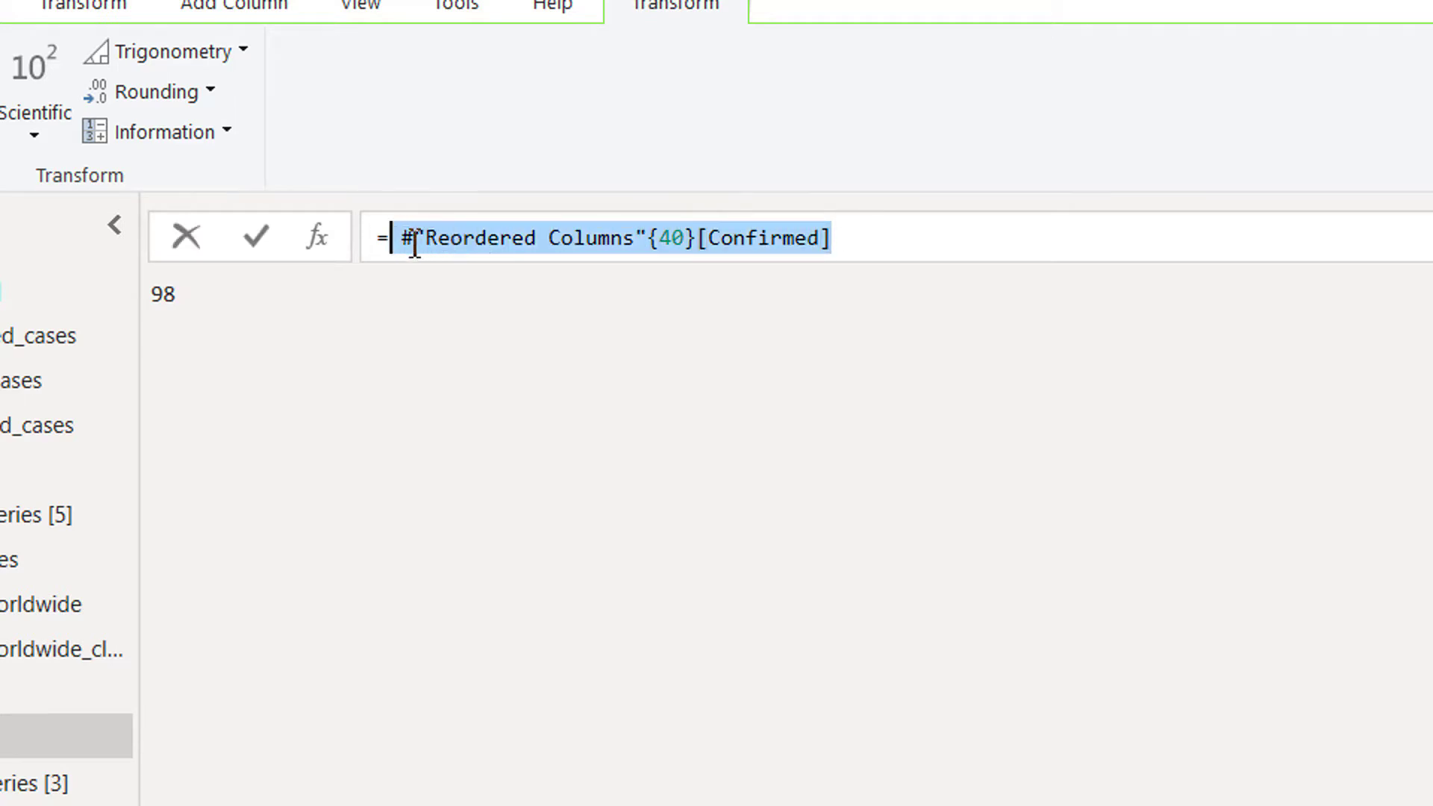
{"action": "left_click", "coordinate": [432, 241]}
{"action": "right_click", "coordinate": [428, 246]}
{"action": "left_click", "coordinate": [493, 320]}
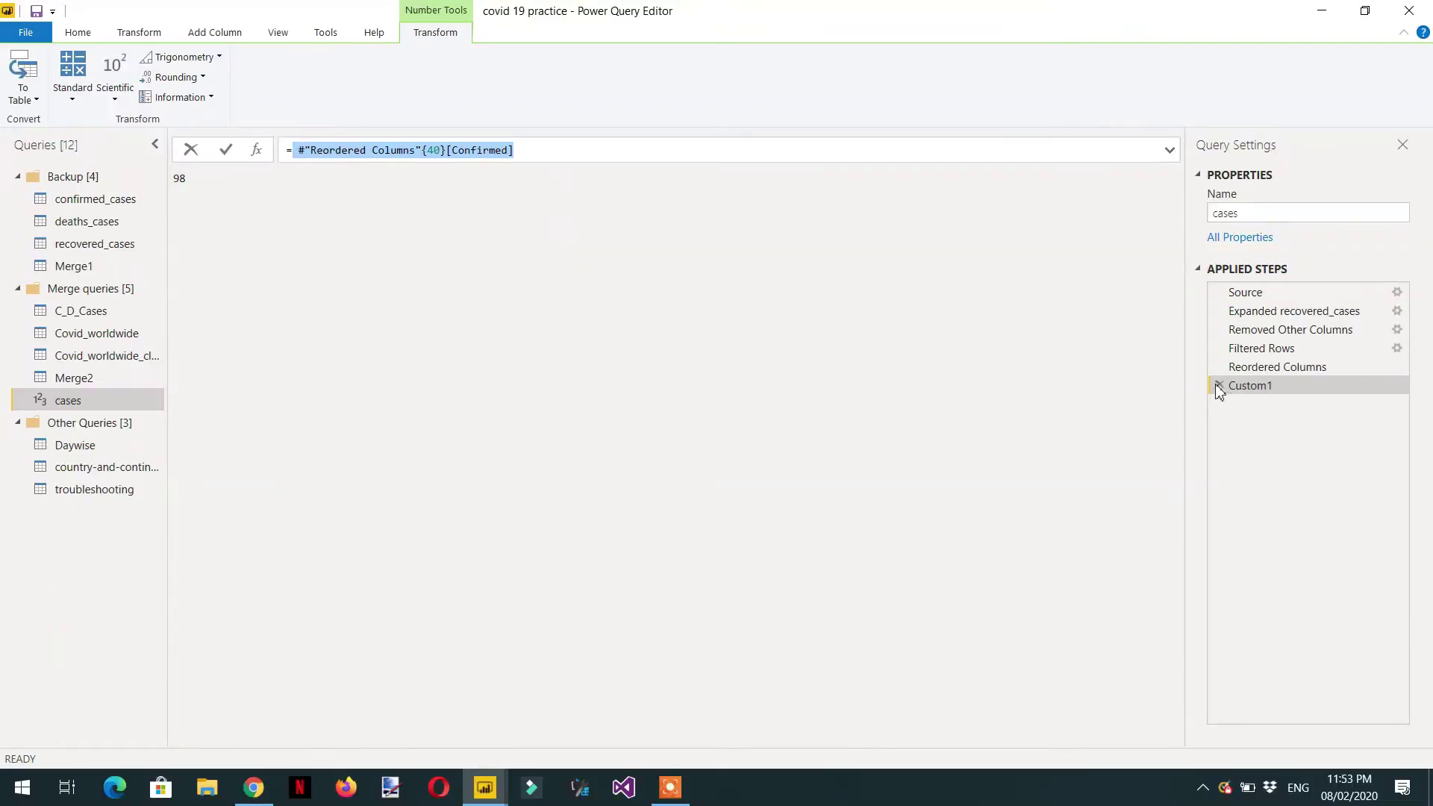
{"action": "left_click", "coordinate": [1225, 390]}
{"action": "left_click", "coordinate": [1223, 385]}
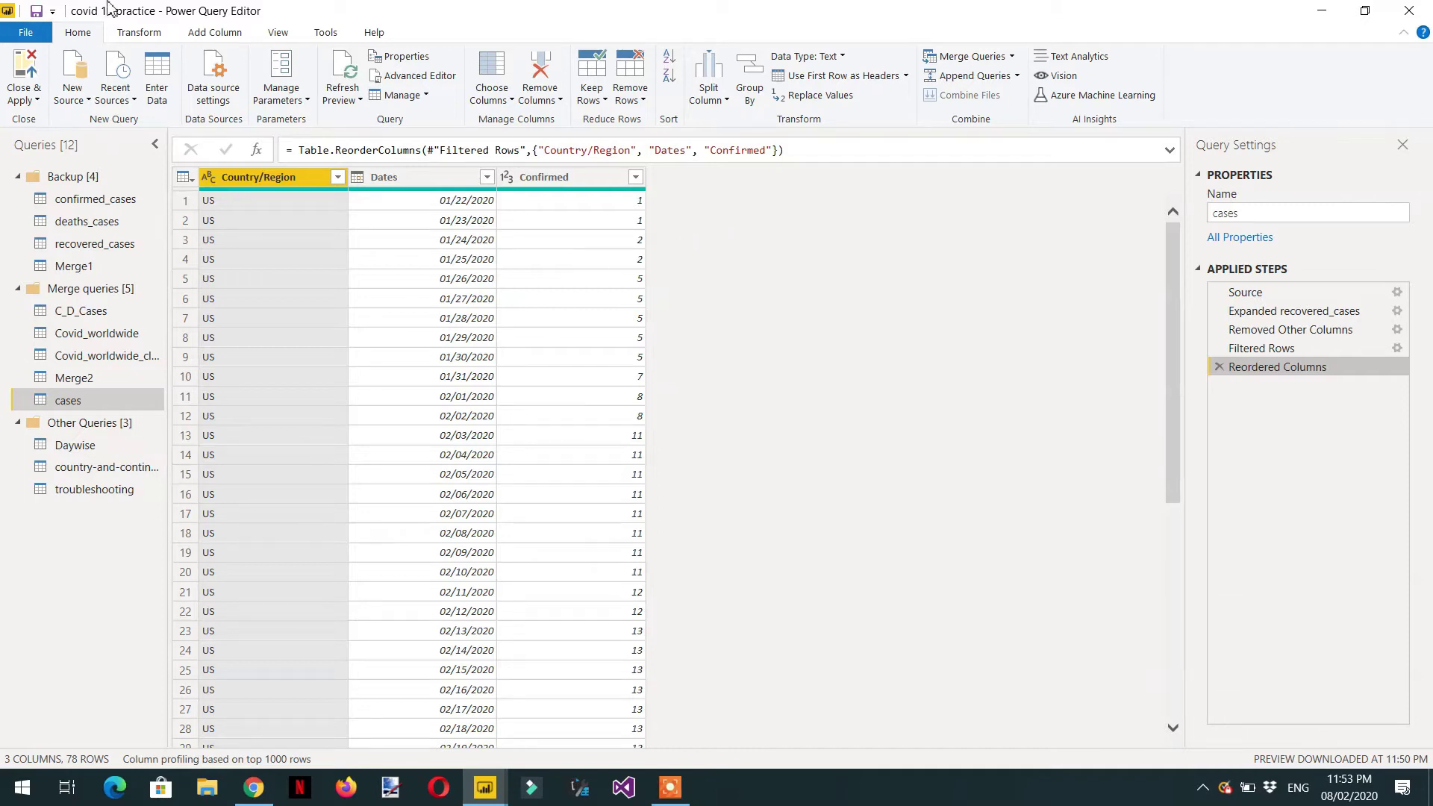
Add a custom column from the pasted row-40 Confirmed formula, inspect it, then delete Added Custom.
{"action": "left_click", "coordinate": [215, 33]}
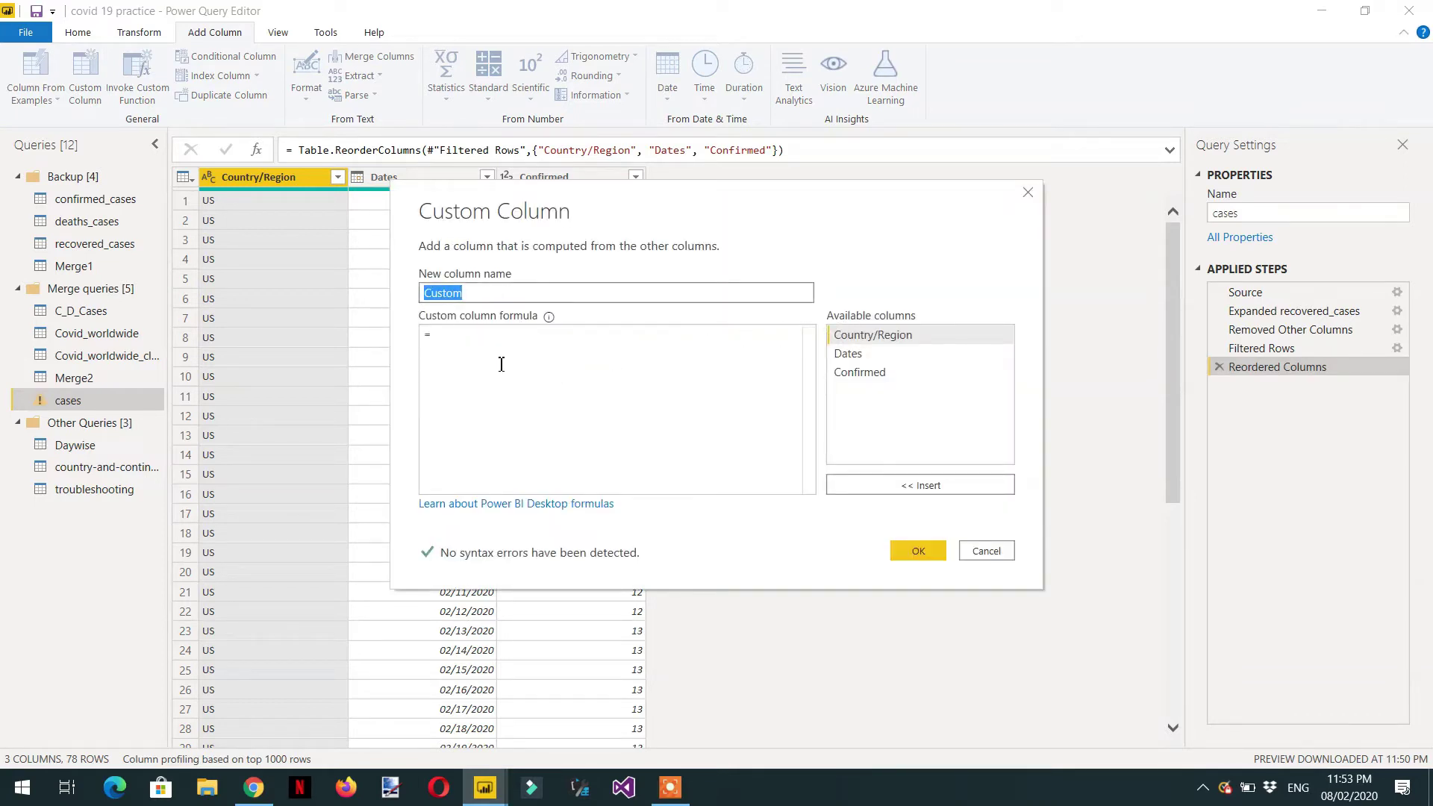
{"action": "left_click", "coordinate": [500, 361]}
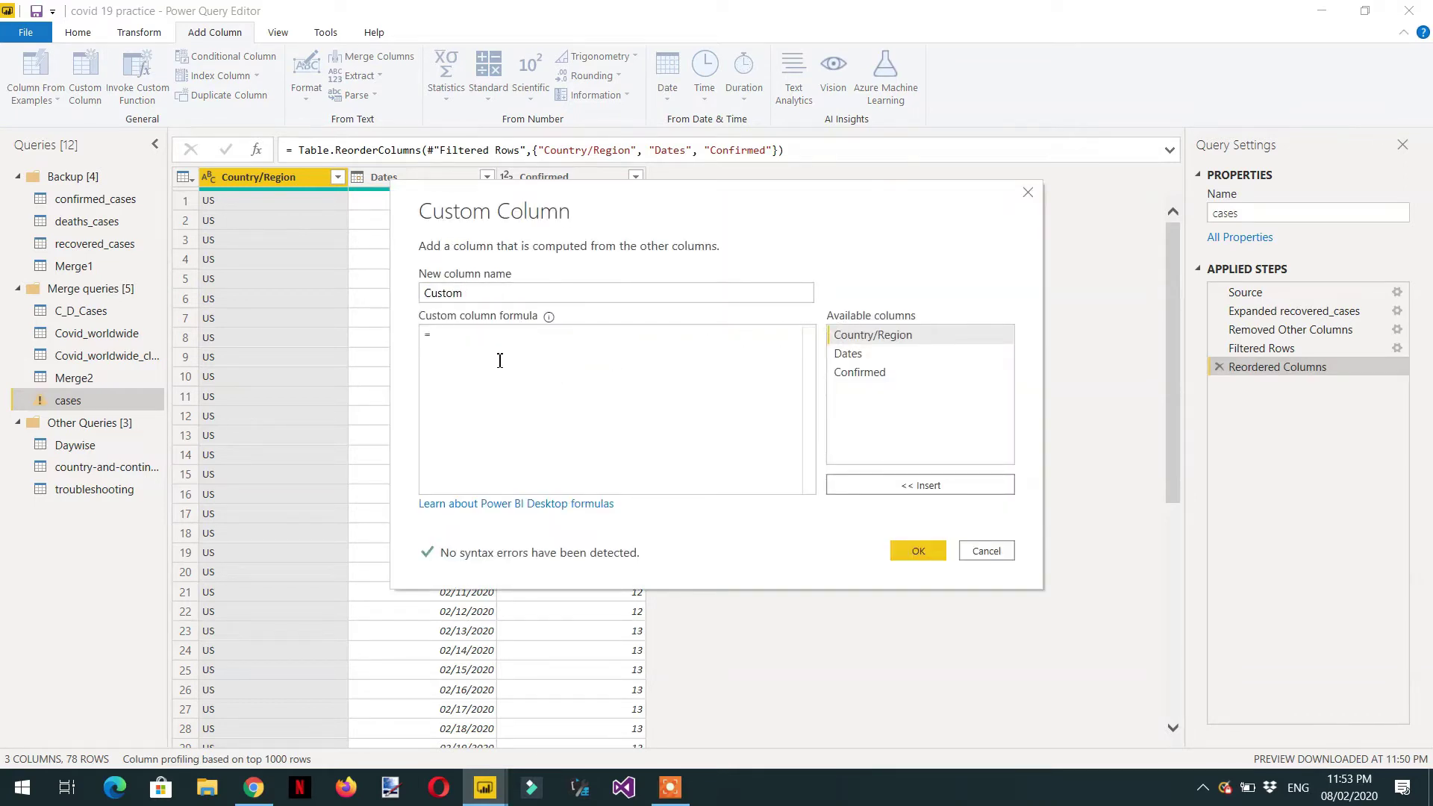
{"action": "key", "text": "ctrl+v"}
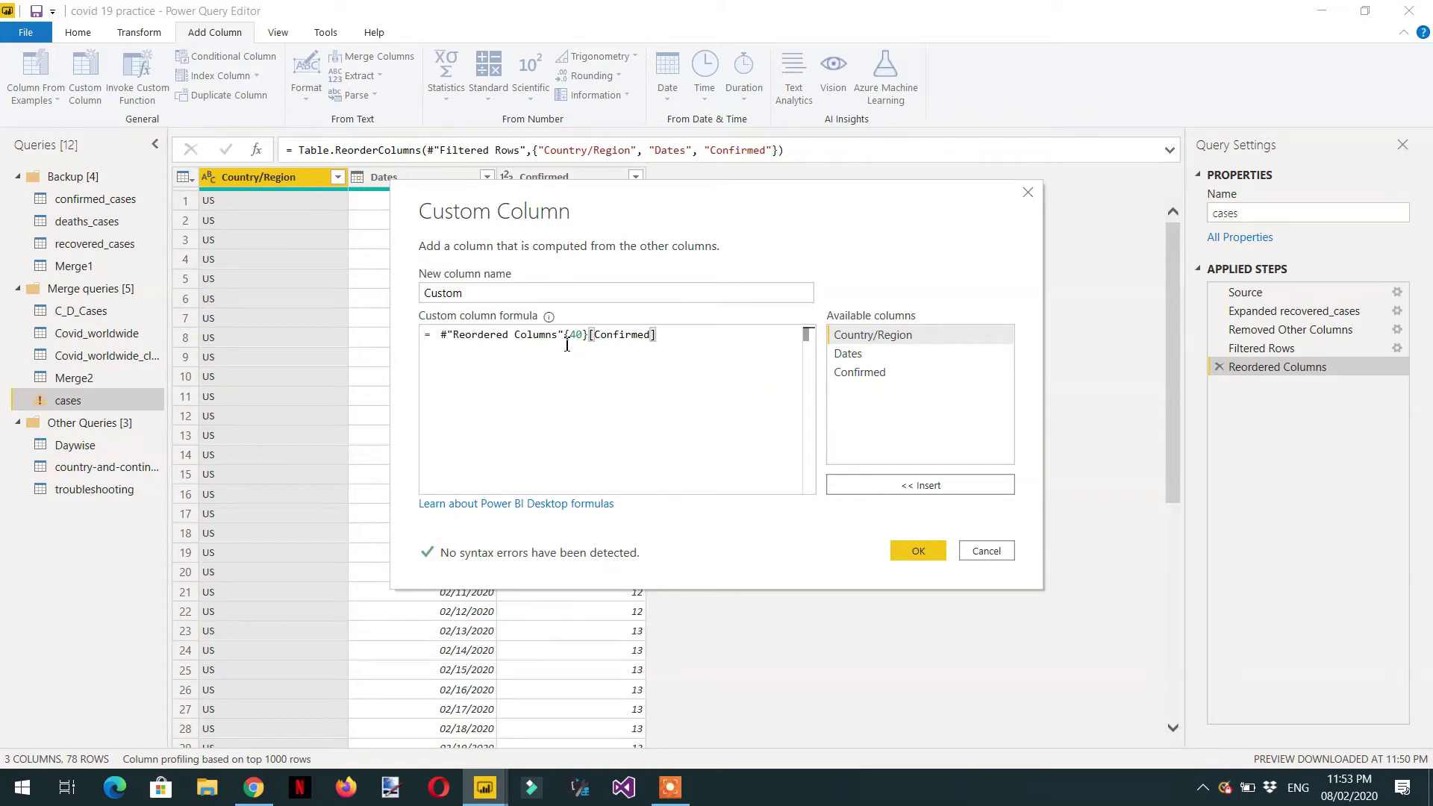
{"action": "left_click", "coordinate": [919, 553]}
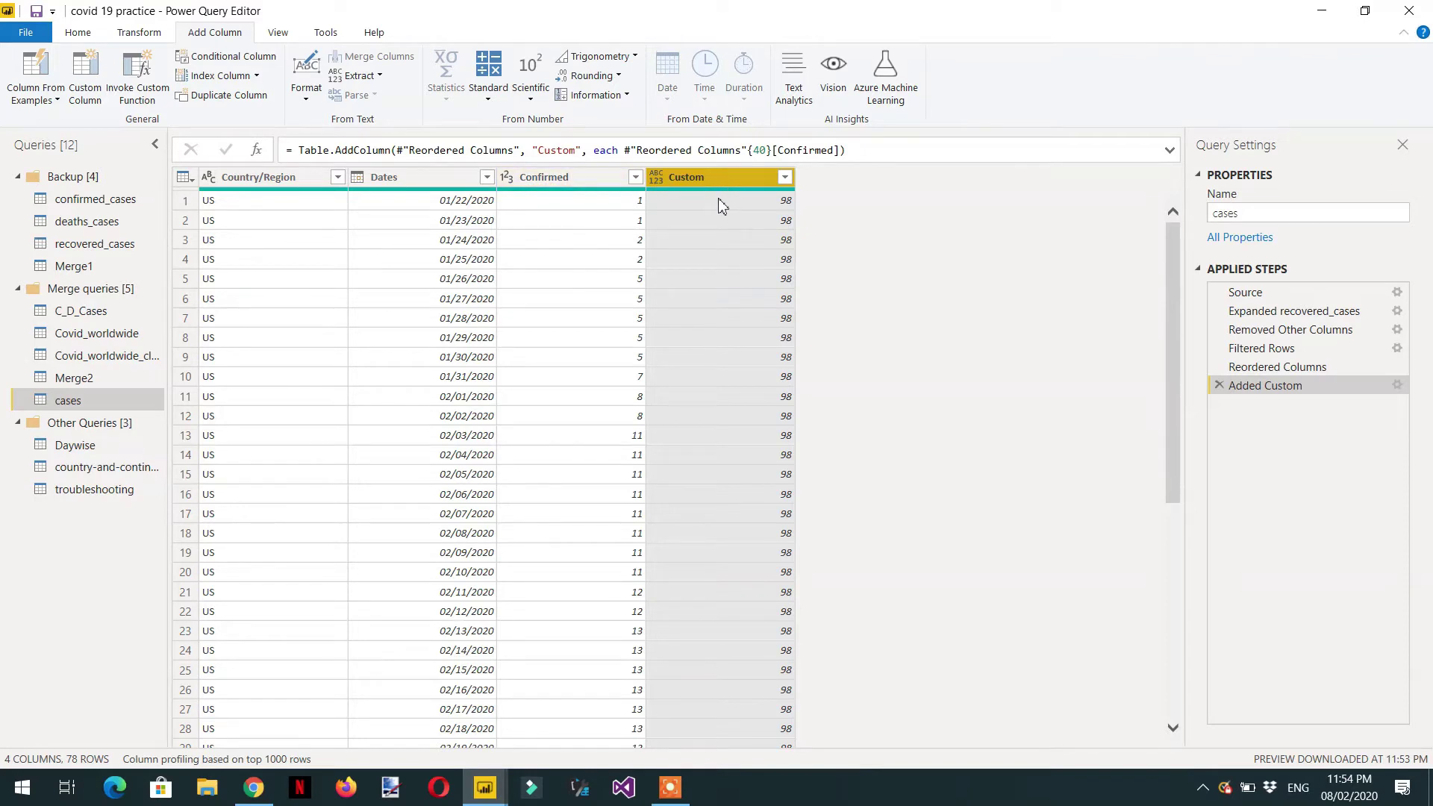
{"action": "left_click", "coordinate": [763, 152]}
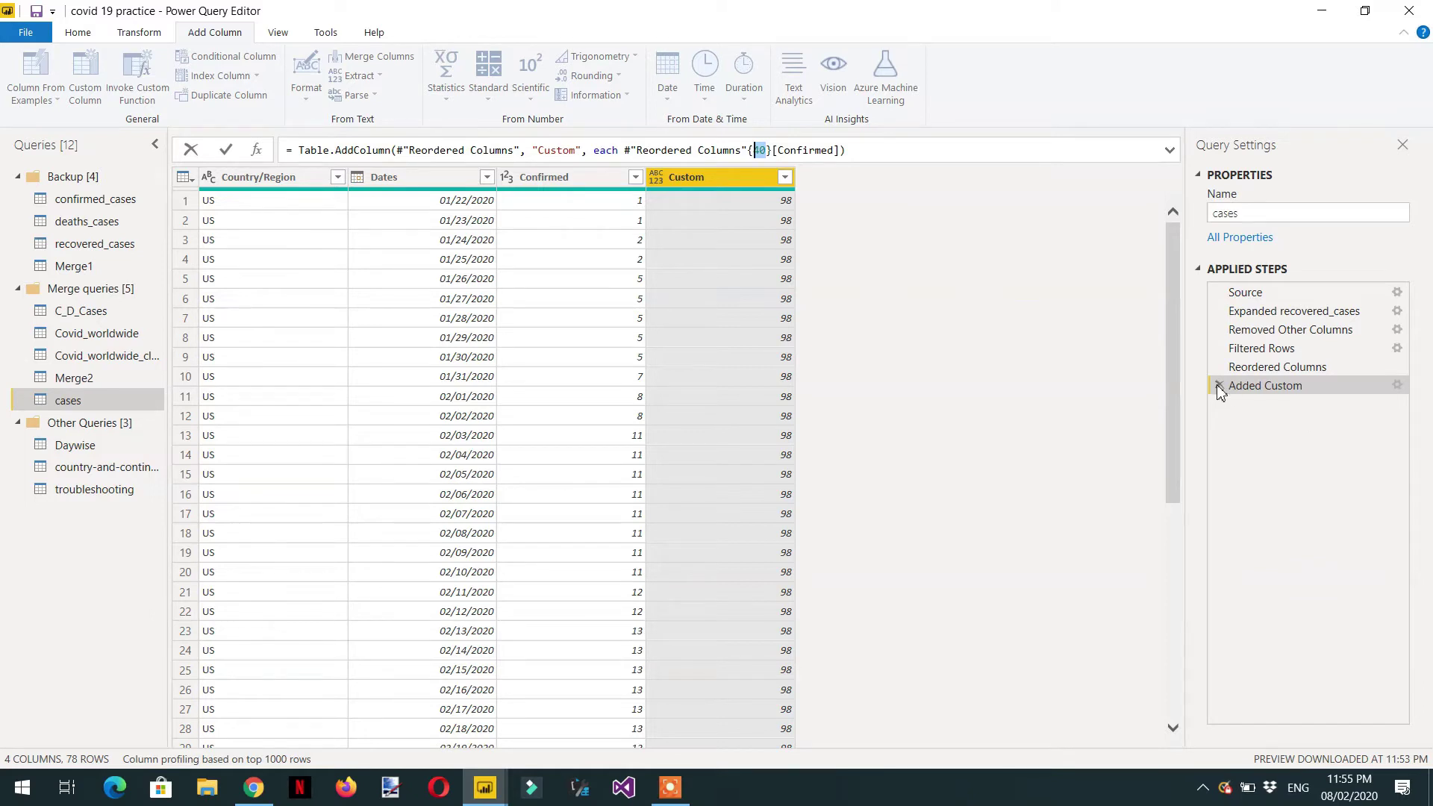
{"action": "key", "text": "Escape"}
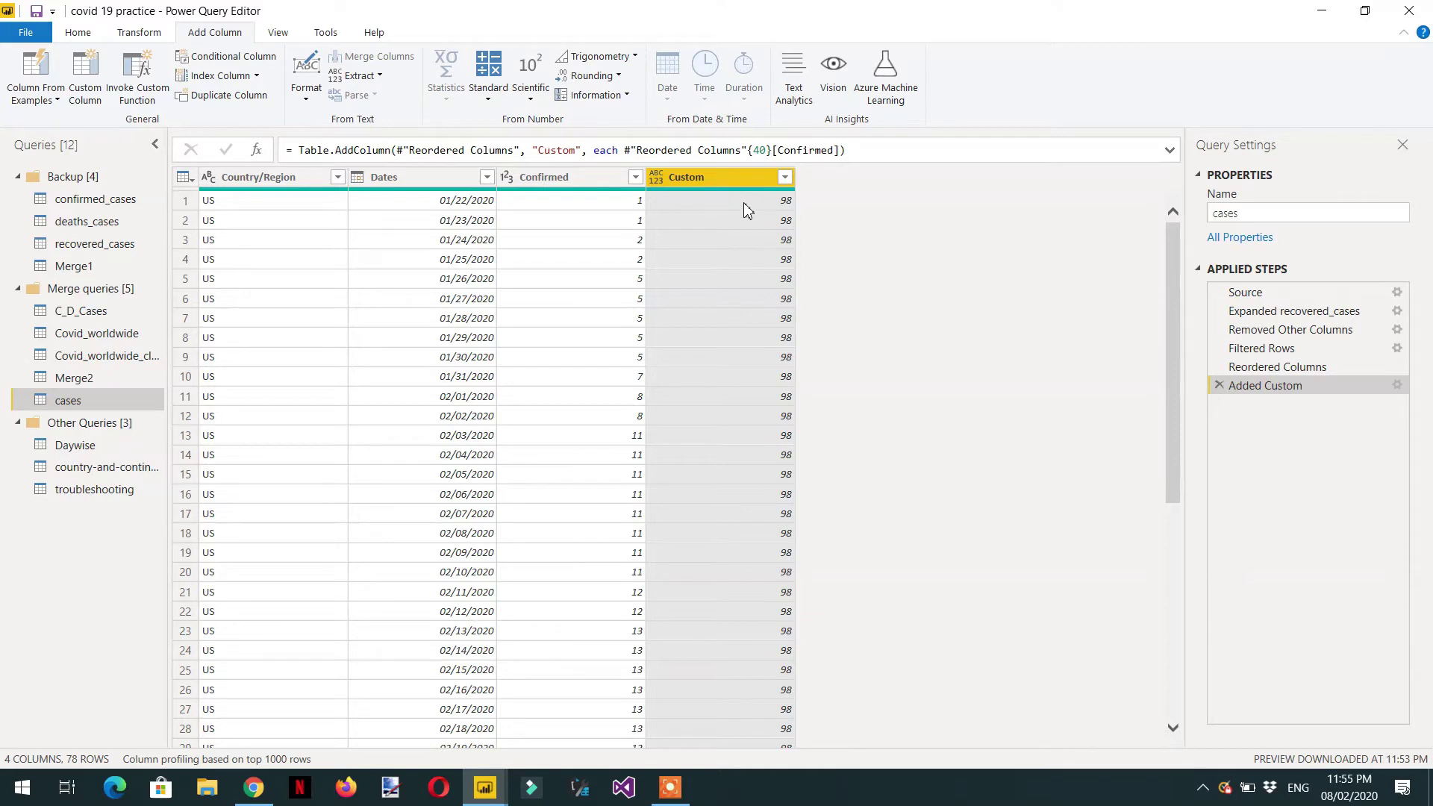
{"action": "left_click", "coordinate": [1216, 385]}
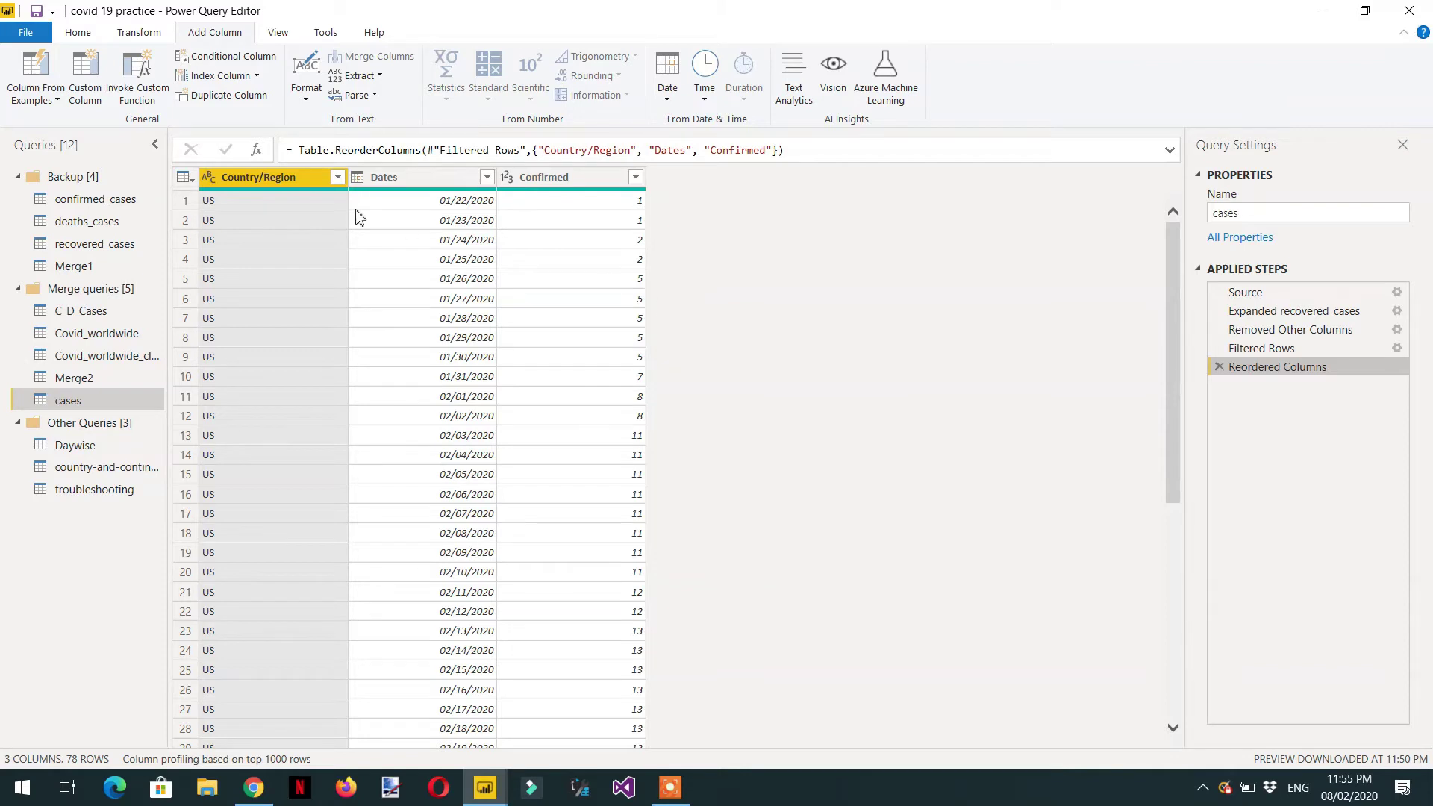
Add an Index column from 0, then change its increment to 2.
{"action": "left_click", "coordinate": [257, 77]}
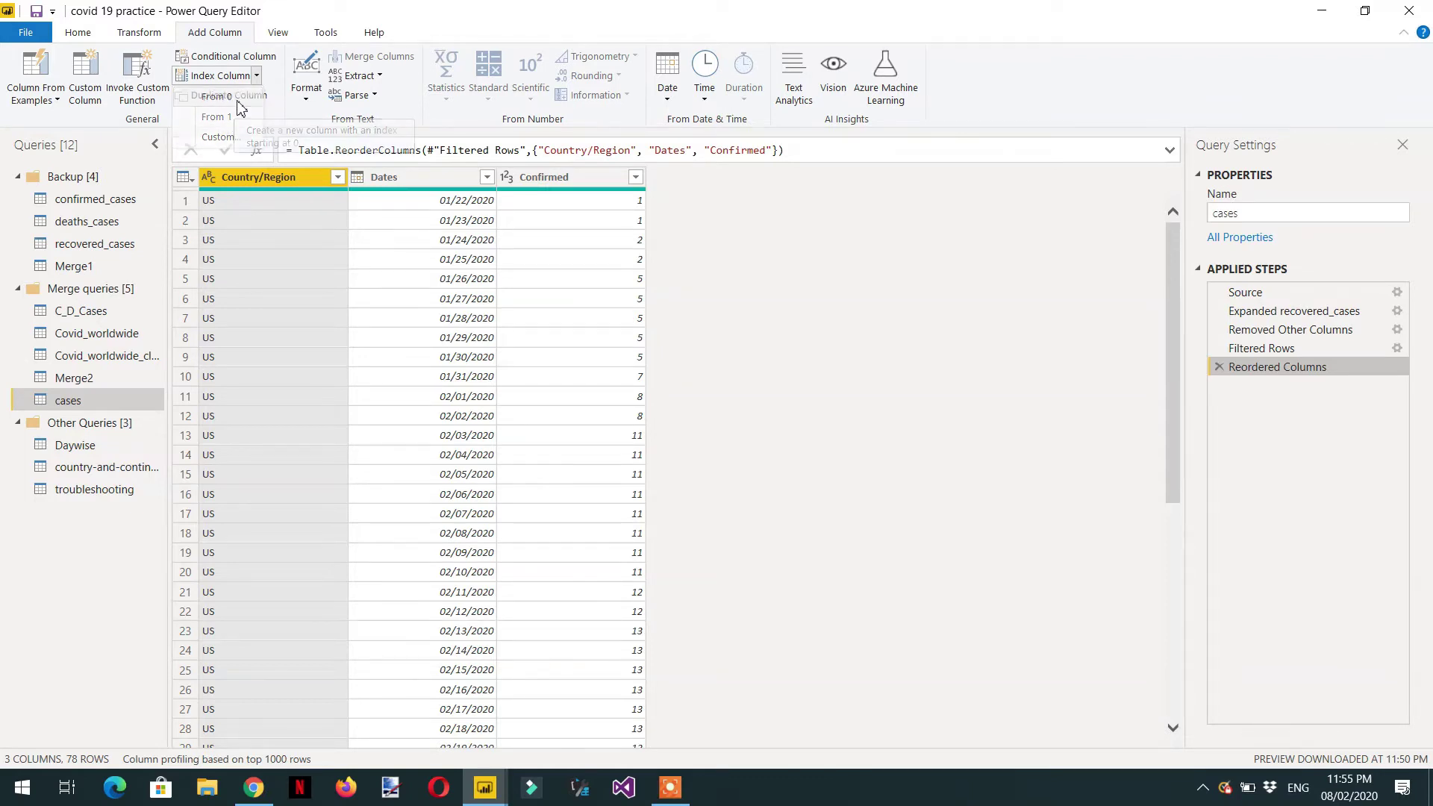
{"action": "left_click", "coordinate": [235, 101]}
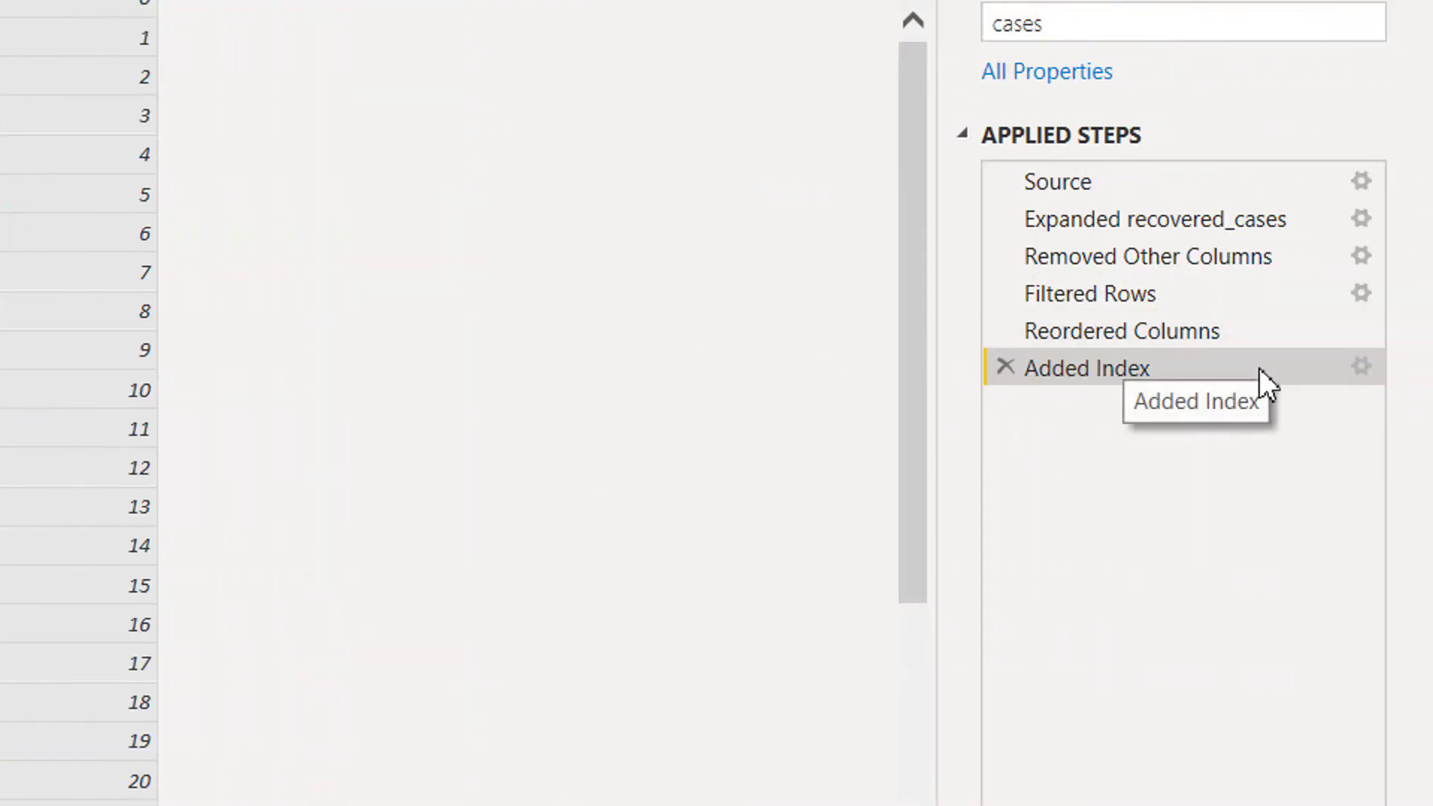
{"action": "left_click", "coordinate": [1360, 367]}
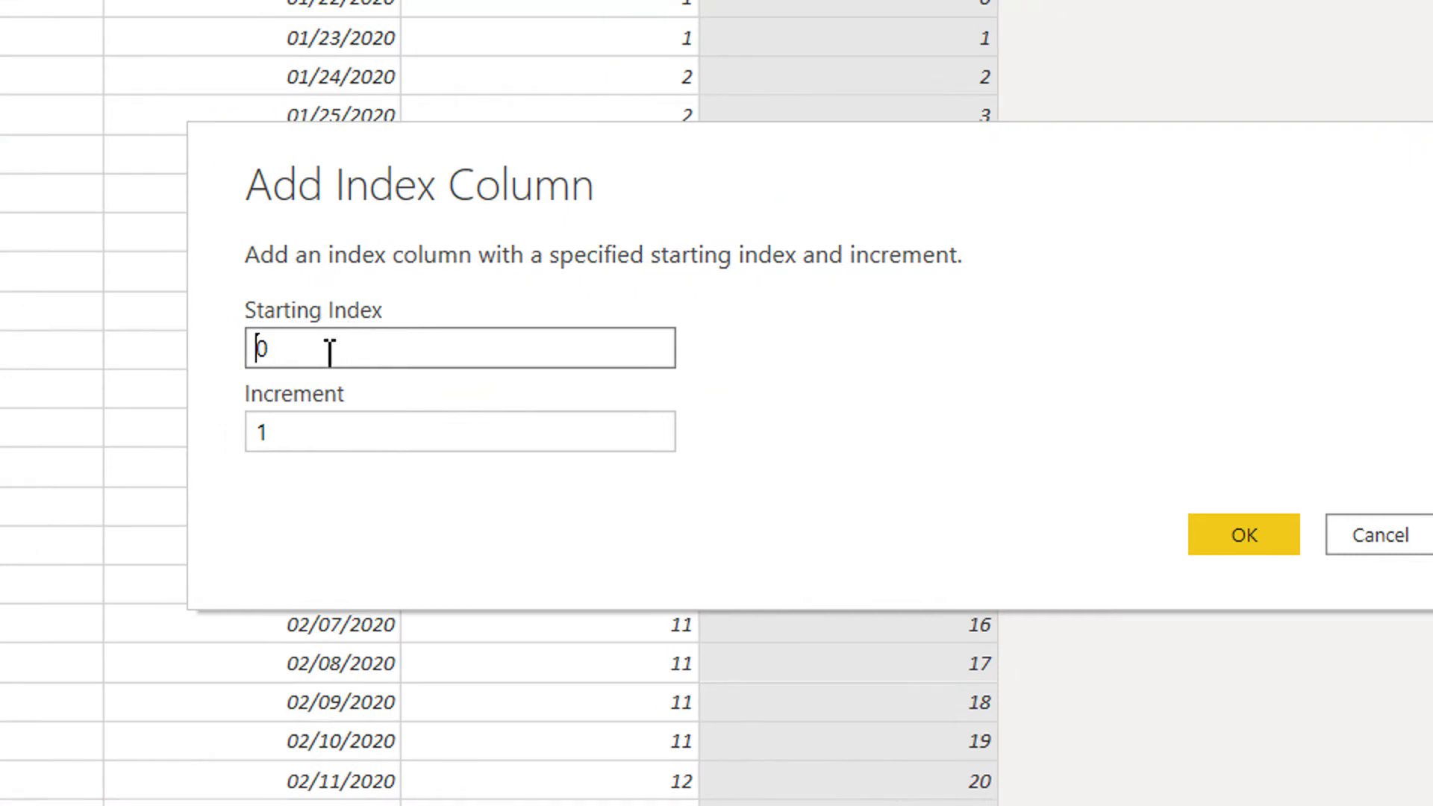
{"action": "left_click", "coordinate": [299, 446]}
{"action": "key", "text": "shift+Tab"}
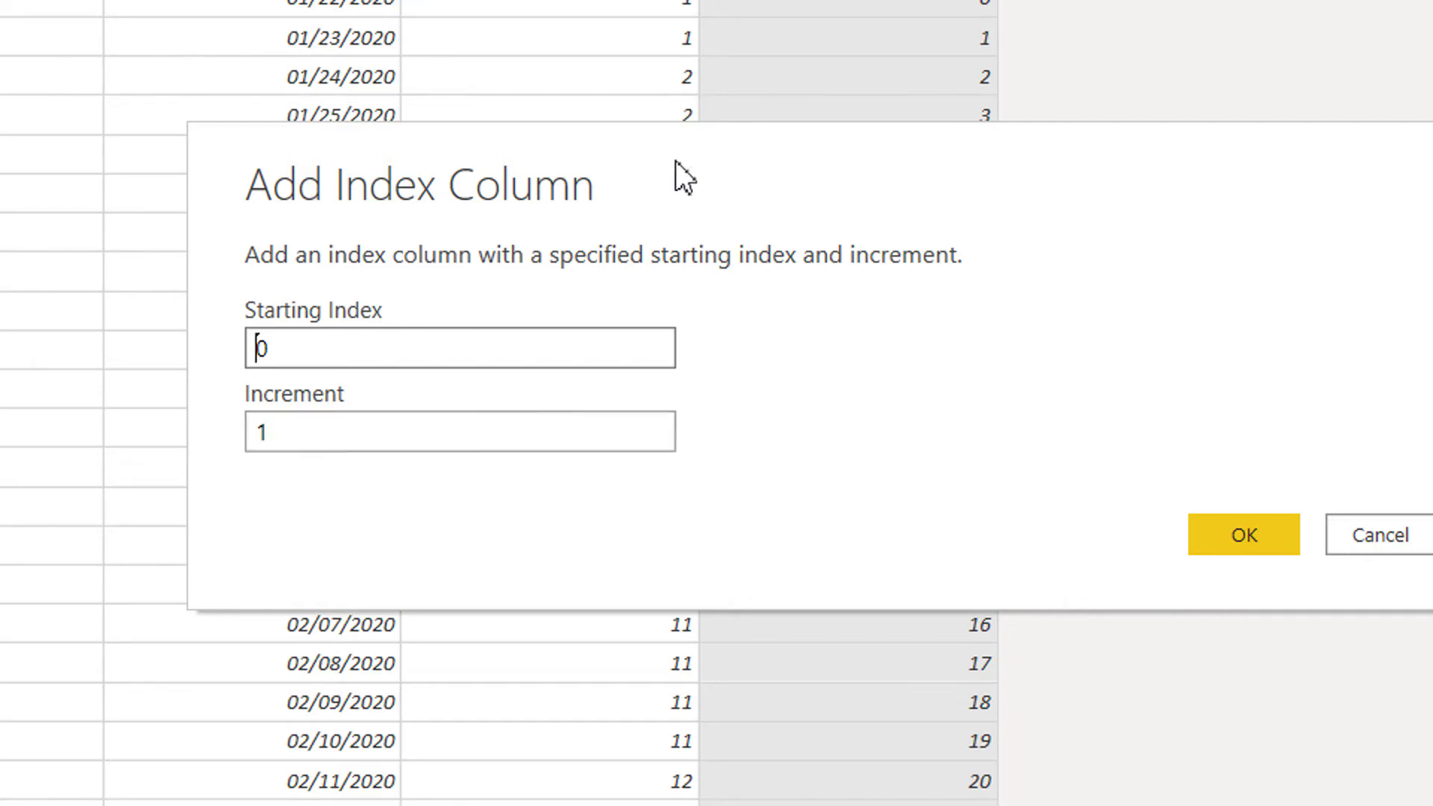
{"action": "left_click_drag", "start_coordinate": [329, 535], "coordinate": [224, 550]}
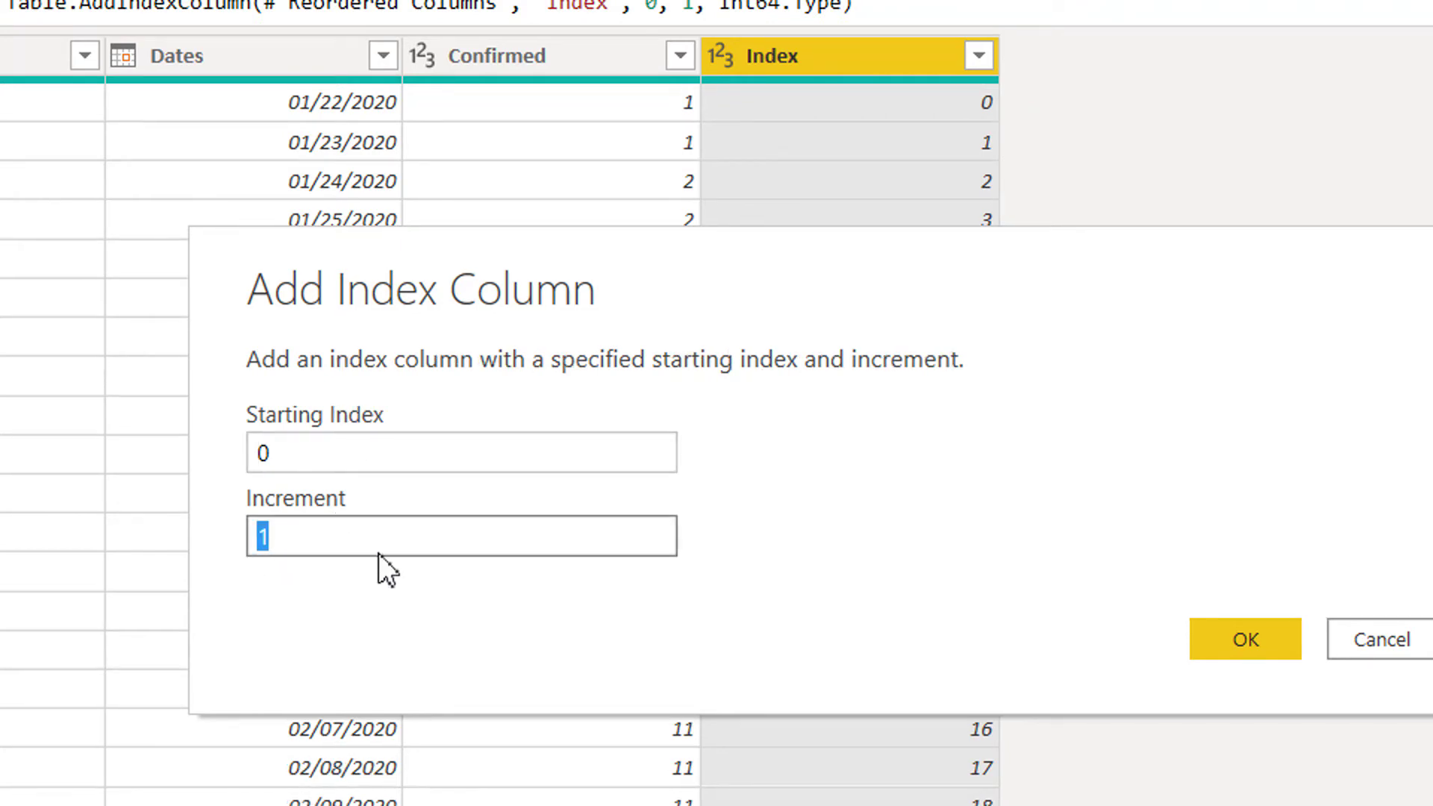
{"action": "type", "text": "2"}
{"action": "left_click", "coordinate": [1193, 639]}
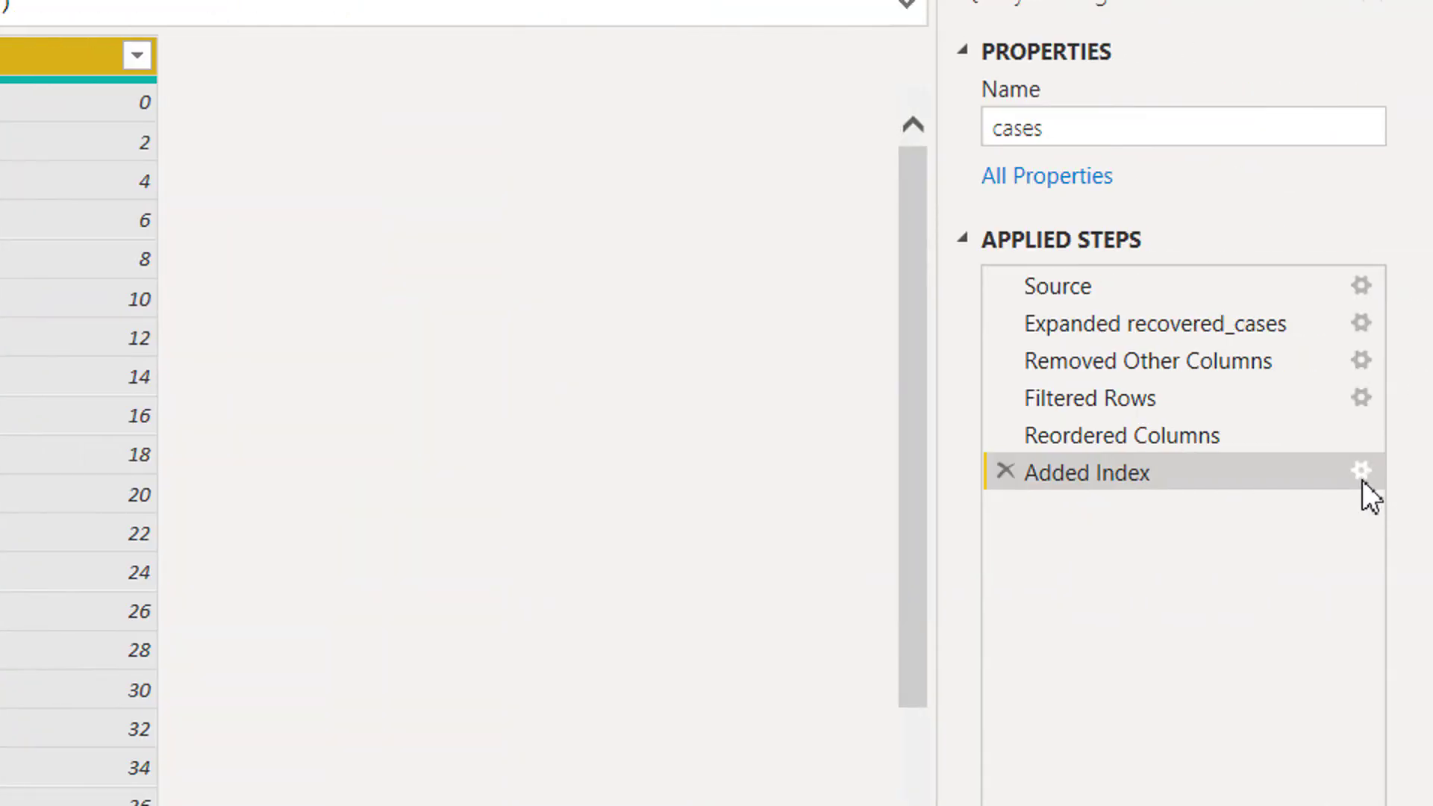
Set the Added Index step's increment back to 1.
{"action": "left_click", "coordinate": [1361, 472]}
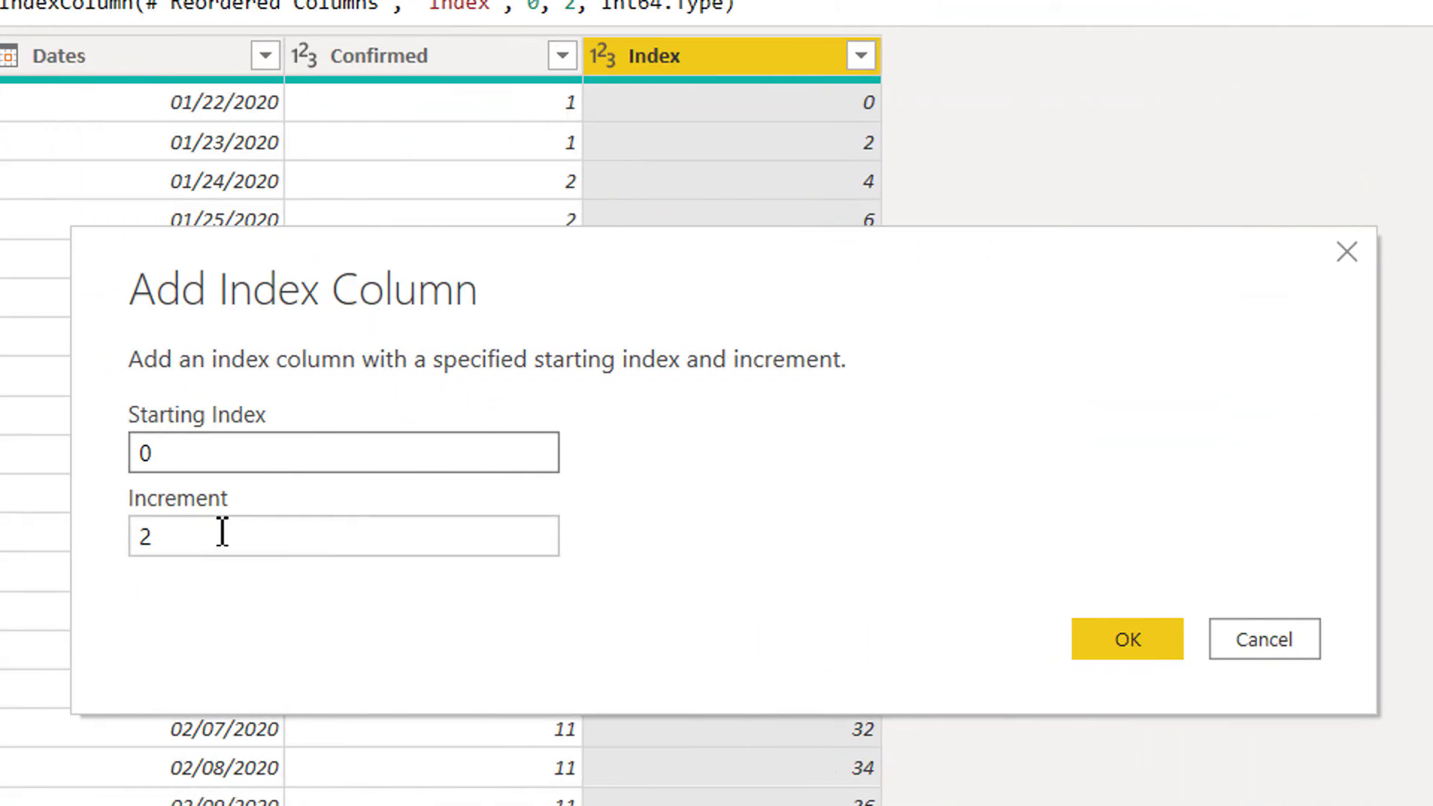
{"action": "double_click", "coordinate": [221, 534]}
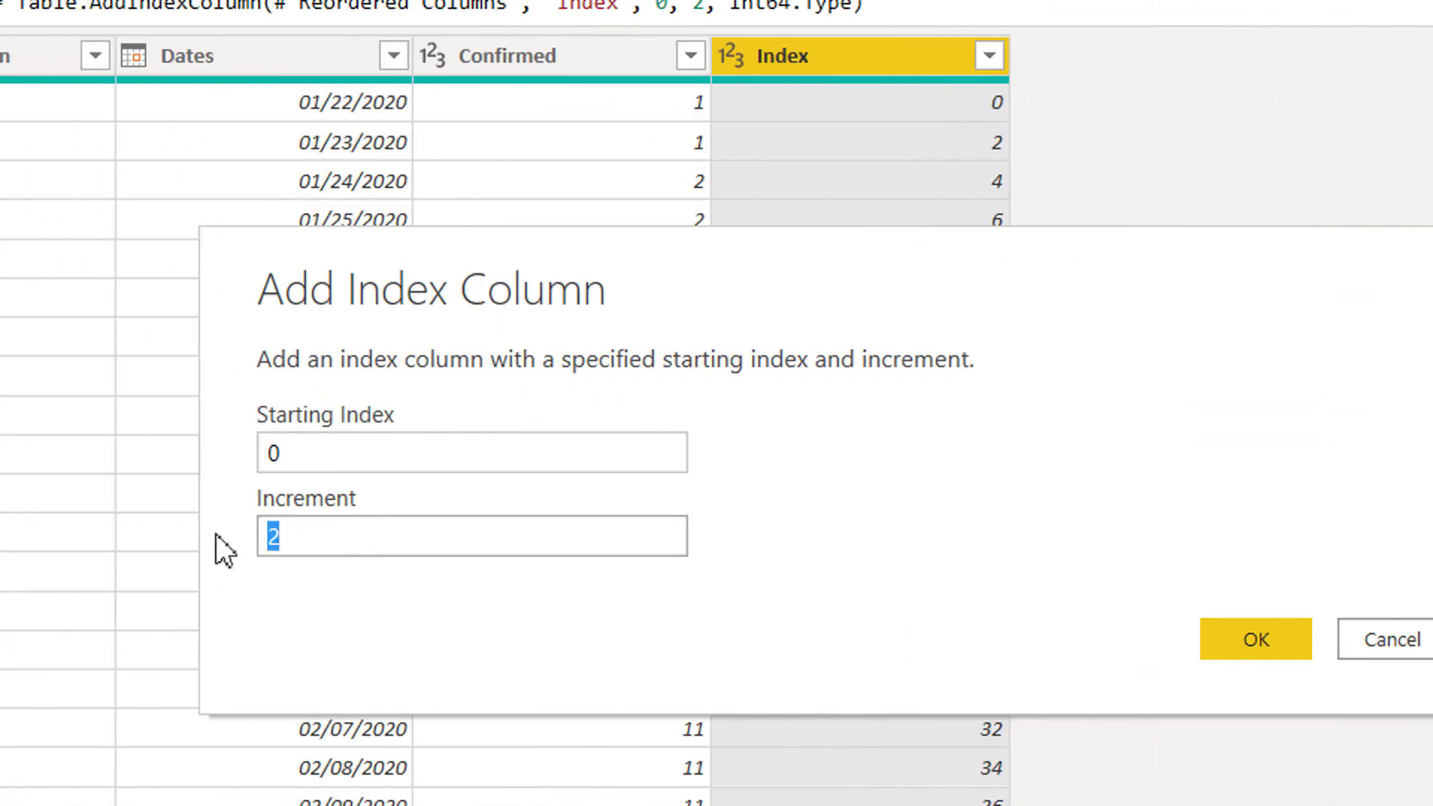
{"action": "type", "text": "1"}
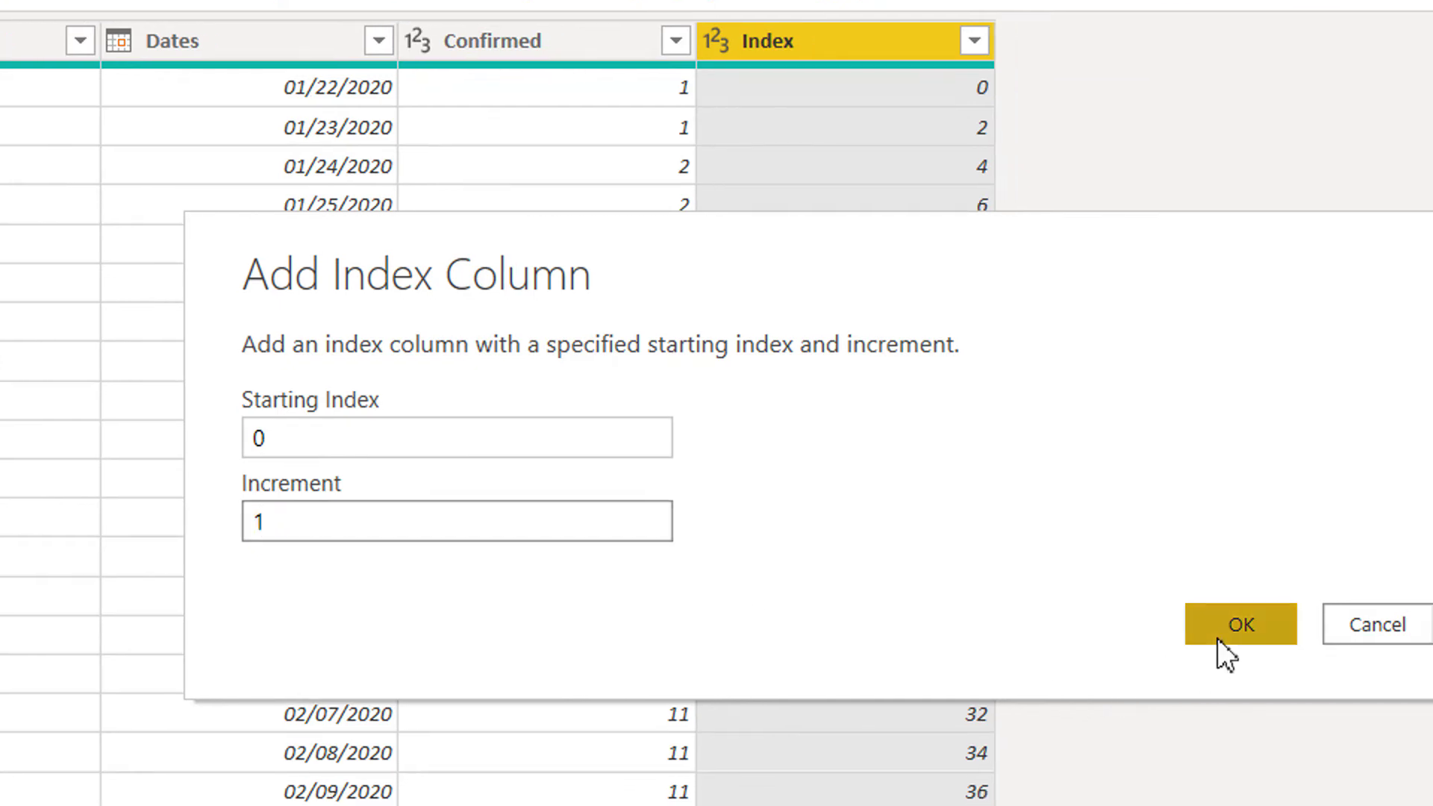
{"action": "left_click", "coordinate": [1219, 636]}
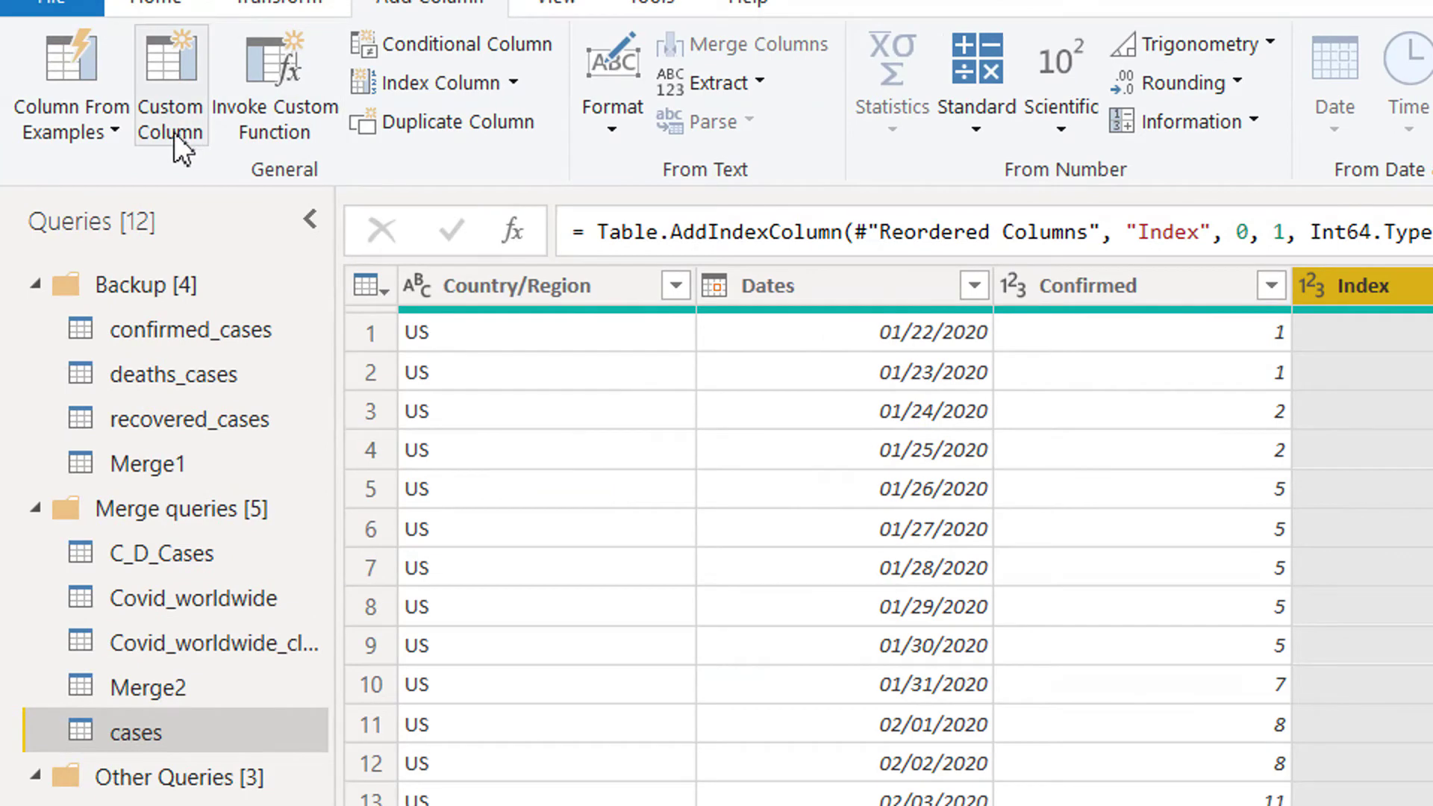
Start a custom column with the pasted #"Reordered Columns"{40}[Confirmed] formula.
{"action": "left_click", "coordinate": [175, 138]}
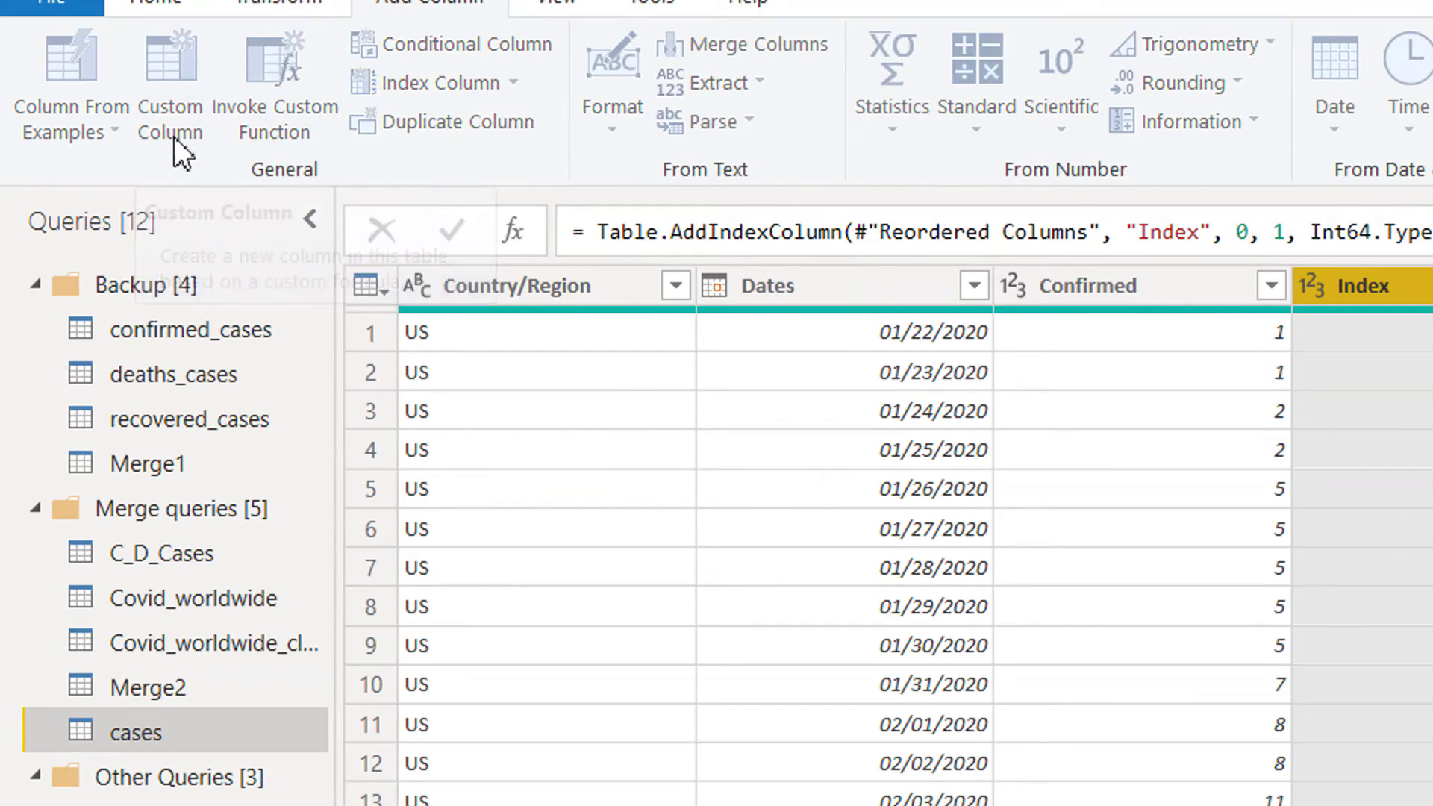
{"action": "left_click", "coordinate": [970, 619]}
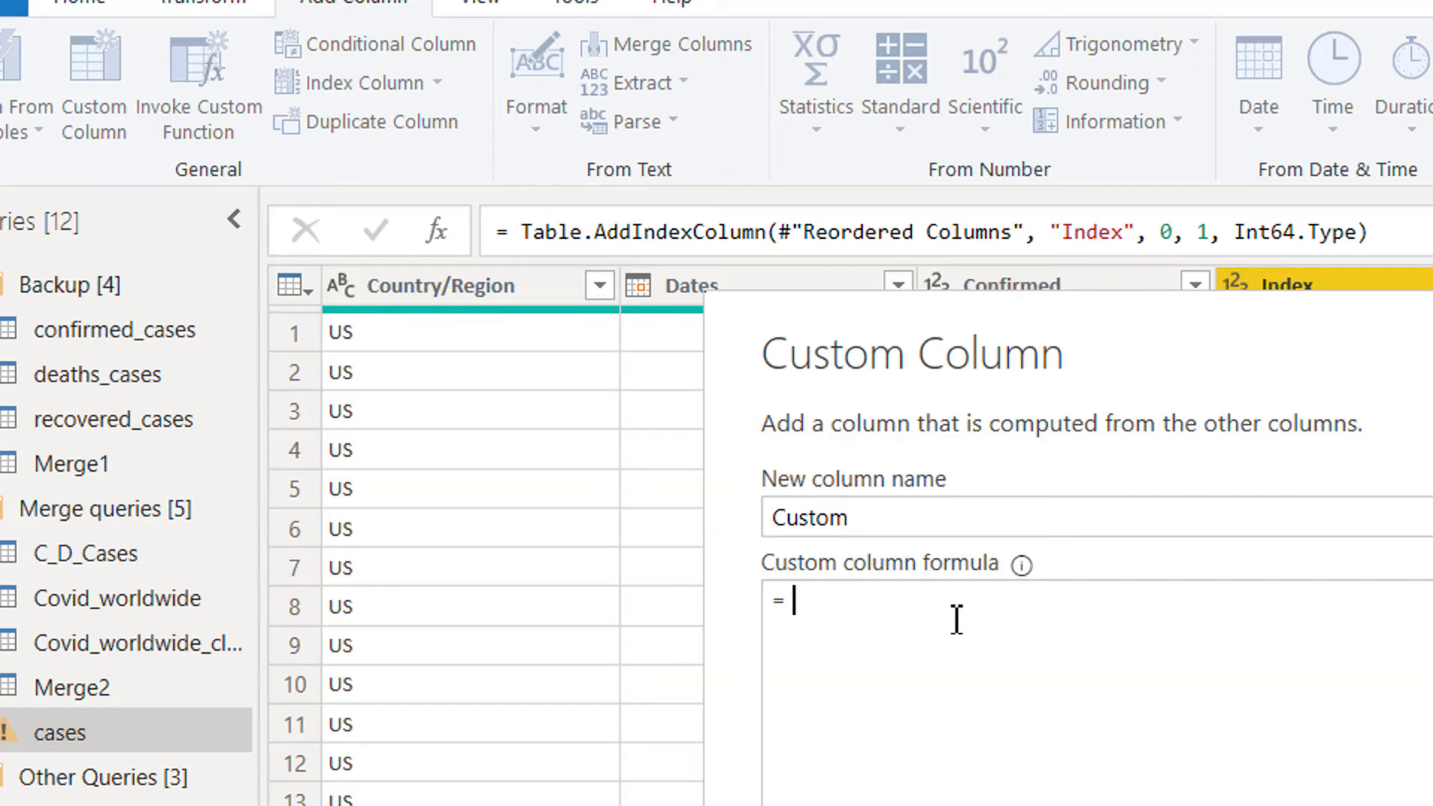
{"action": "key", "text": "ctrl+v"}
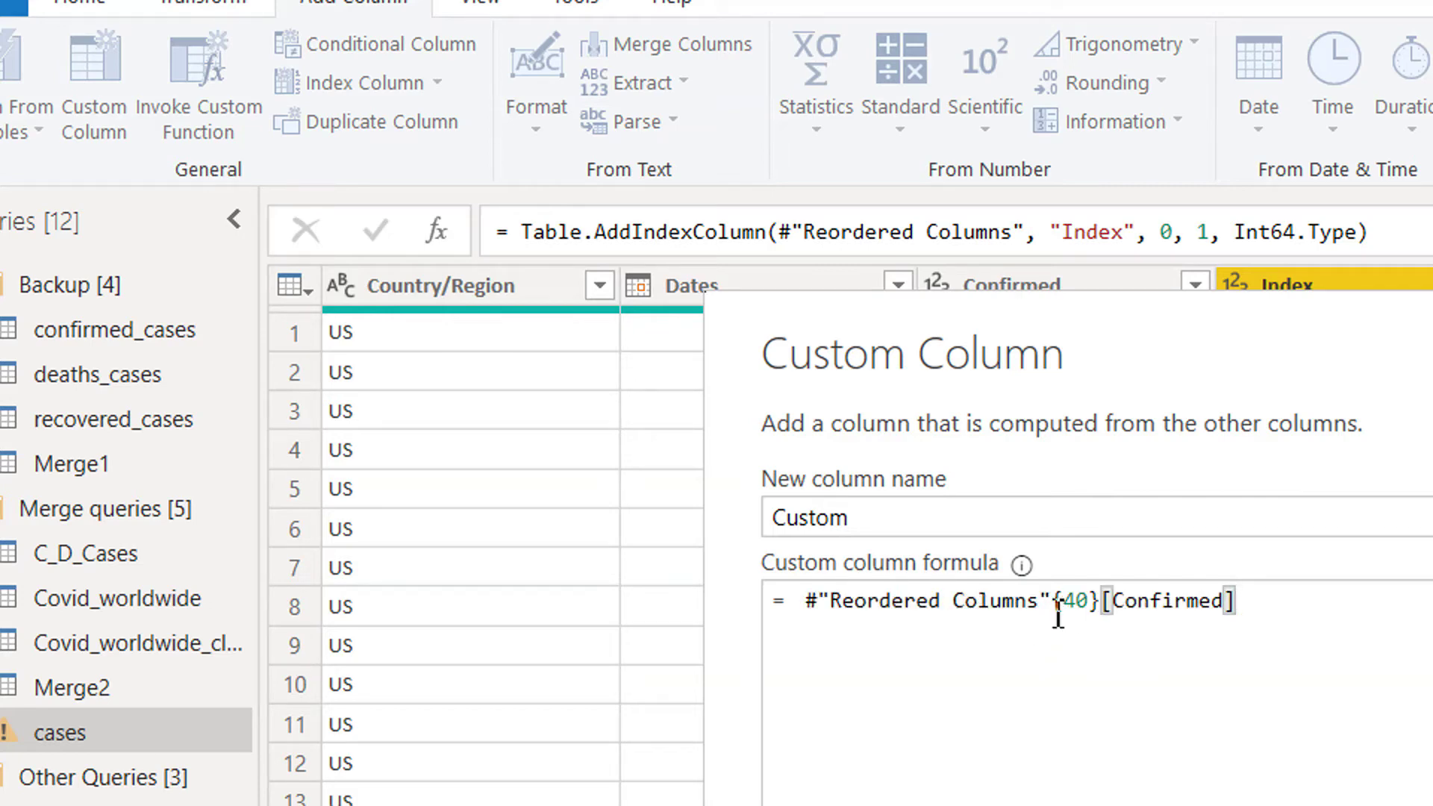
{"action": "left_click_drag", "start_coordinate": [1055, 612], "coordinate": [818, 608]}
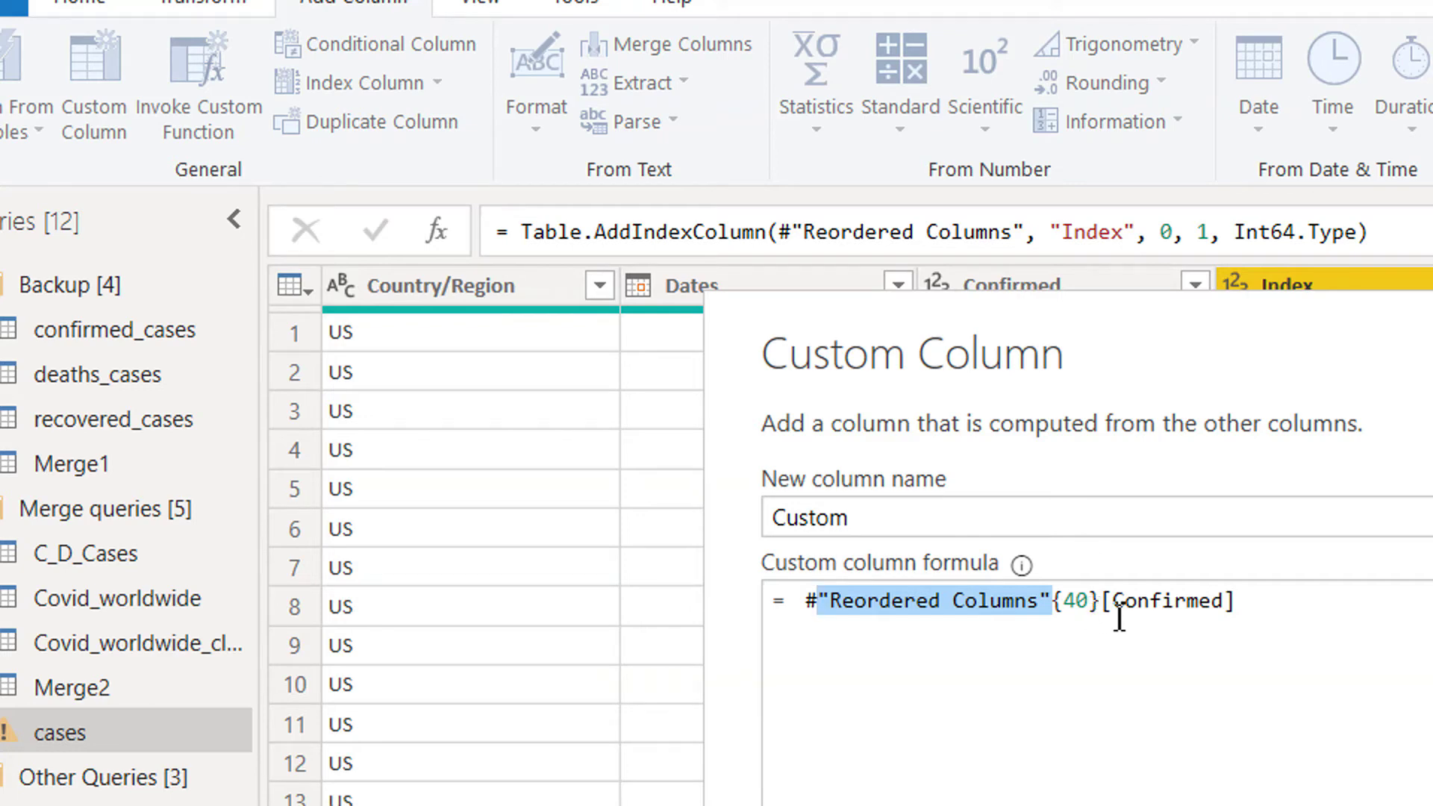
{"action": "left_click_drag", "start_coordinate": [1107, 609], "coordinate": [1252, 607]}
{"action": "left_click", "coordinate": [1208, 631]}
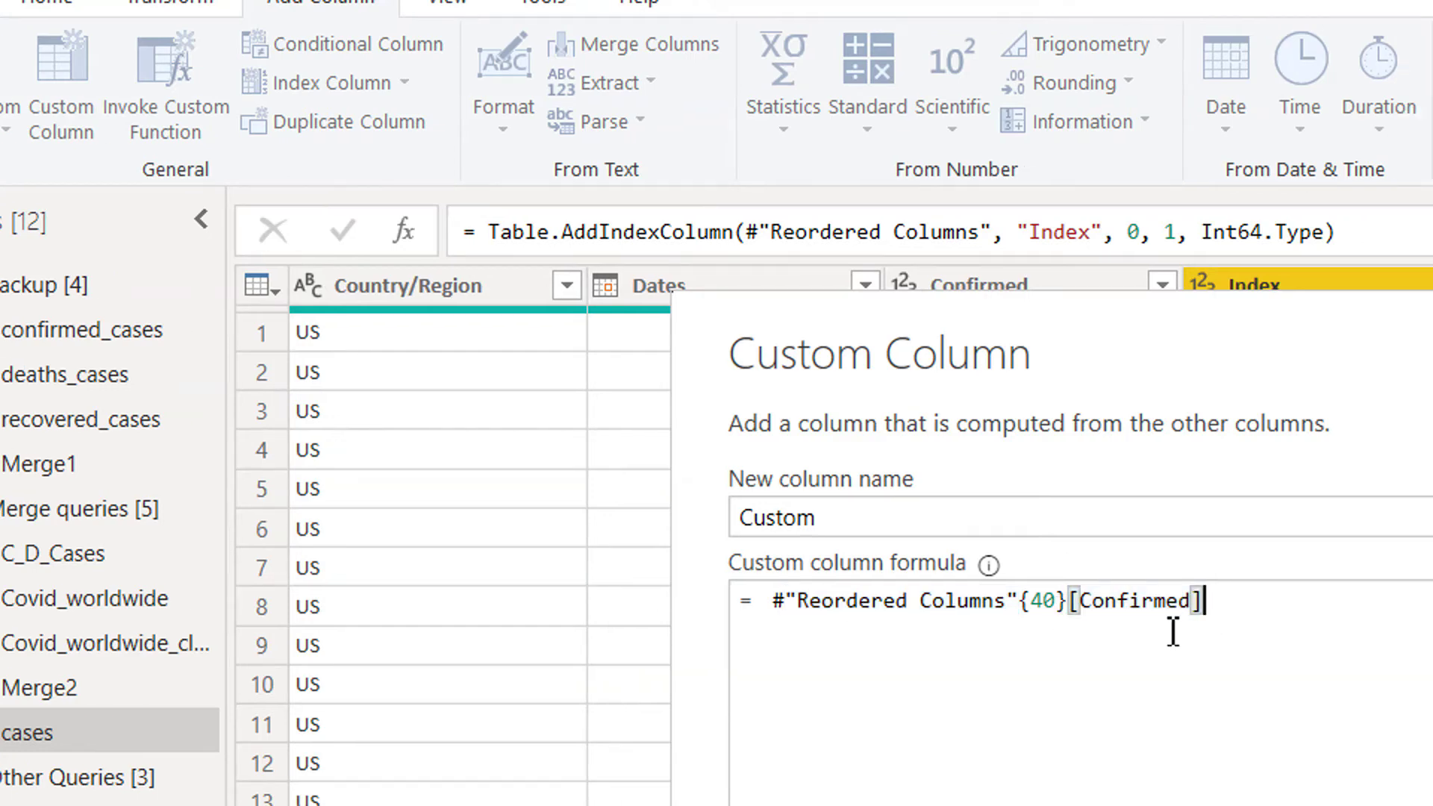
{"action": "left_click_drag", "start_coordinate": [1221, 624], "coordinate": [838, 602]}
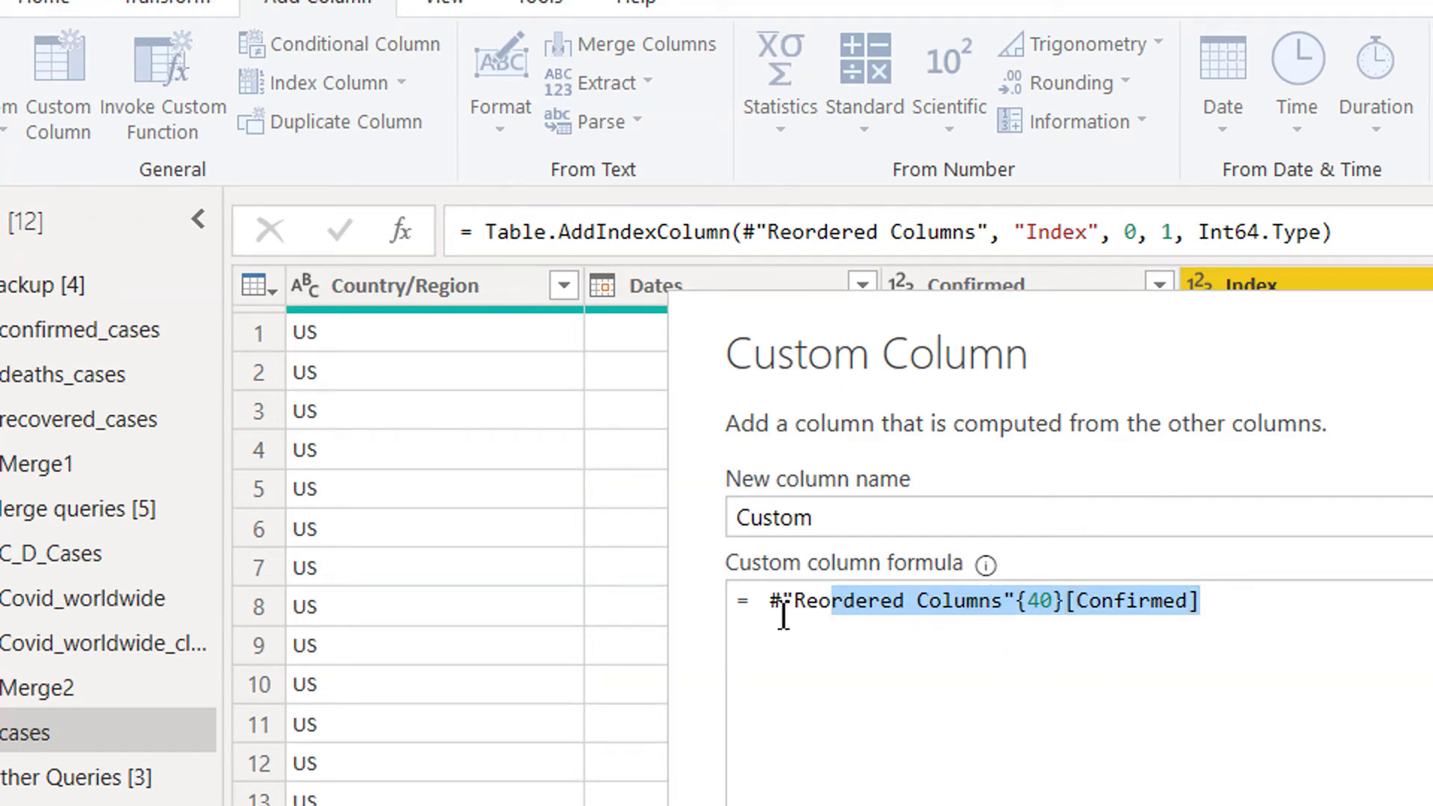
Replace row number 40 with [Index] and create the Custom column.
{"action": "left_click", "coordinate": [1063, 611]}
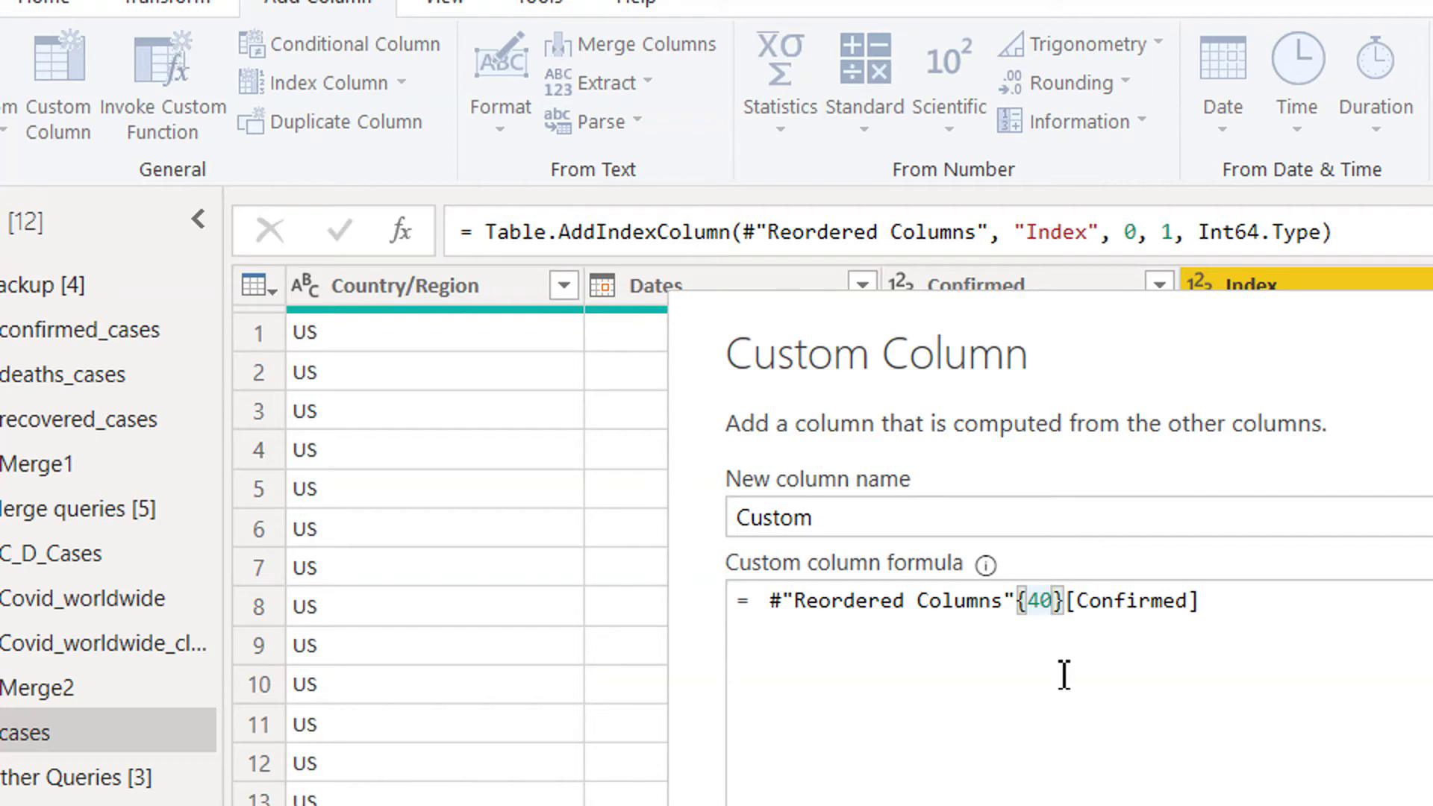
{"action": "key", "text": "BackSpace"}
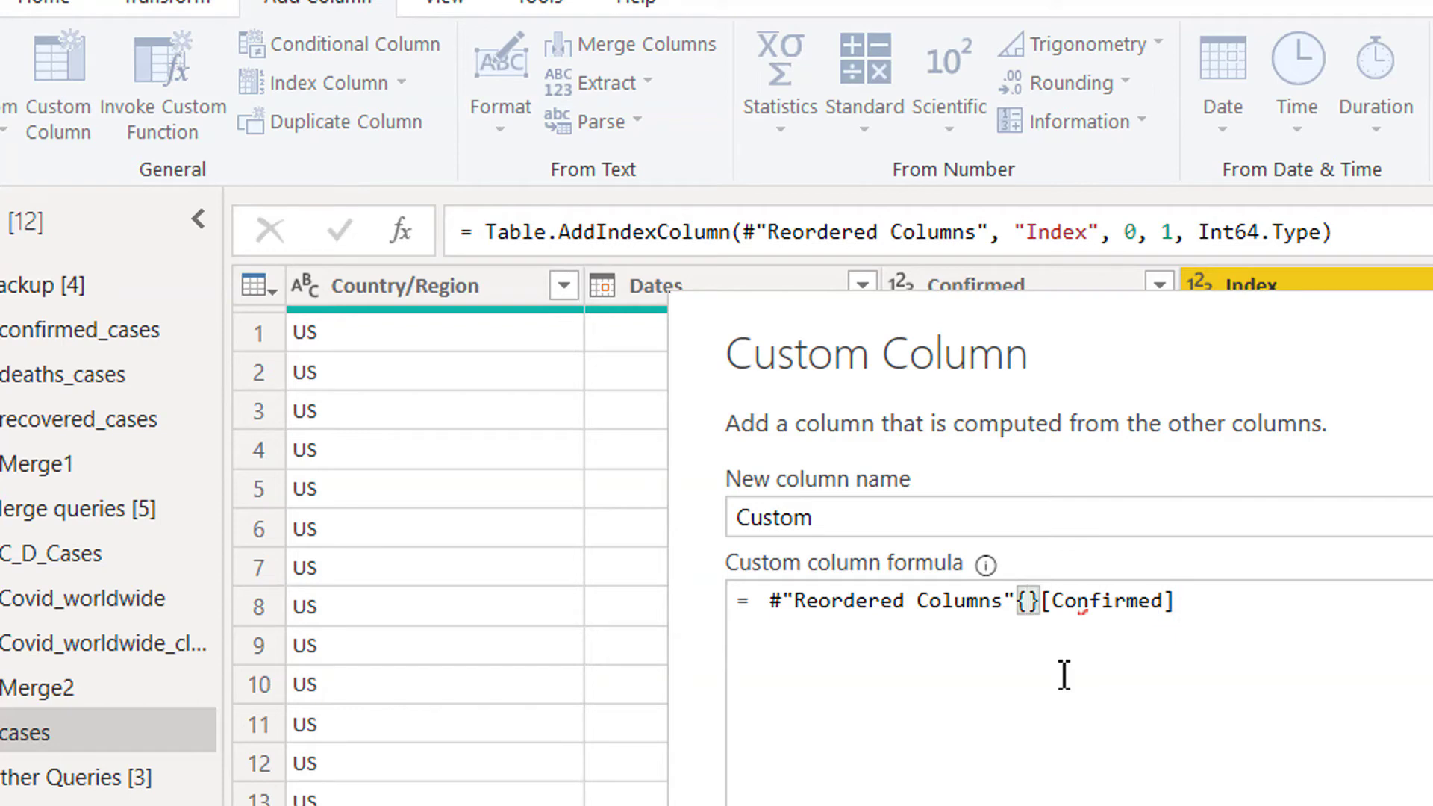
{"action": "left_click_drag", "start_coordinate": [1411, 374], "coordinate": [1423, 474]}
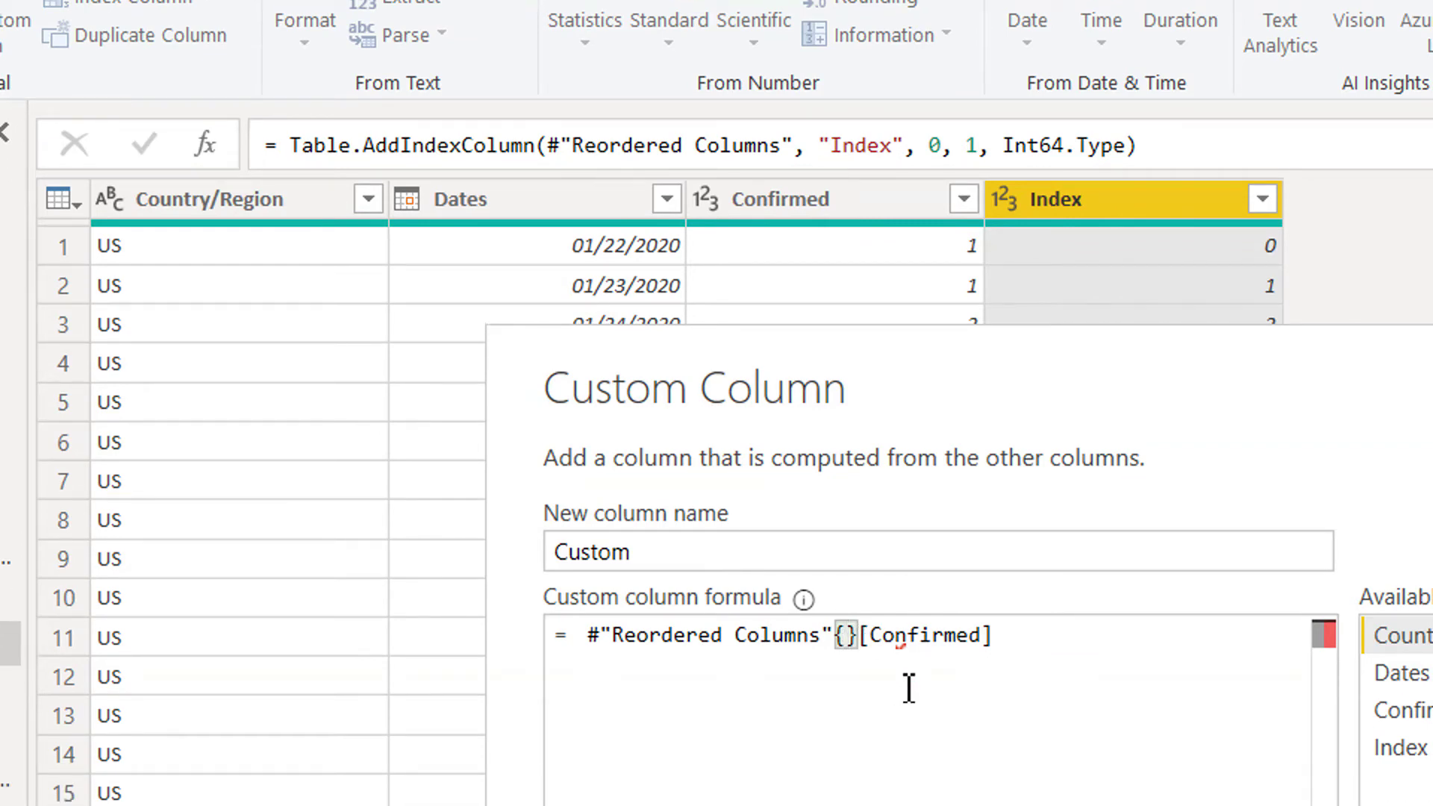
{"action": "type", "text": "["}
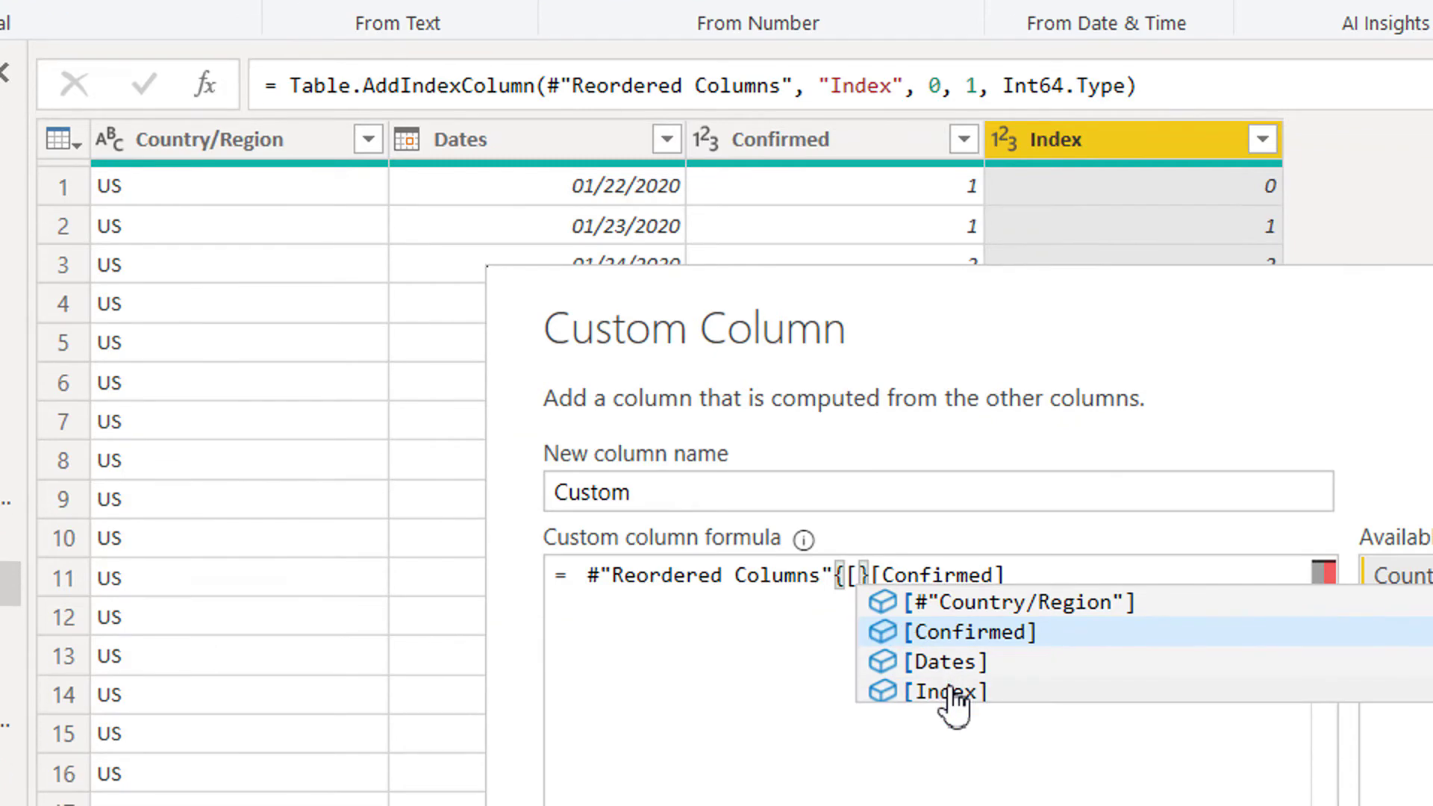
{"action": "left_click", "coordinate": [947, 753]}
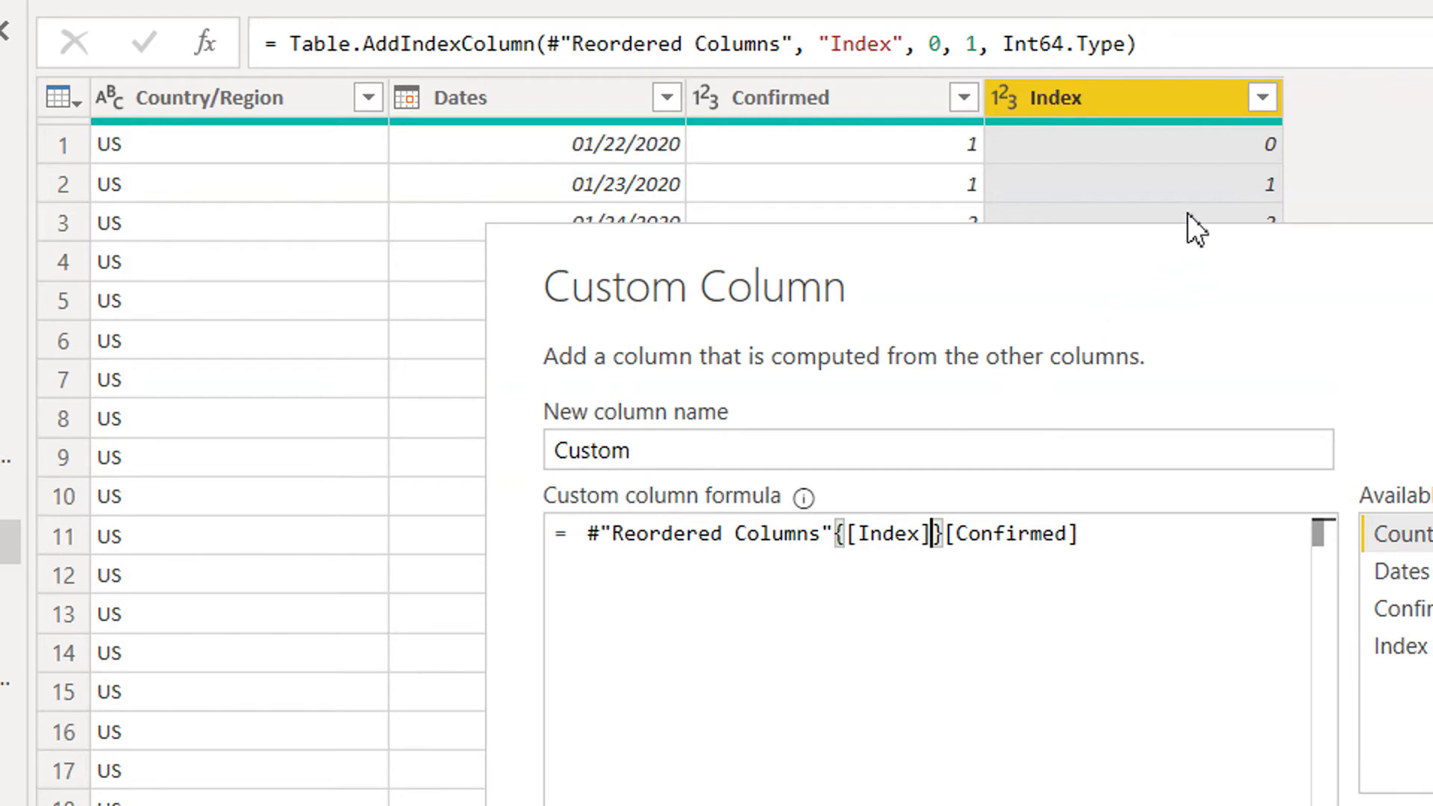
{"action": "left_click_drag", "start_coordinate": [1202, 257], "coordinate": [1219, 416]}
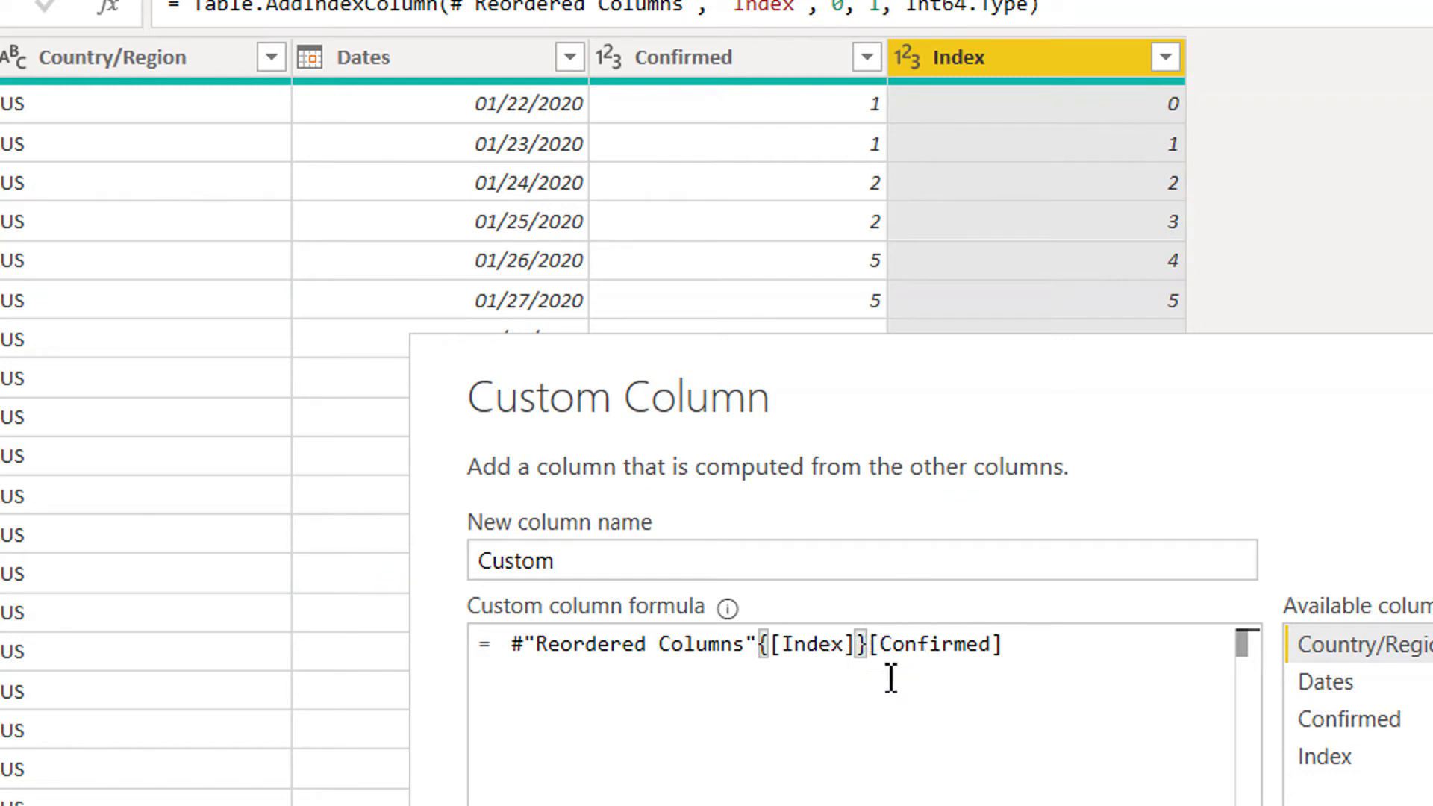
{"action": "left_click_drag", "start_coordinate": [1004, 645], "coordinate": [872, 646]}
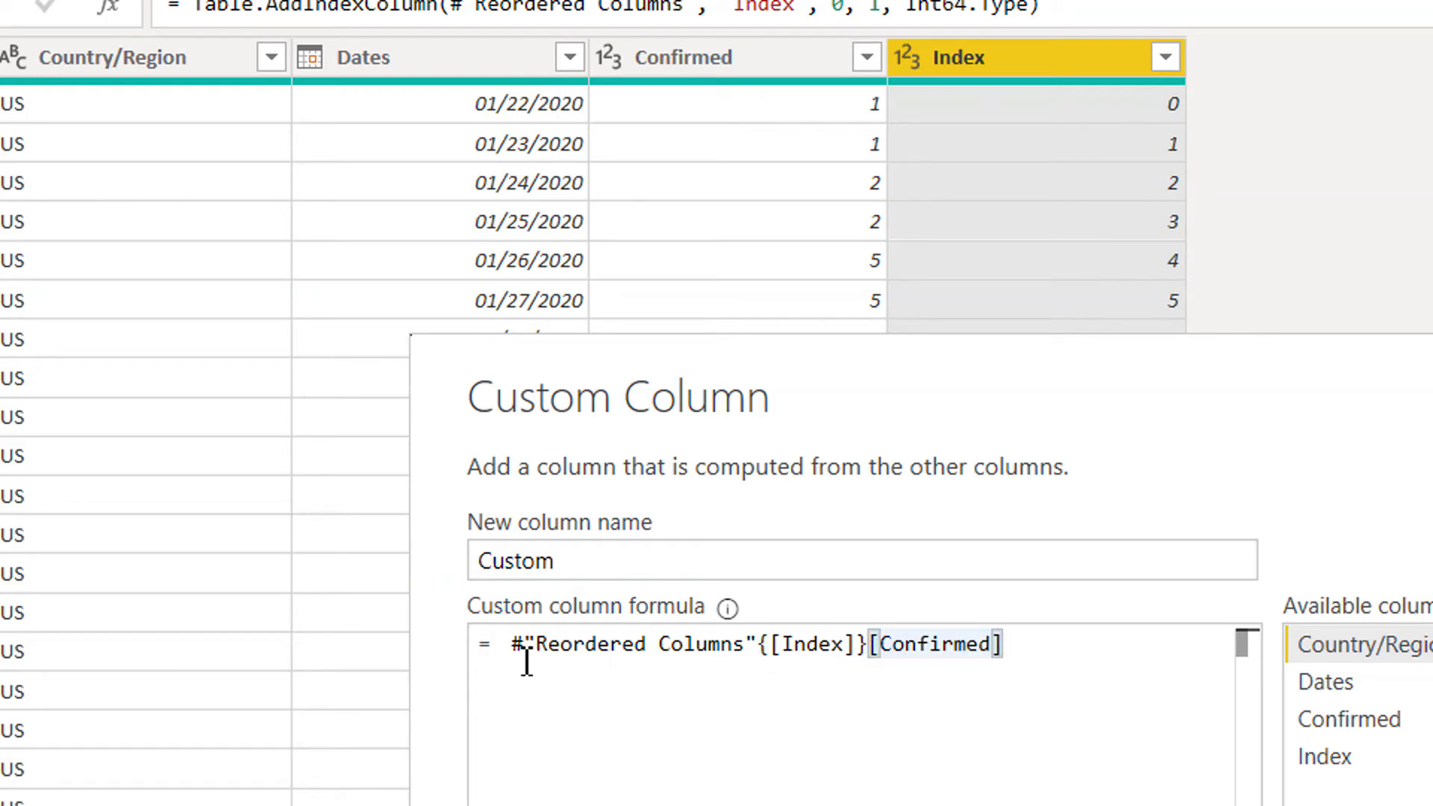
{"action": "left_click_drag", "start_coordinate": [526, 662], "coordinate": [513, 657]}
{"action": "left_click", "coordinate": [587, 689]}
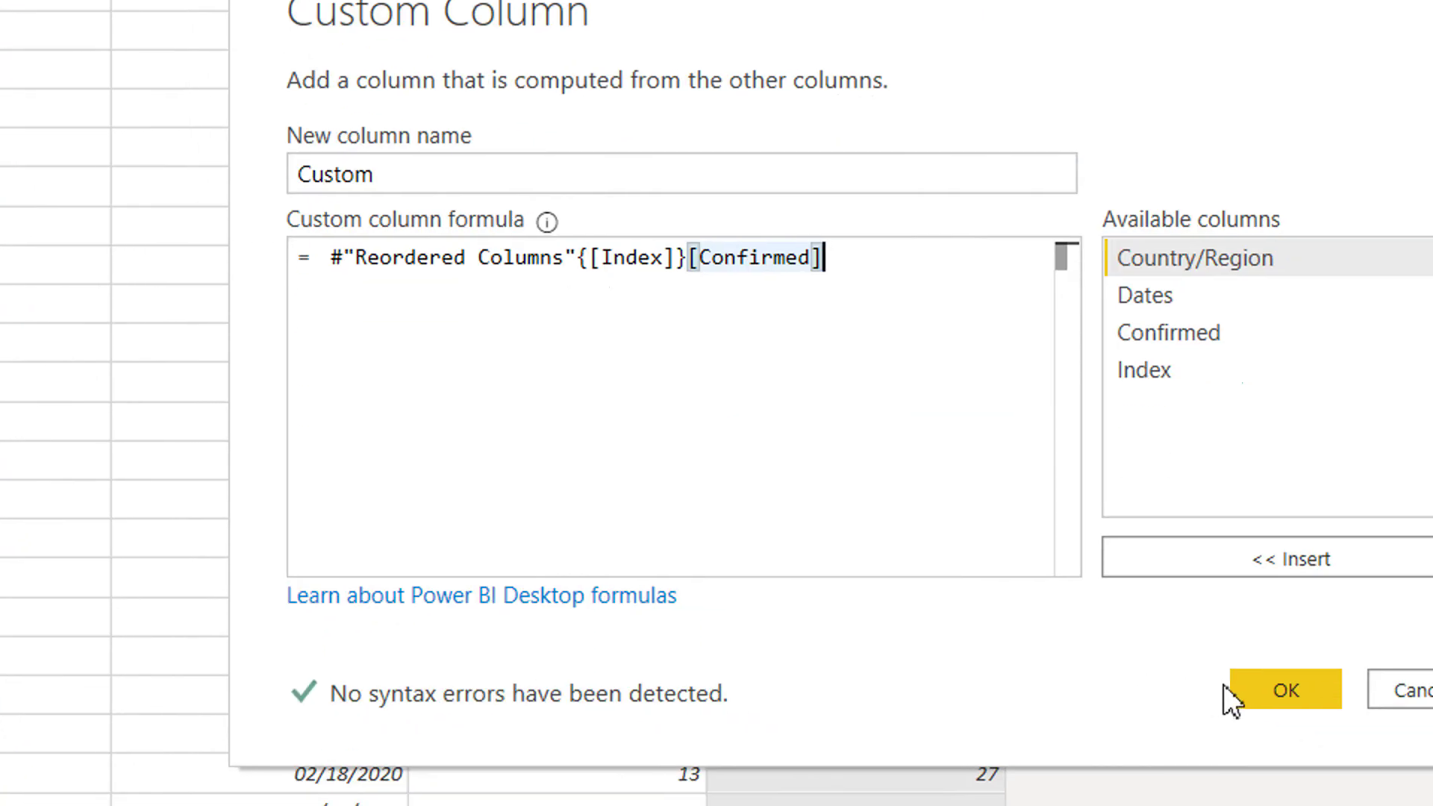
{"action": "left_click", "coordinate": [1286, 690]}
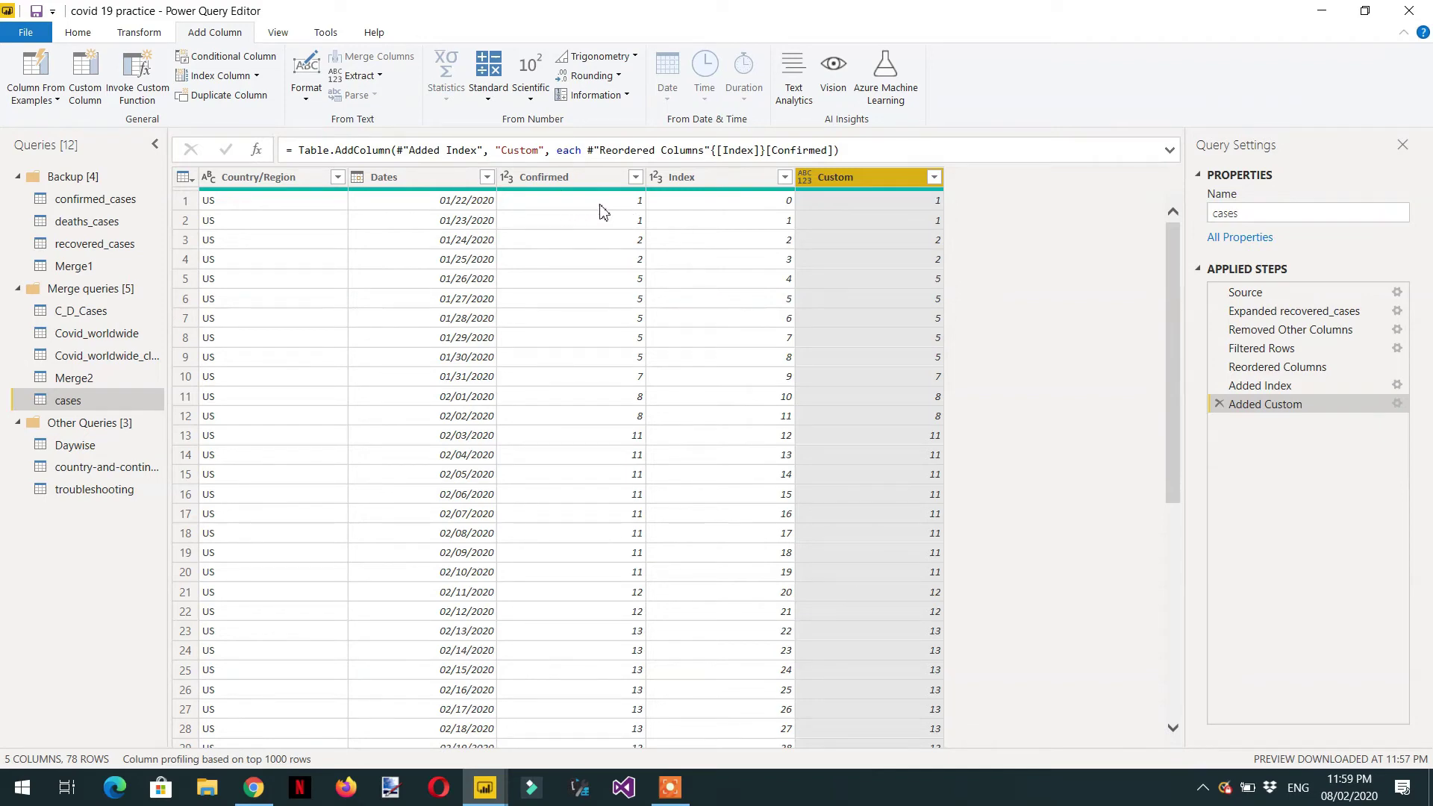
{"action": "scroll", "coordinate": [642, 522], "scroll_direction": "down", "scroll_amount": 7}
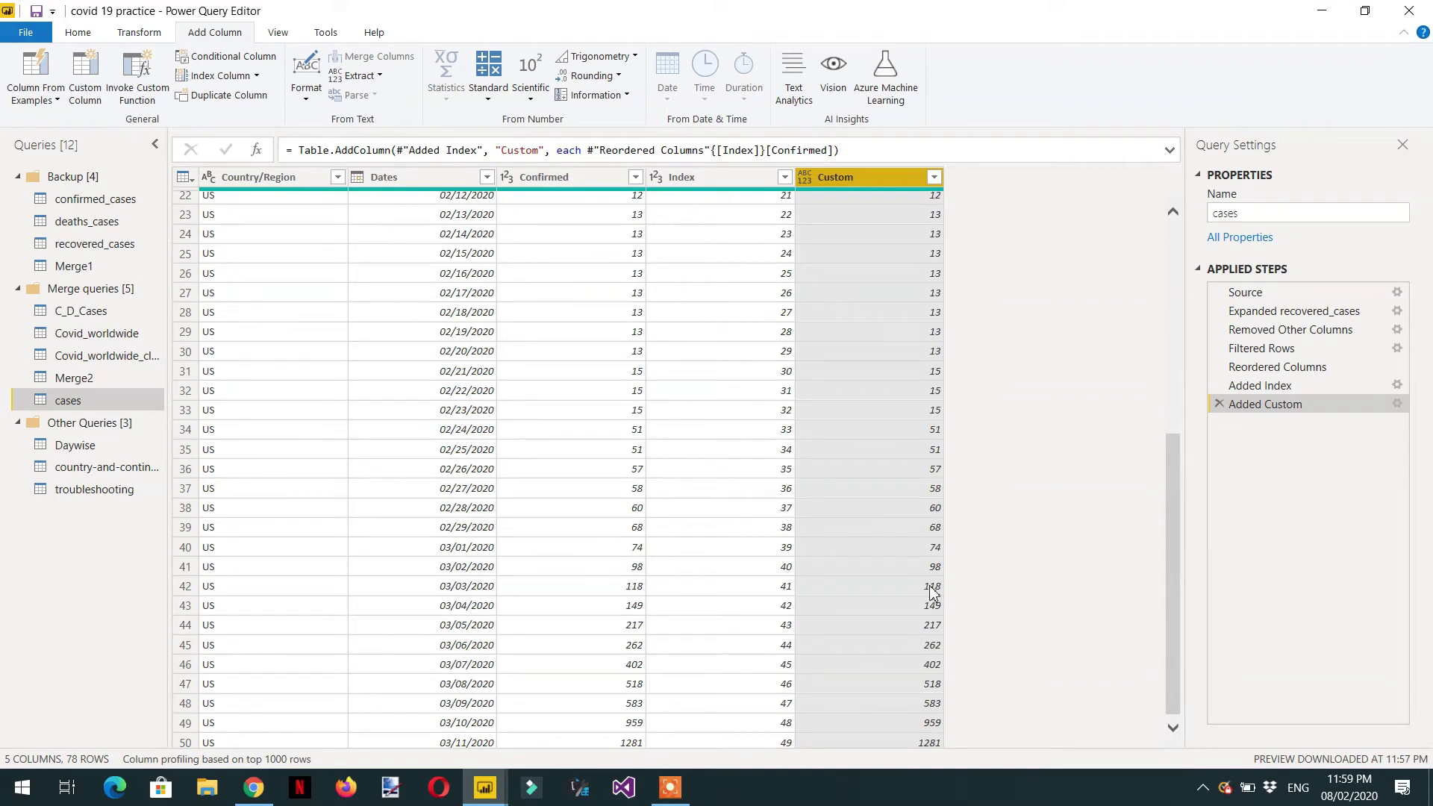
{"action": "scroll", "coordinate": [864, 530], "scroll_direction": "up", "scroll_amount": 7}
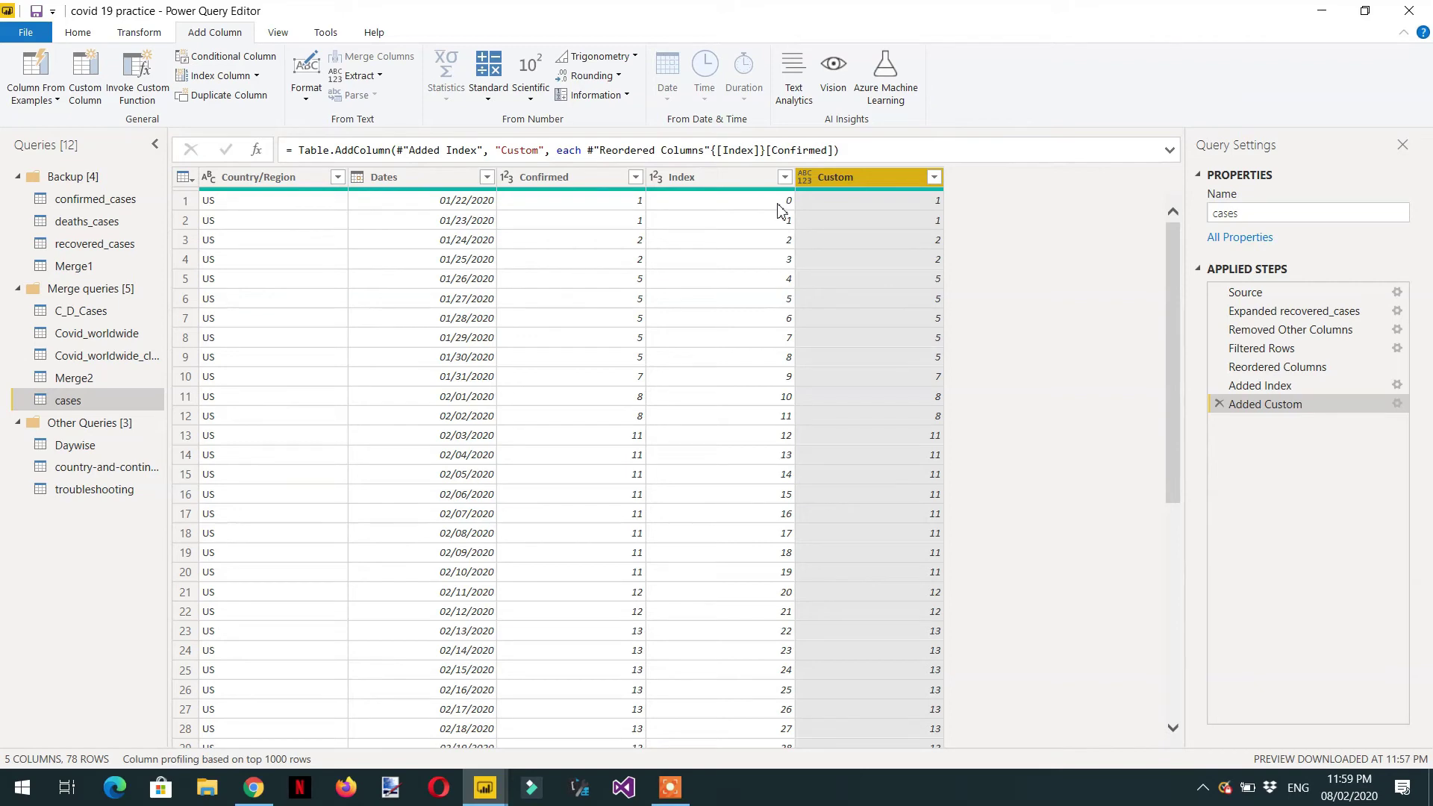
Change the Custom formula's row lookup to {[Index] - 1}, commit it, and review the rows.
{"action": "left_click", "coordinate": [763, 150]}
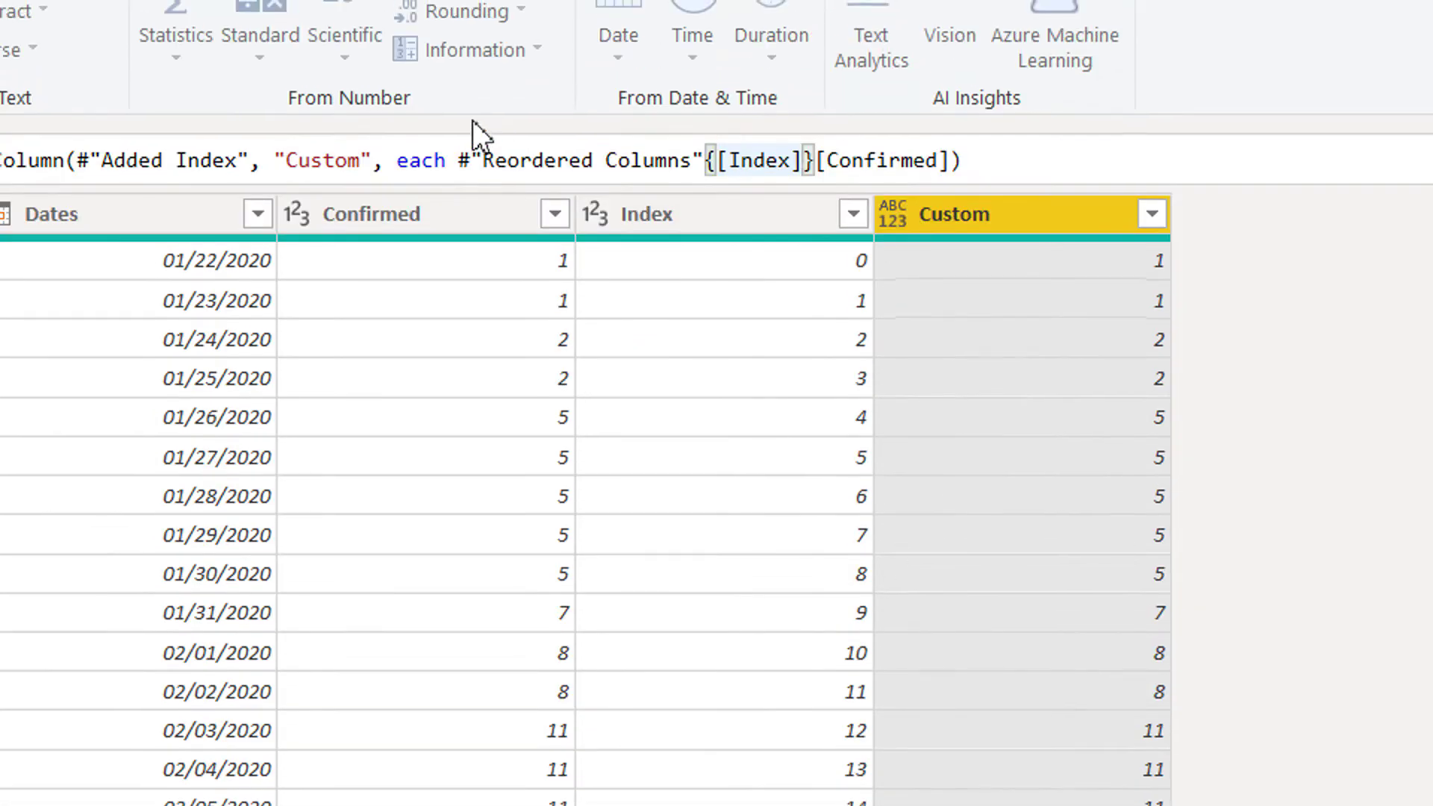
{"action": "left_click", "coordinate": [1026, 170]}
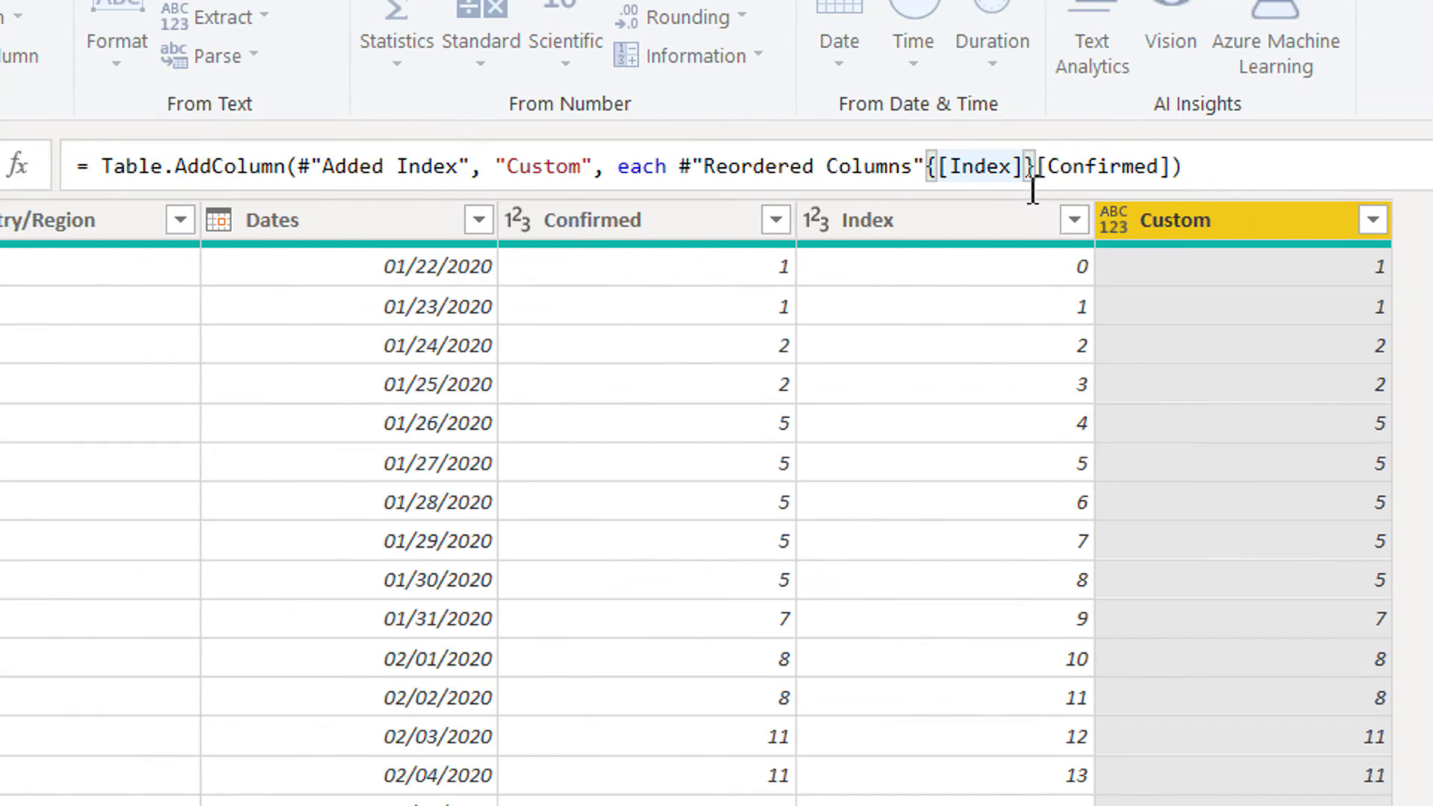
{"action": "type", "text": "- "}
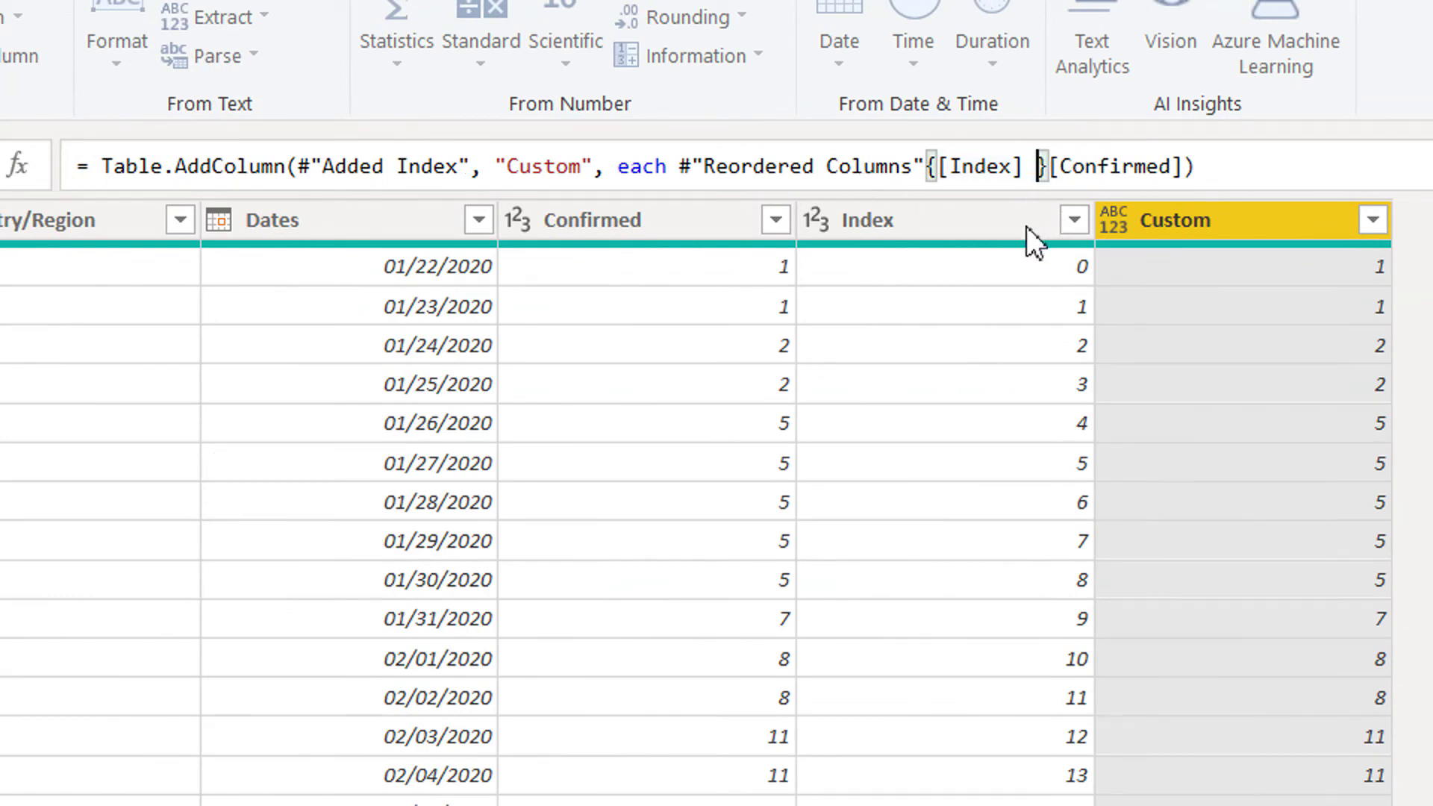
{"action": "type", "text": "0"}
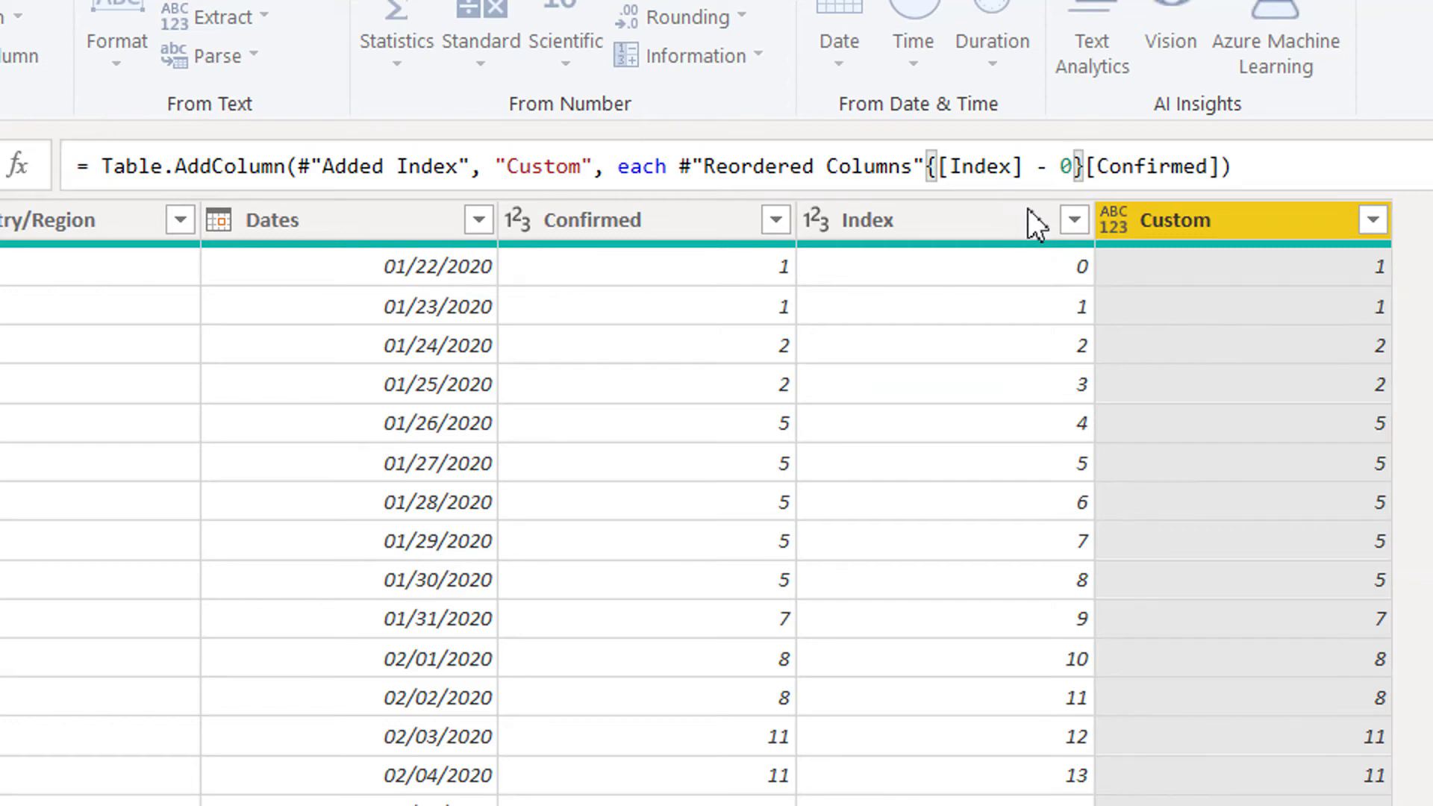
{"action": "key", "text": "BackSpace"}
{"action": "type", "text": "1"}
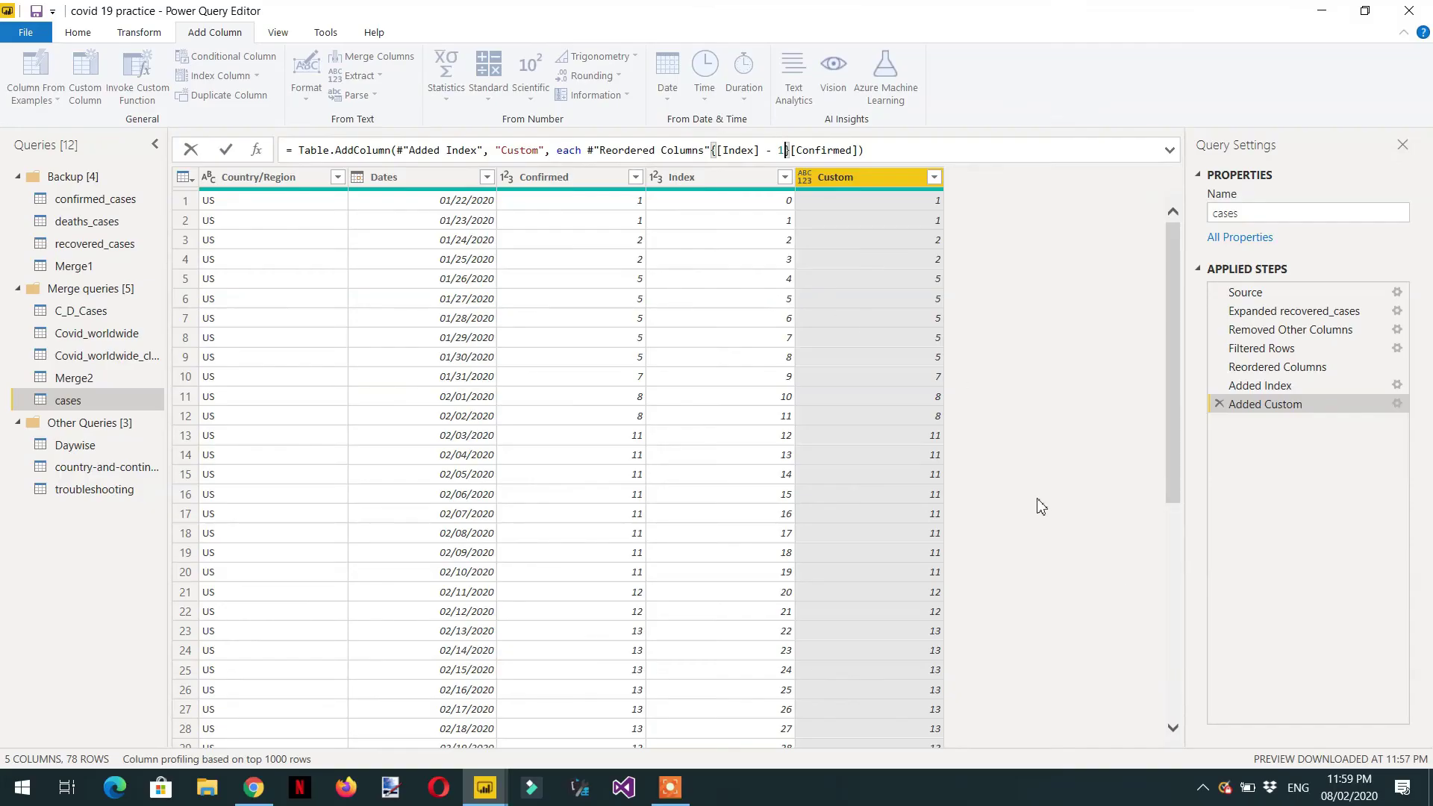
{"action": "left_click", "coordinate": [226, 150]}
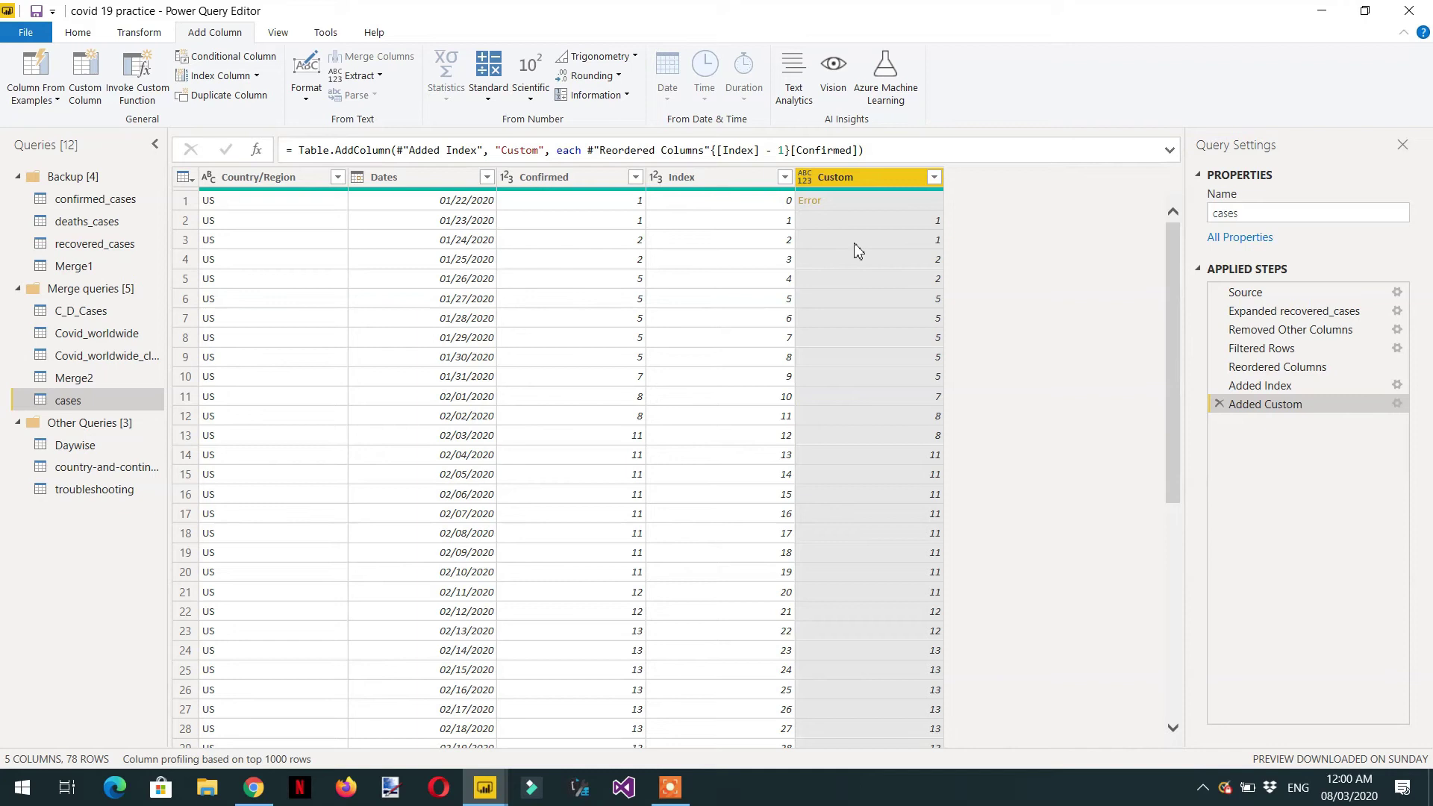
{"action": "scroll", "coordinate": [899, 382], "scroll_direction": "down", "scroll_amount": 4}
{"action": "scroll", "coordinate": [883, 439], "scroll_direction": "down", "scroll_amount": 2}
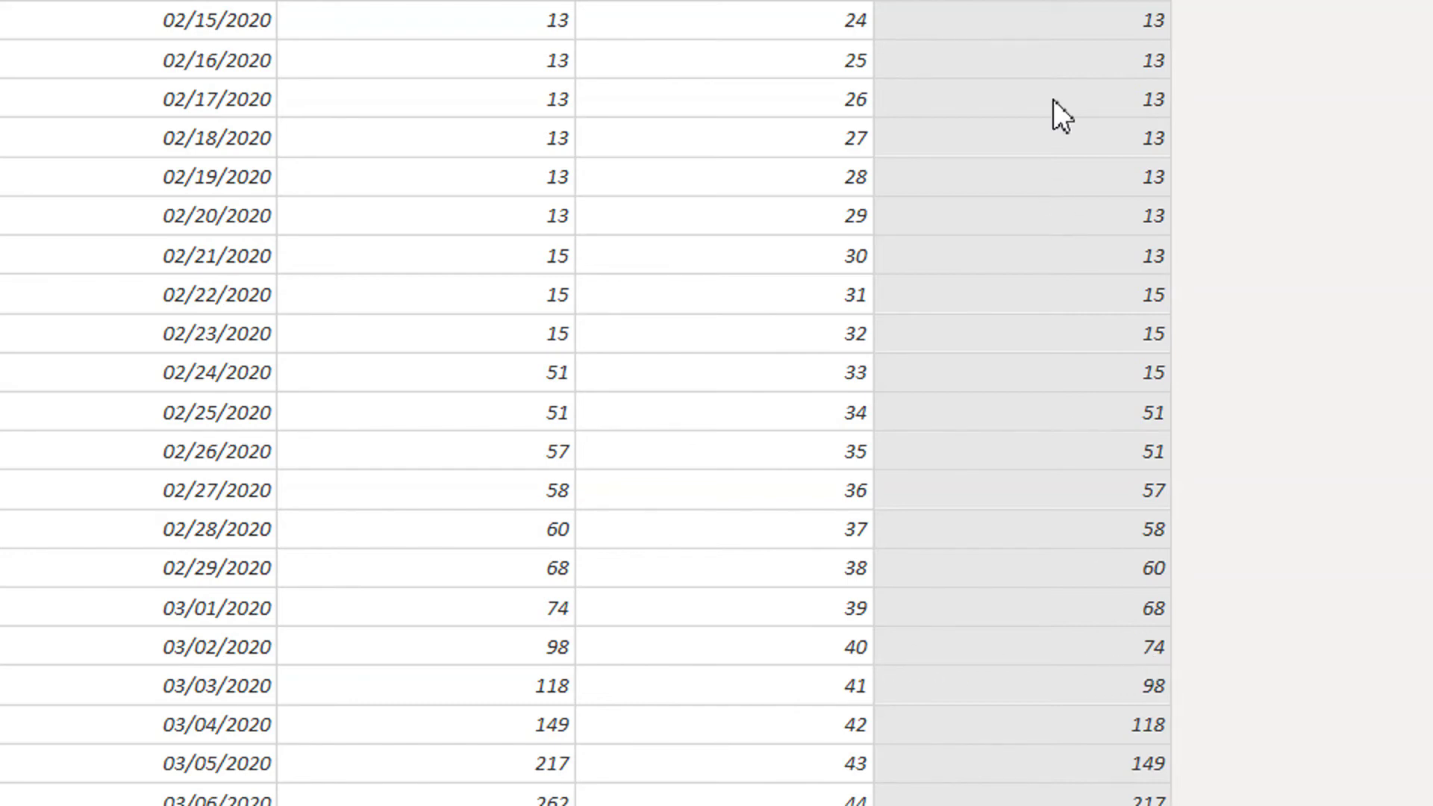
{"action": "scroll", "coordinate": [1053, 142], "scroll_direction": "up", "scroll_amount": 6}
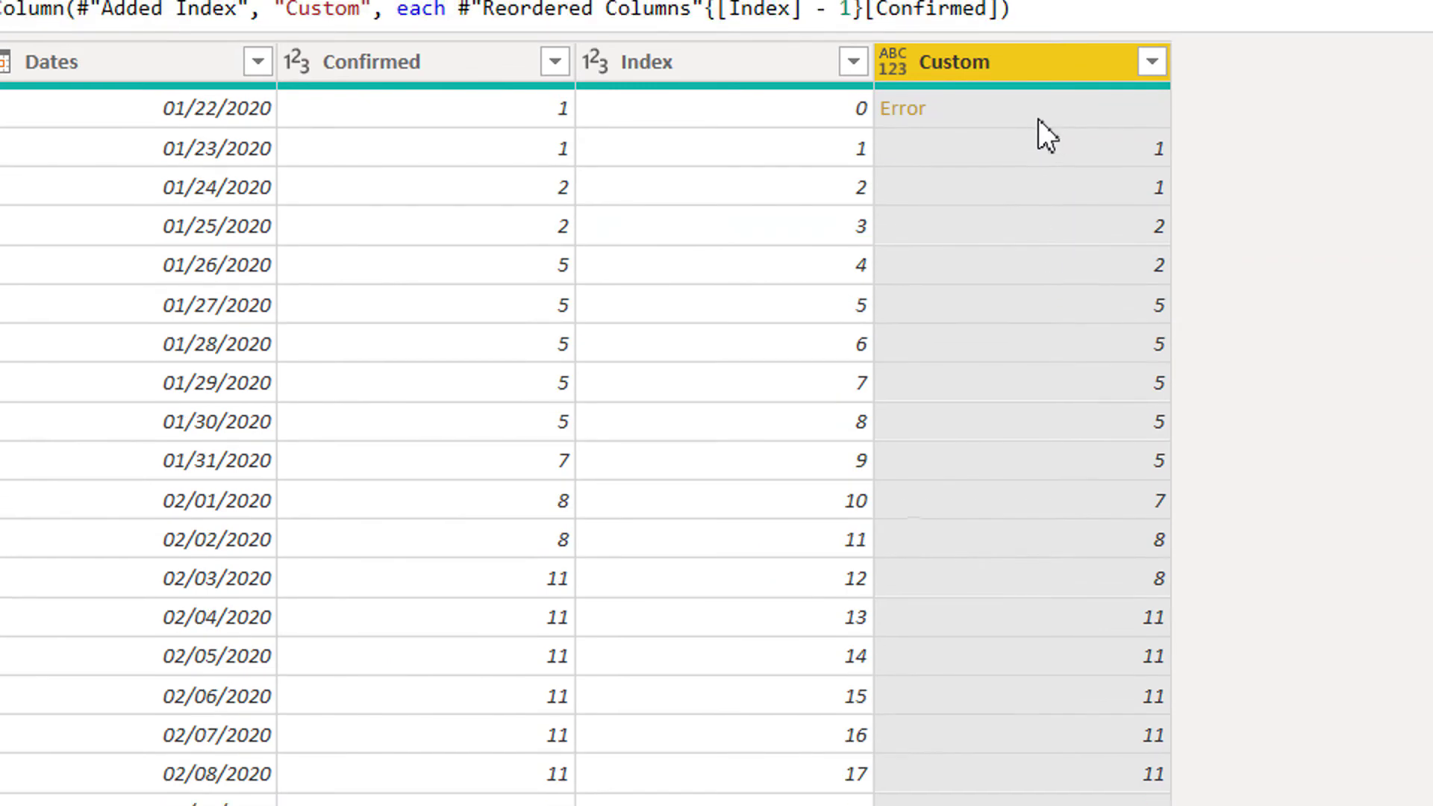
Wrap the Custom formula in try … otherwise 0 and commit it.
{"action": "left_click", "coordinate": [1039, 118]}
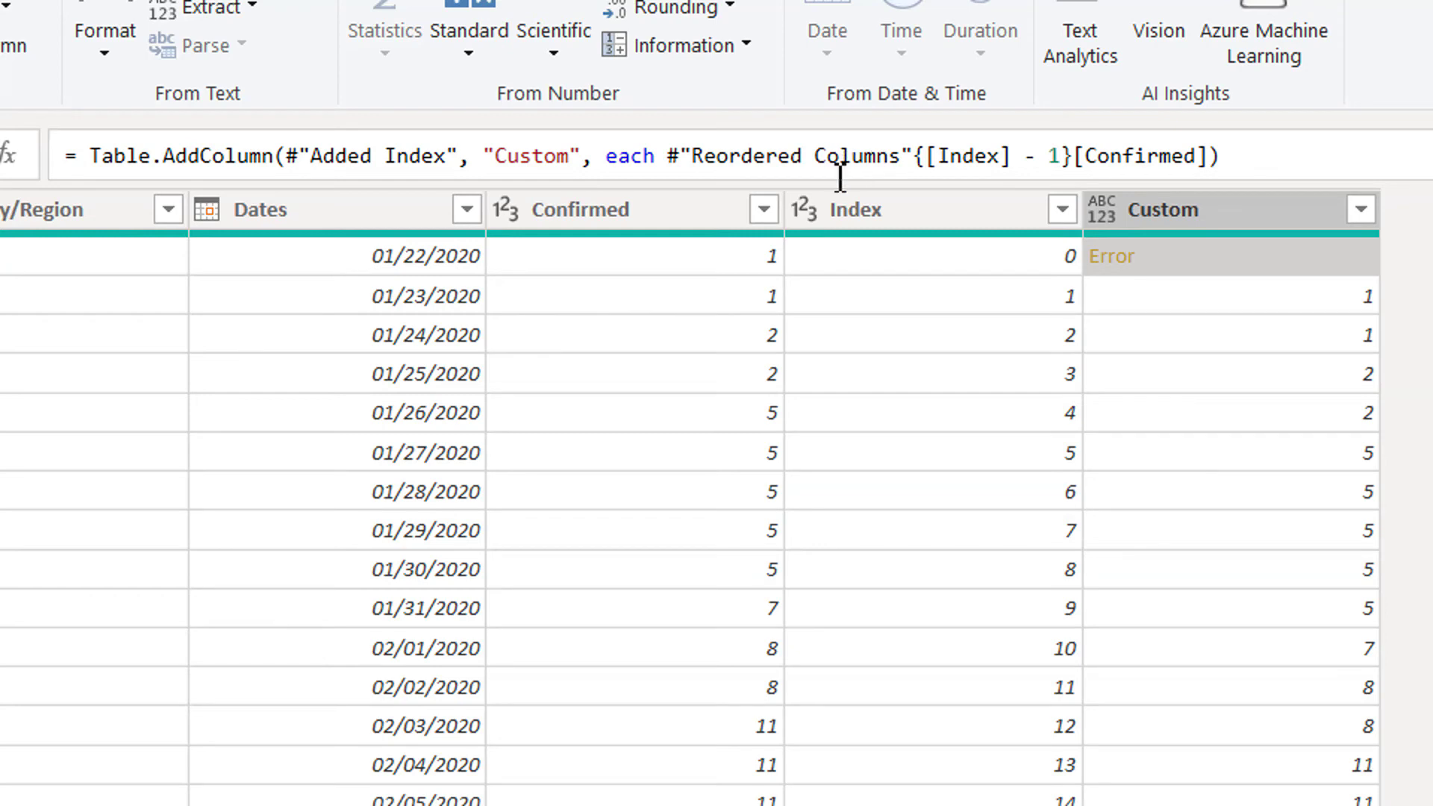
{"action": "left_click", "coordinate": [660, 157]}
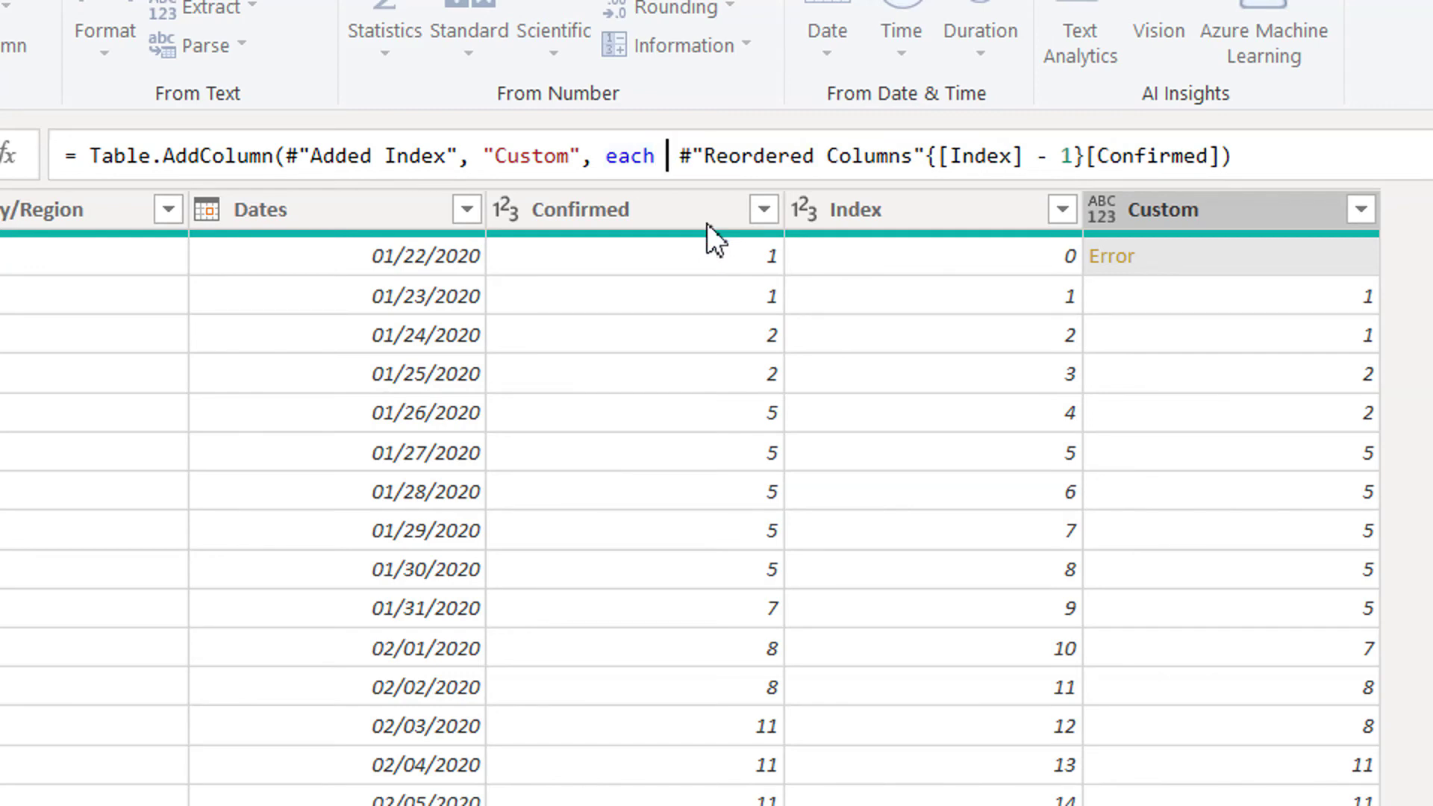
{"action": "type", "text": "try"}
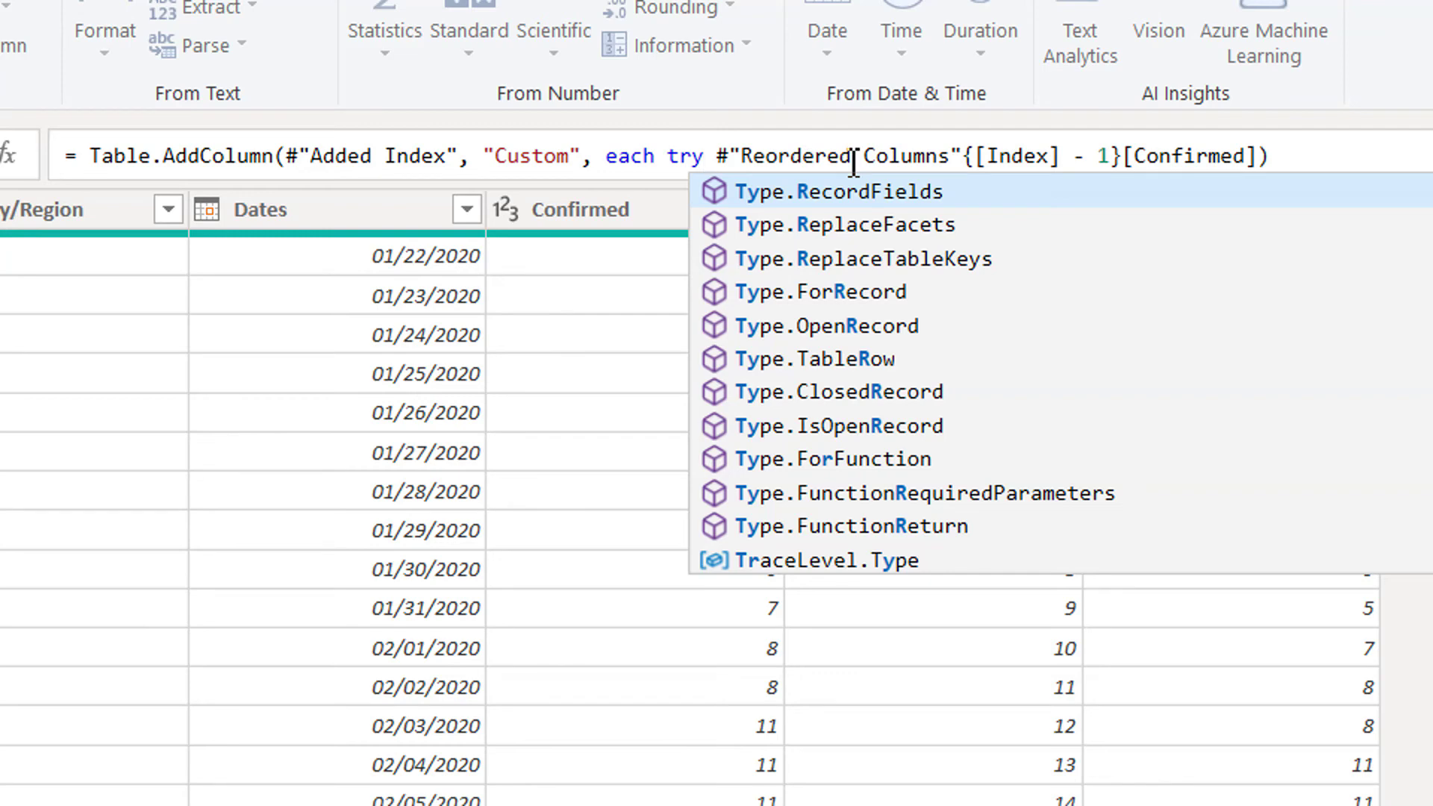
{"action": "left_click", "coordinate": [899, 156]}
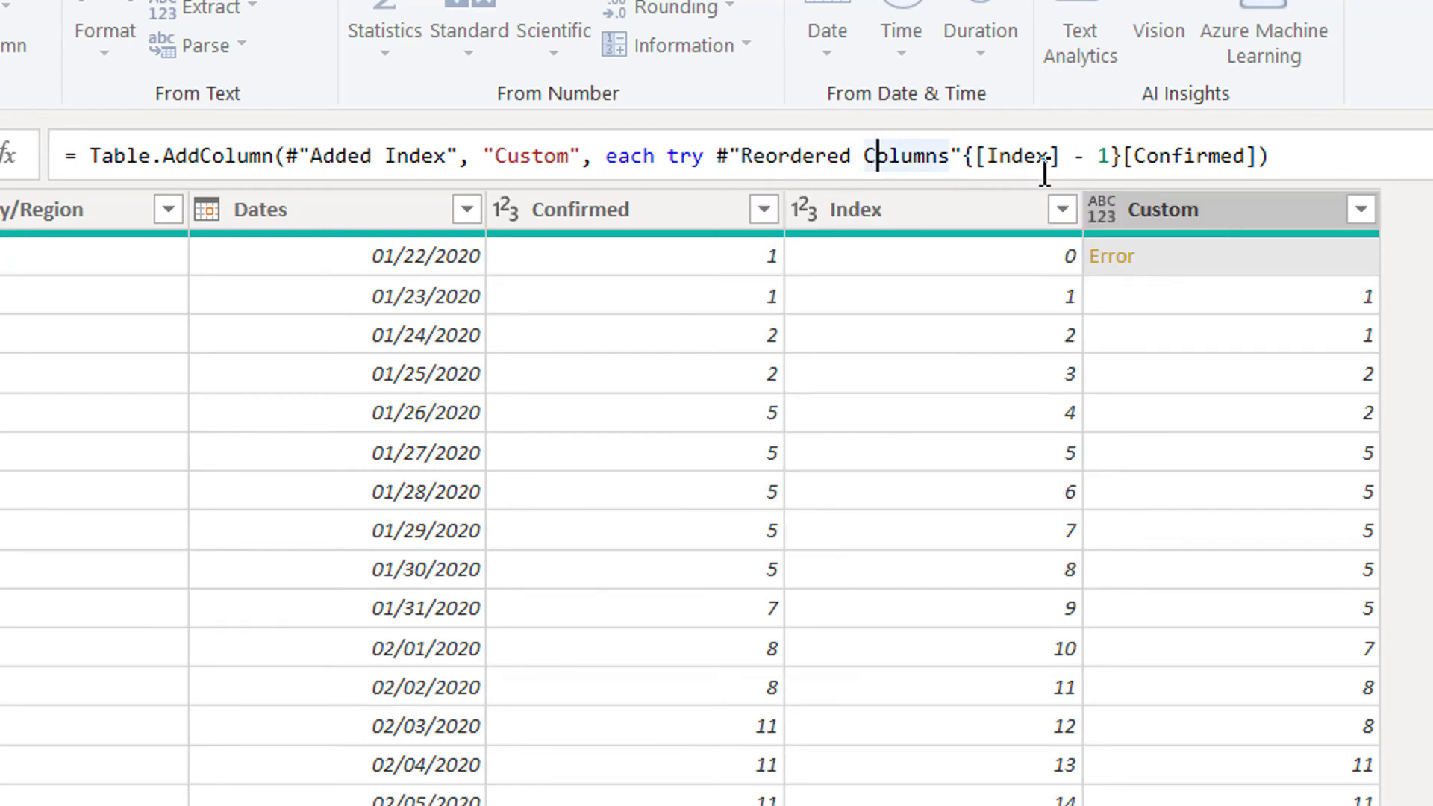
{"action": "left_click", "coordinate": [1236, 161]}
{"action": "type", "text": "other"}
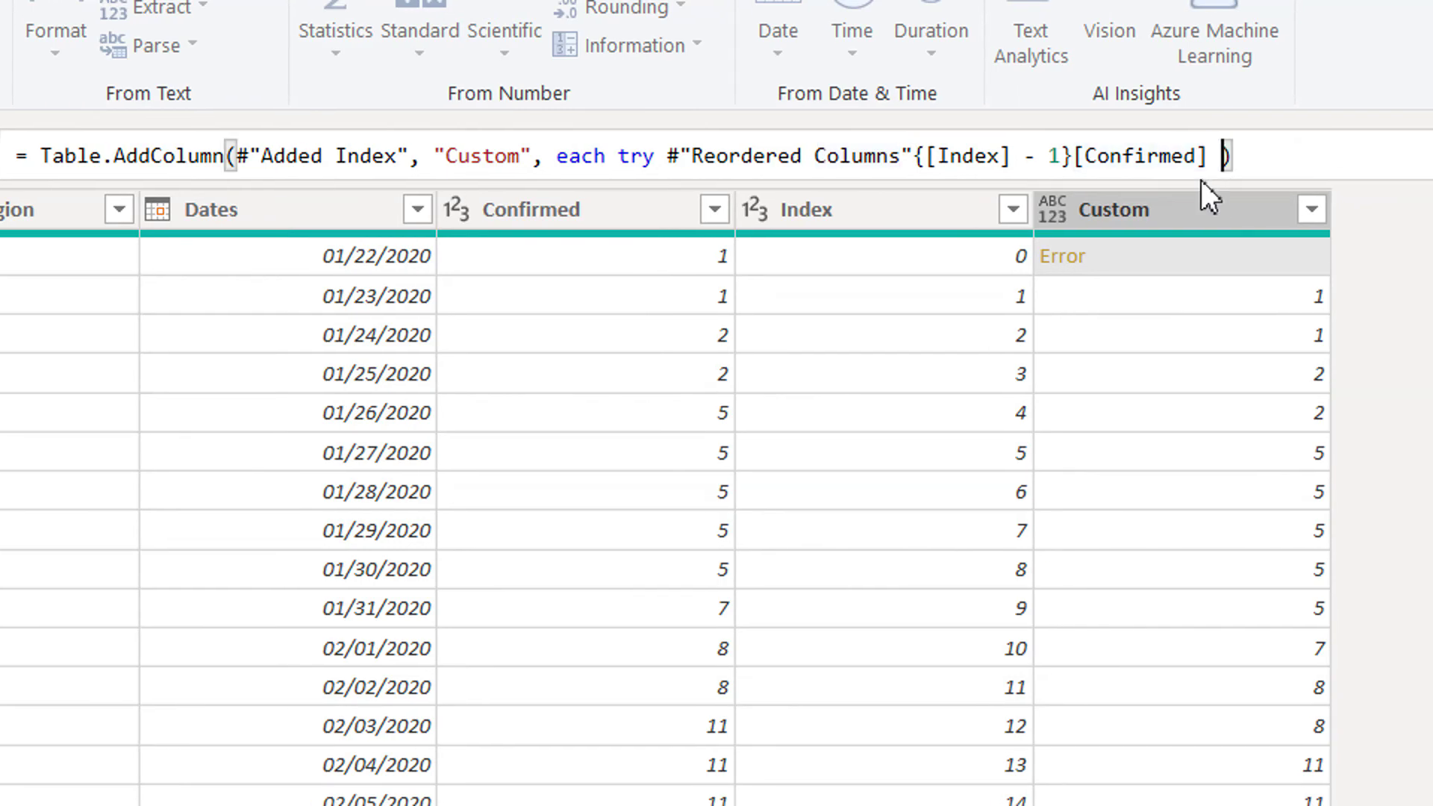
{"action": "type", "text": "wise "}
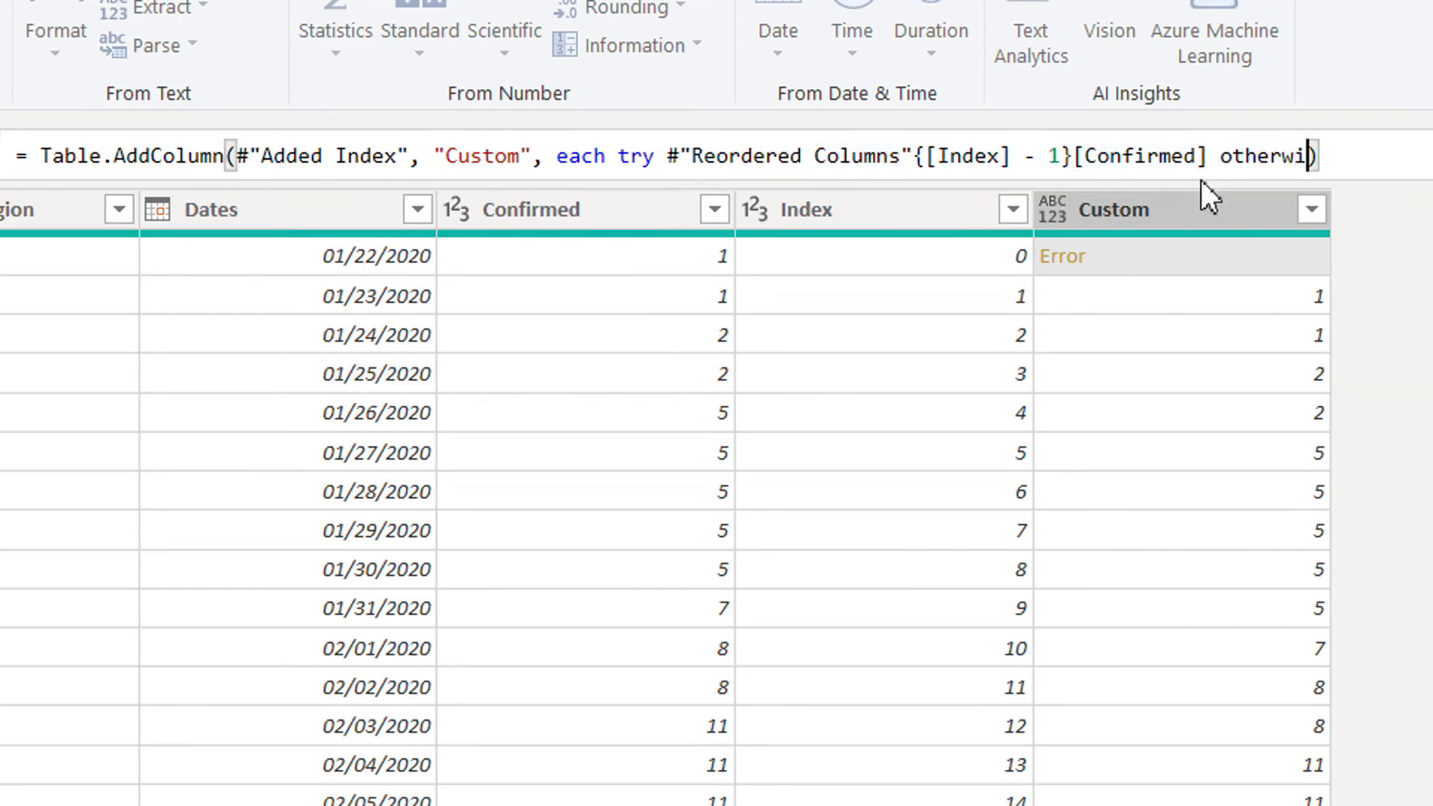
{"action": "type", "text": "null"}
{"action": "key", "text": "BackSpace"}
{"action": "key", "text": "BackSpace"}
{"action": "key", "text": "BackSpace"}
{"action": "key", "text": "BackSpace"}
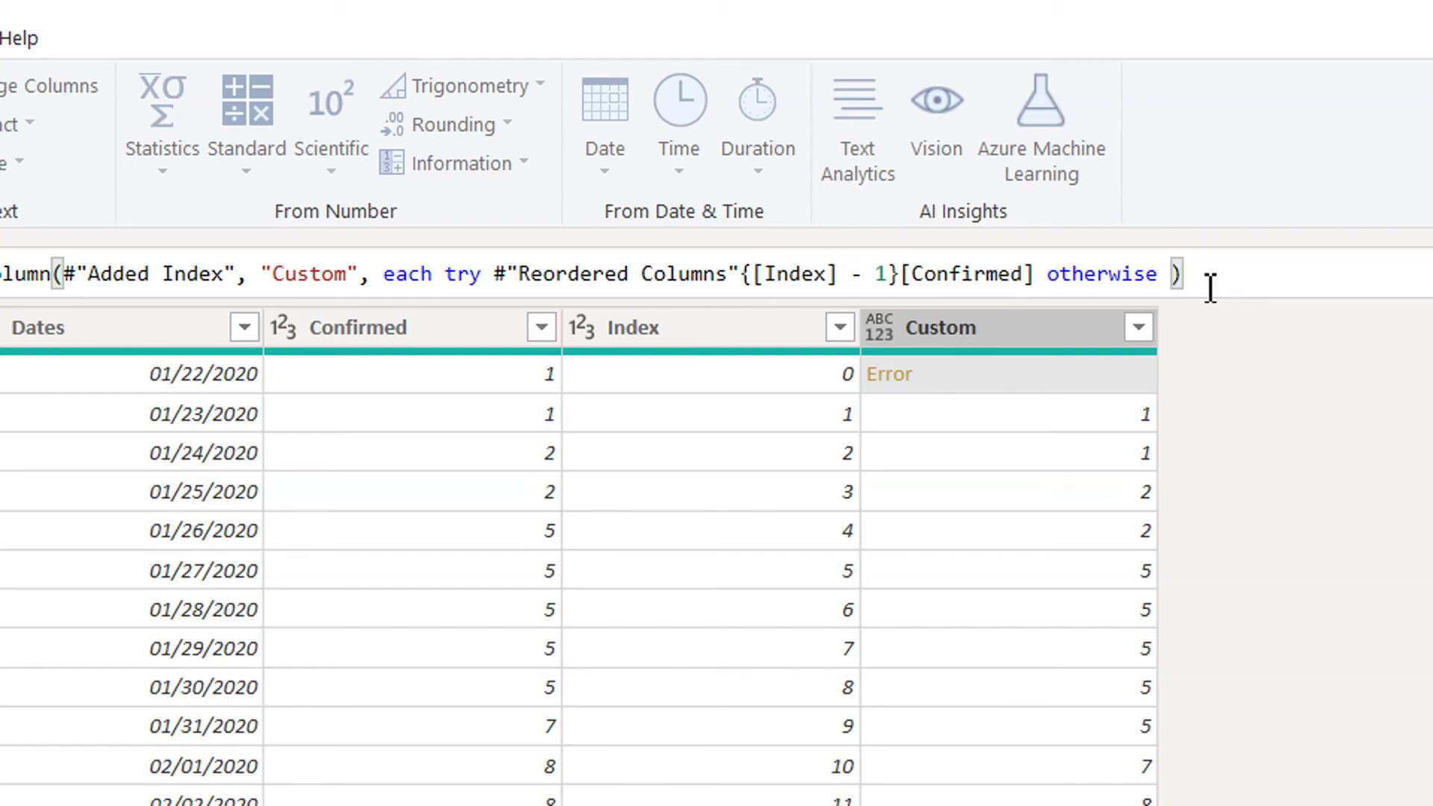
{"action": "type", "text": "0"}
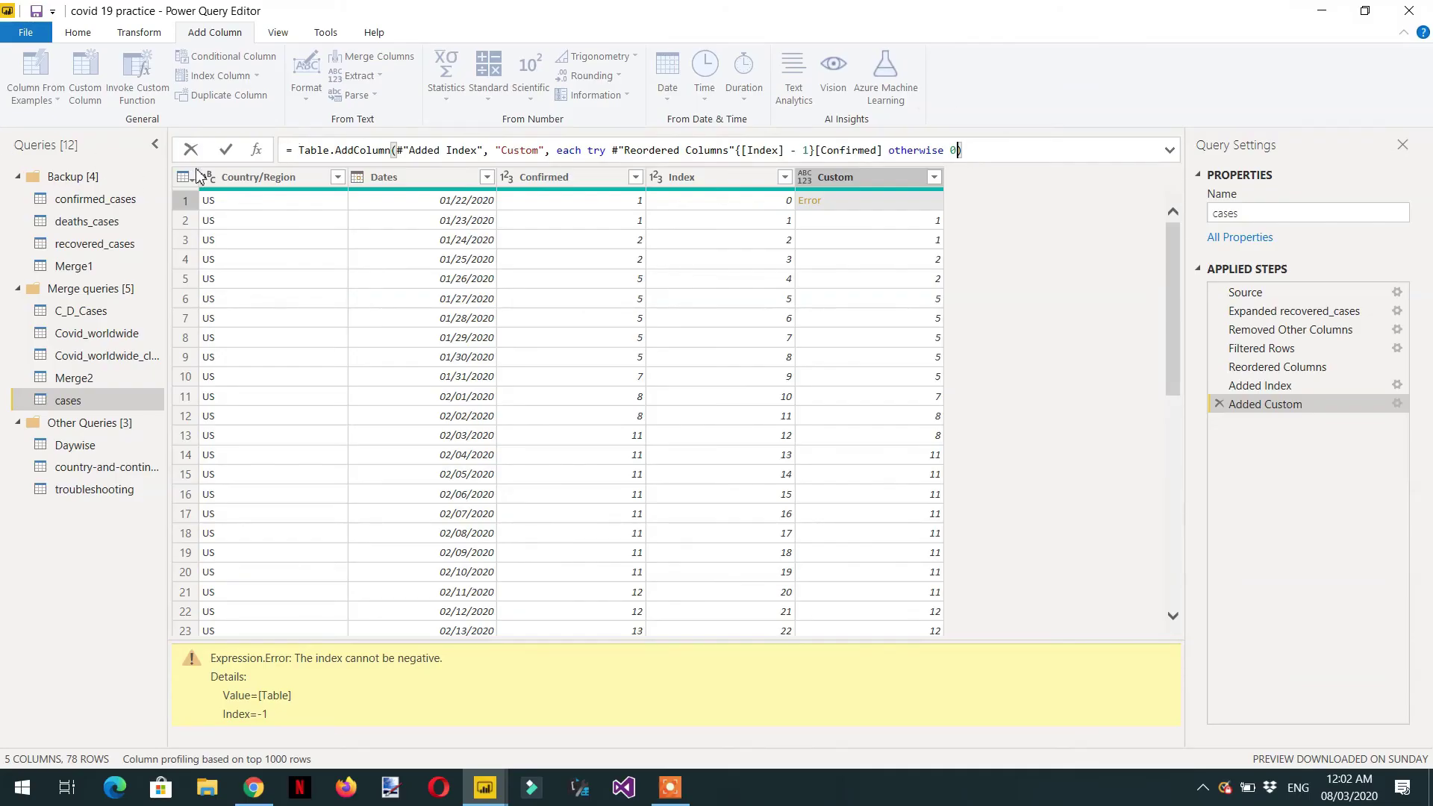
{"action": "left_click", "coordinate": [226, 151]}
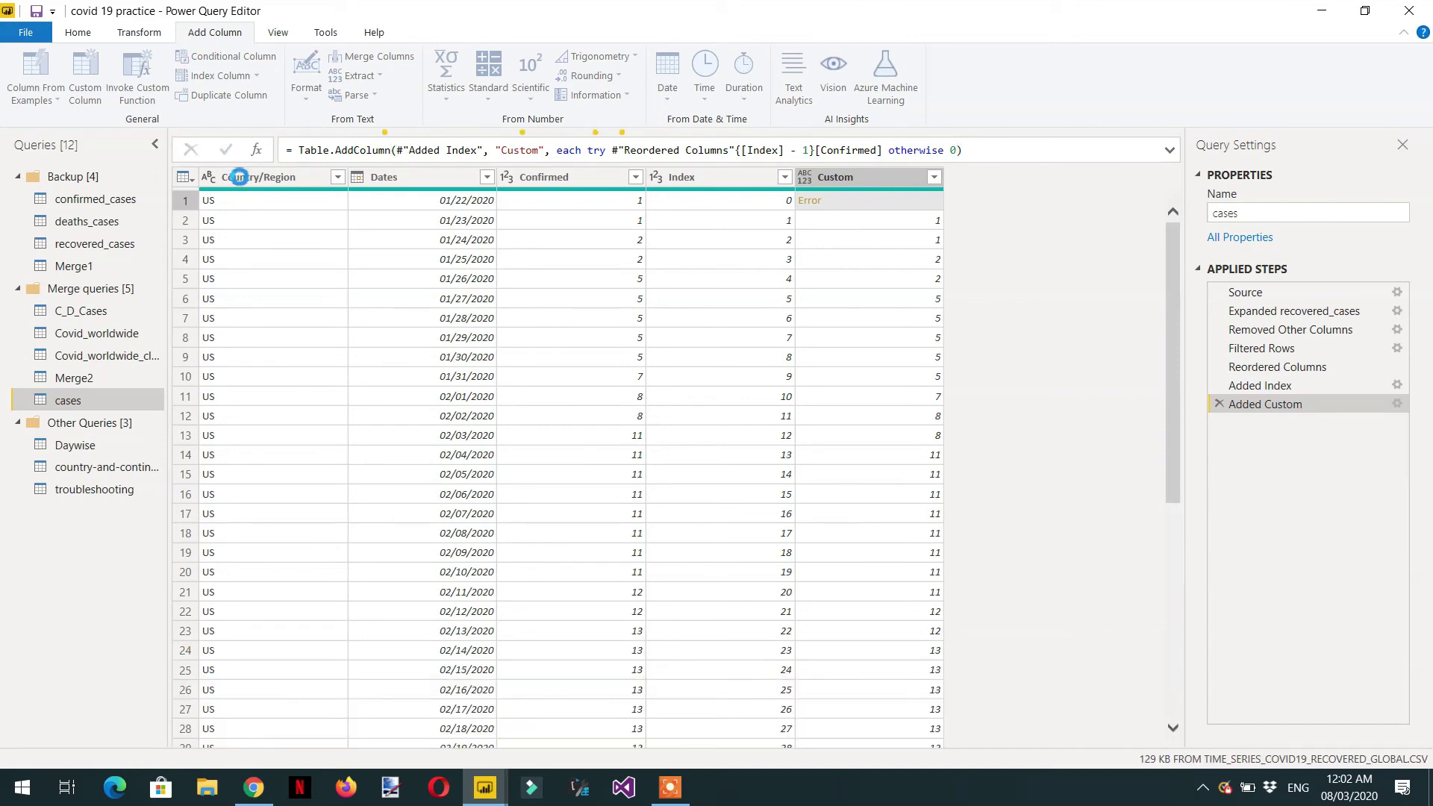
Refresh the preview and rename the Custom column to 'previosu cases'.
{"action": "left_click", "coordinate": [236, 176]}
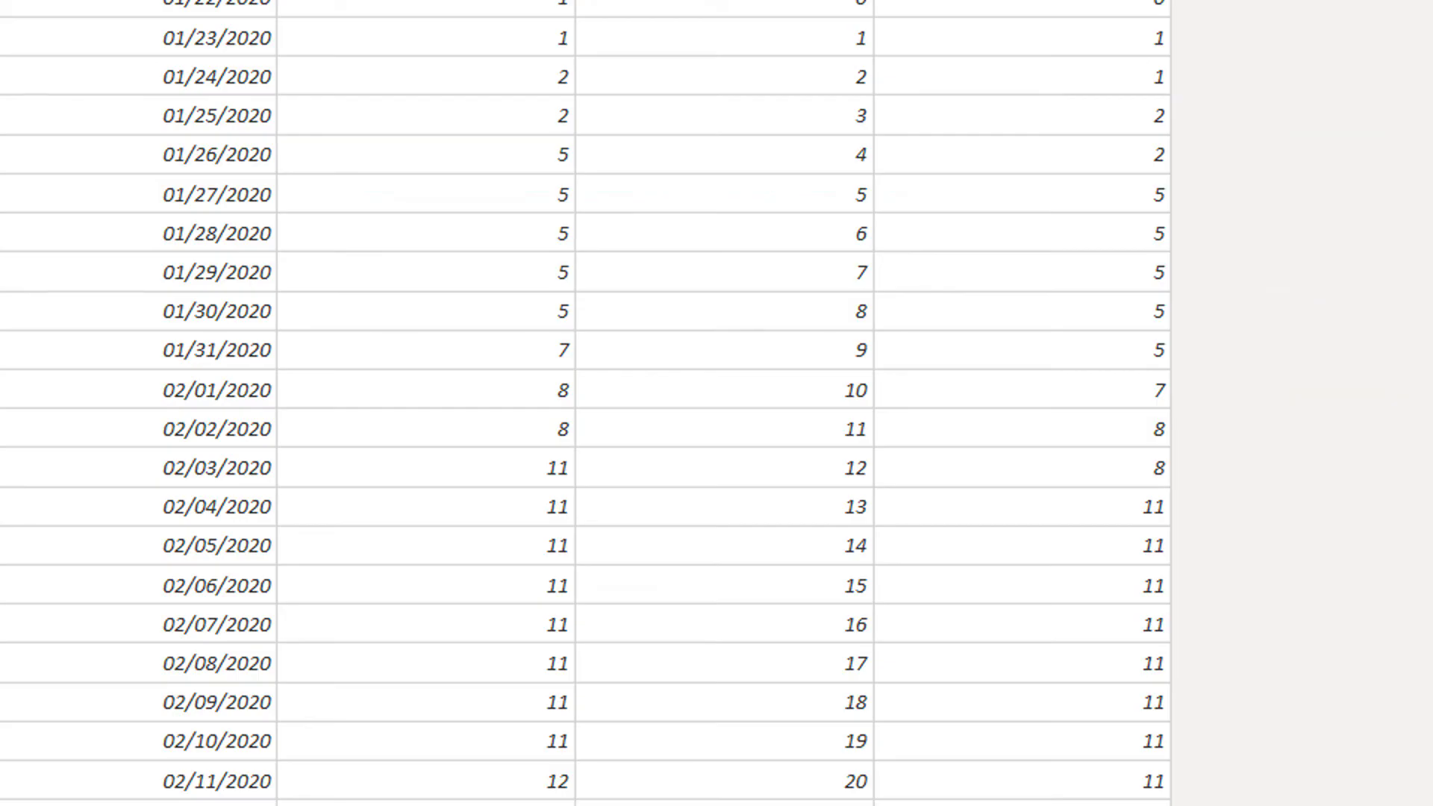
{"action": "left_click", "coordinate": [1023, 38]}
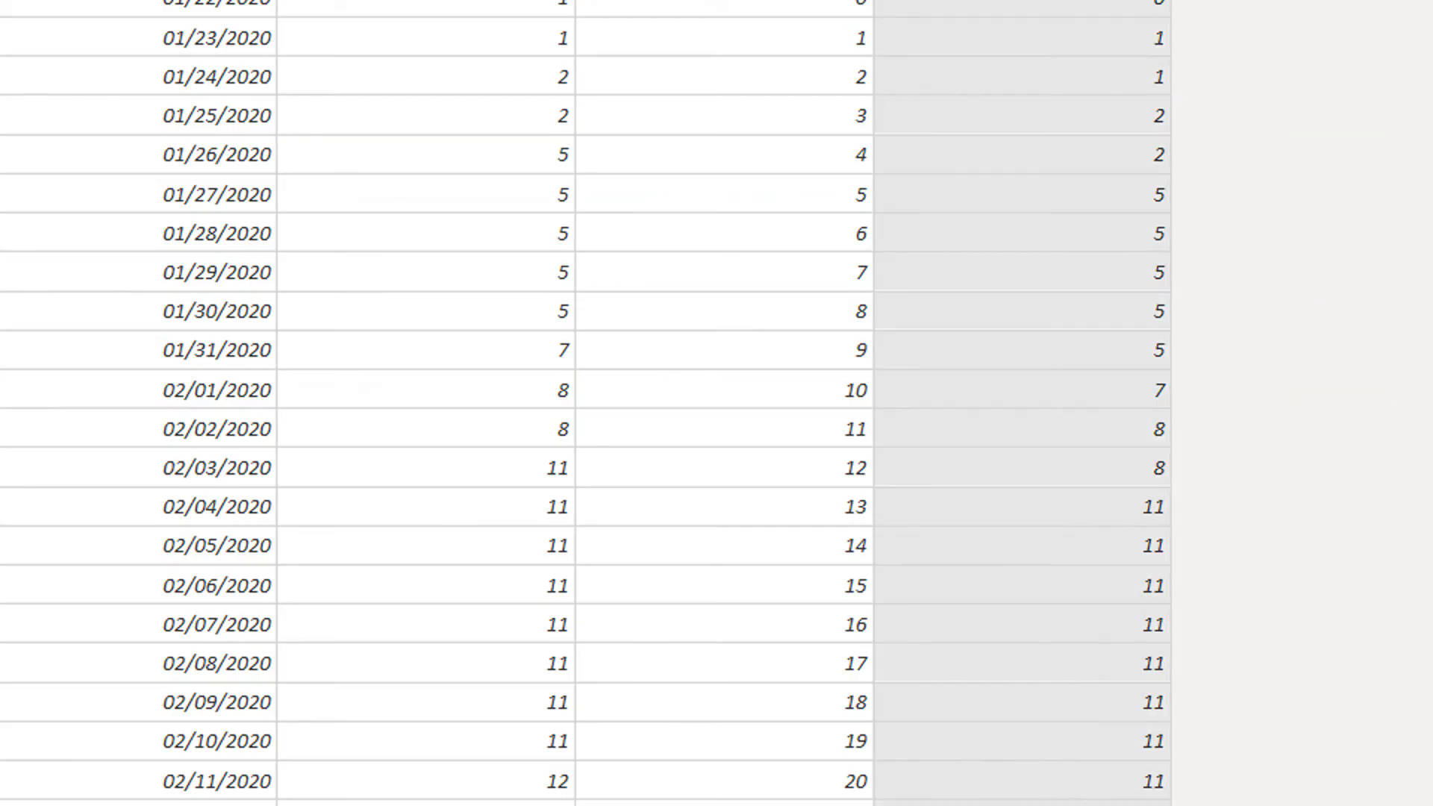
{"action": "key", "text": "F2"}
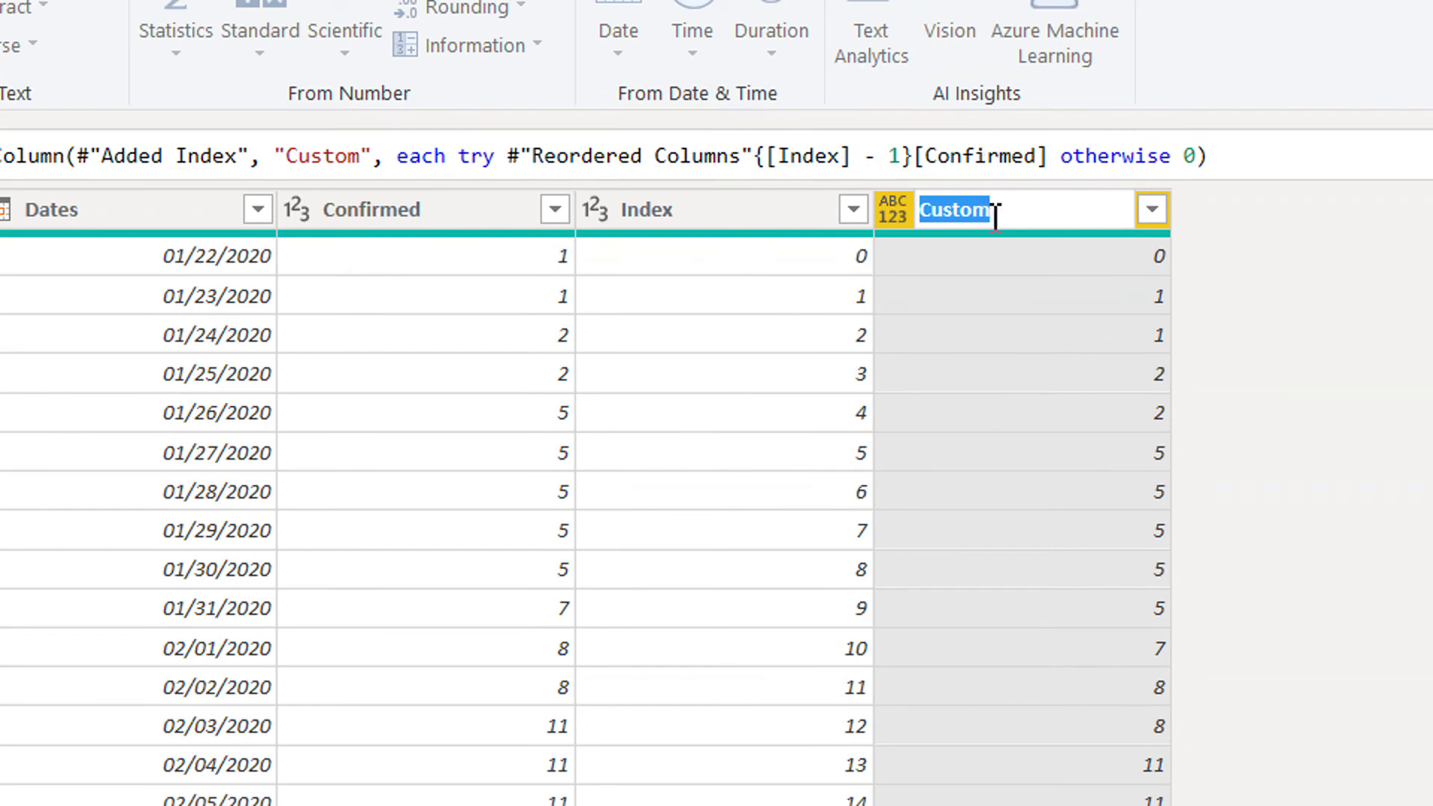
{"action": "type", "text": "p"}
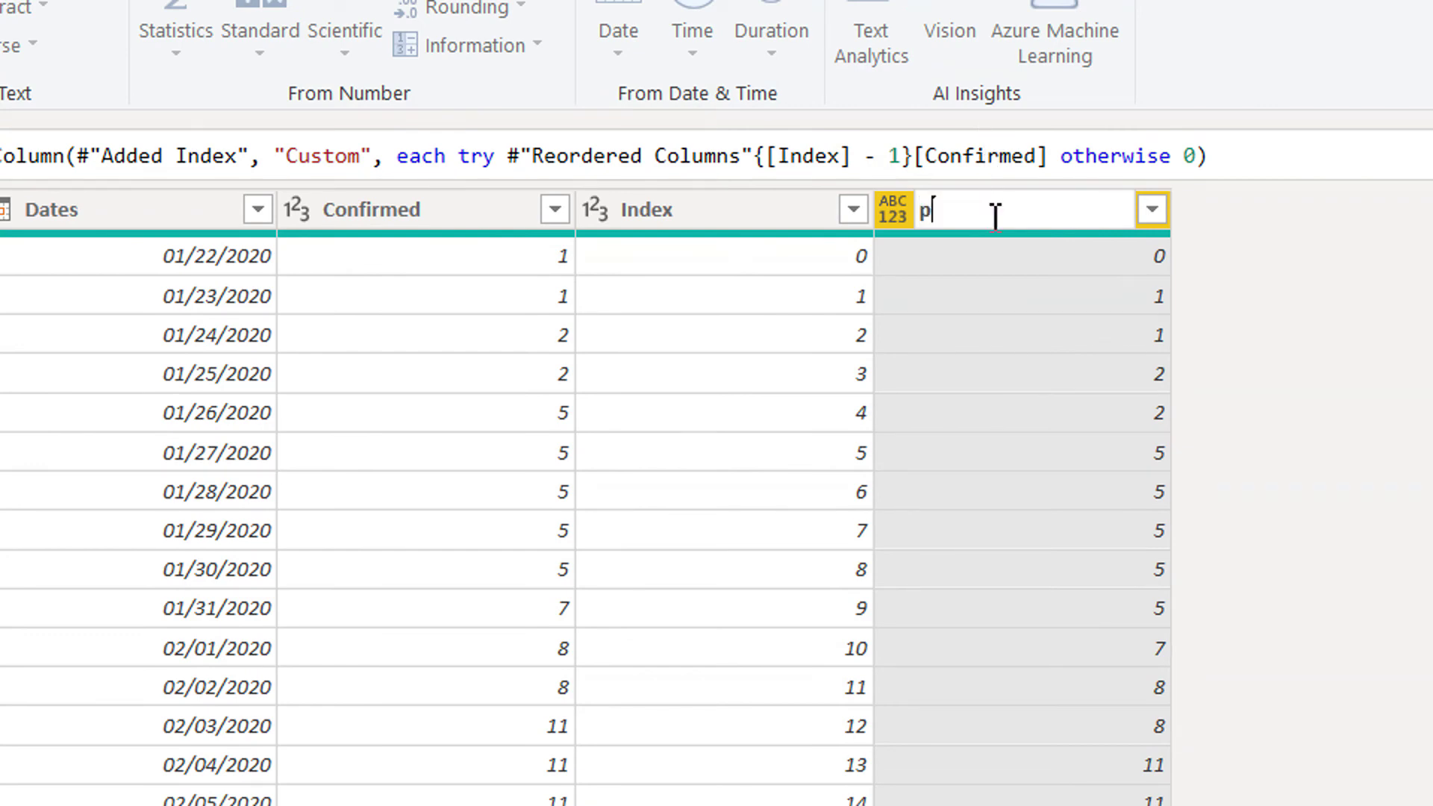
{"action": "type", "text": "reviost case"}
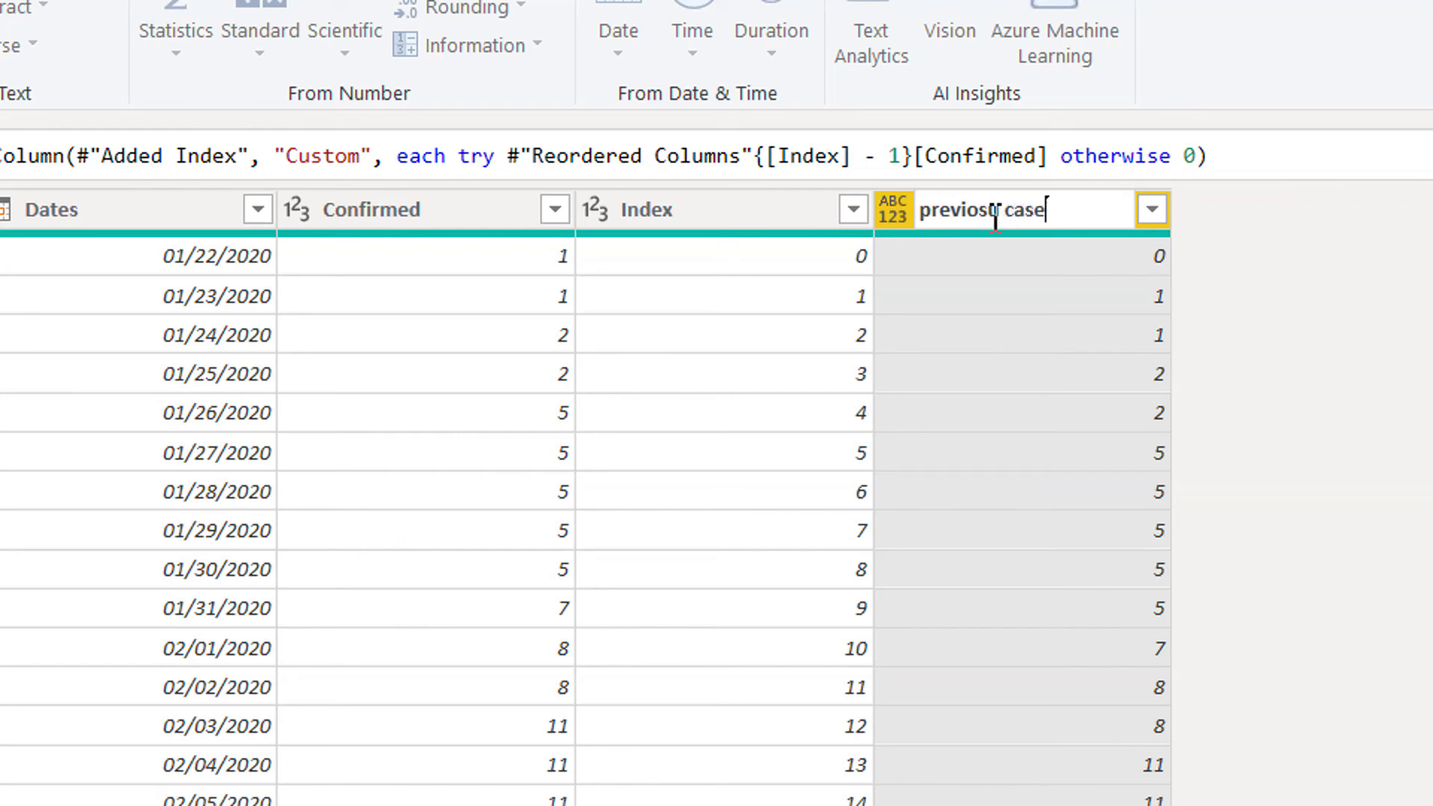
{"action": "type", "text": "s"}
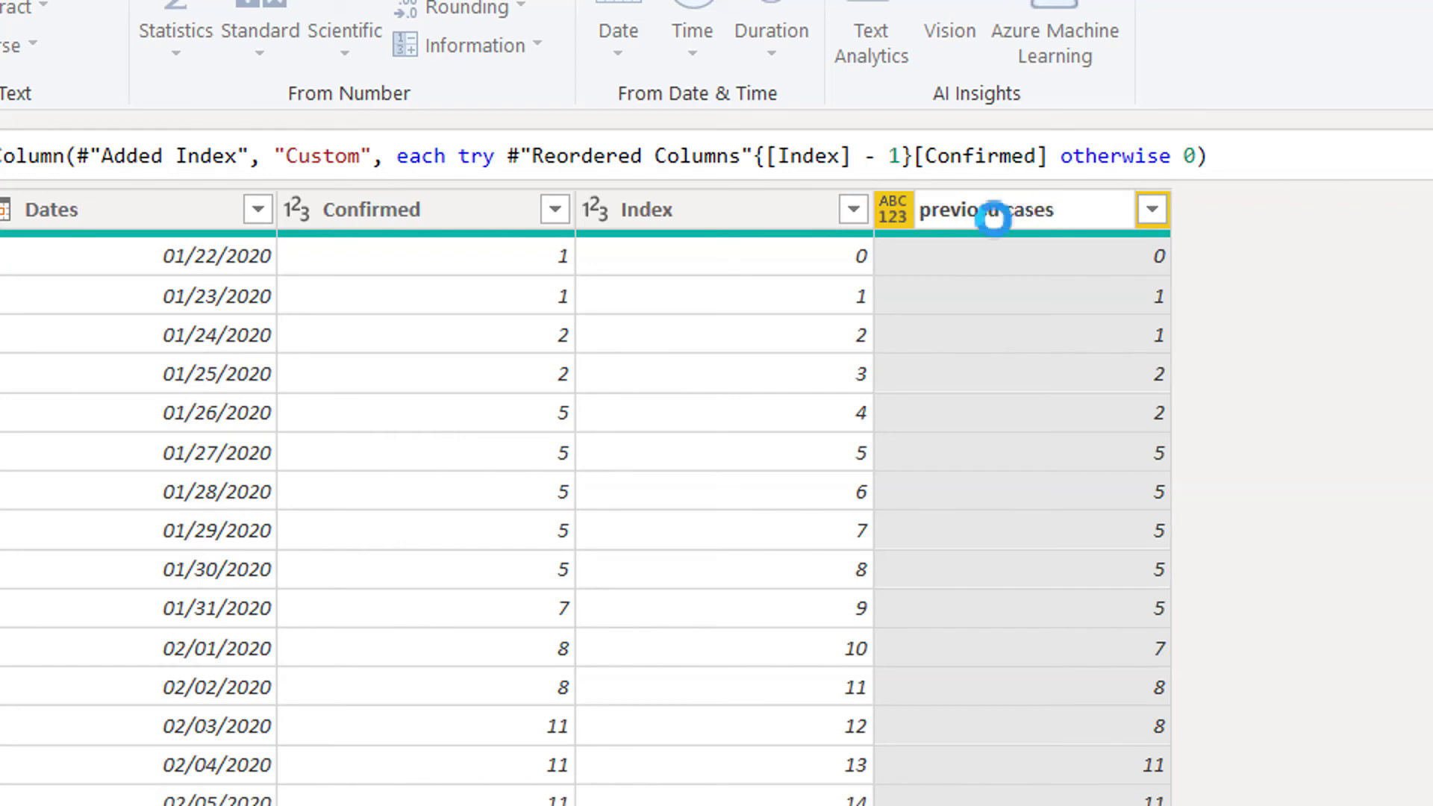
{"action": "key", "text": "Return"}
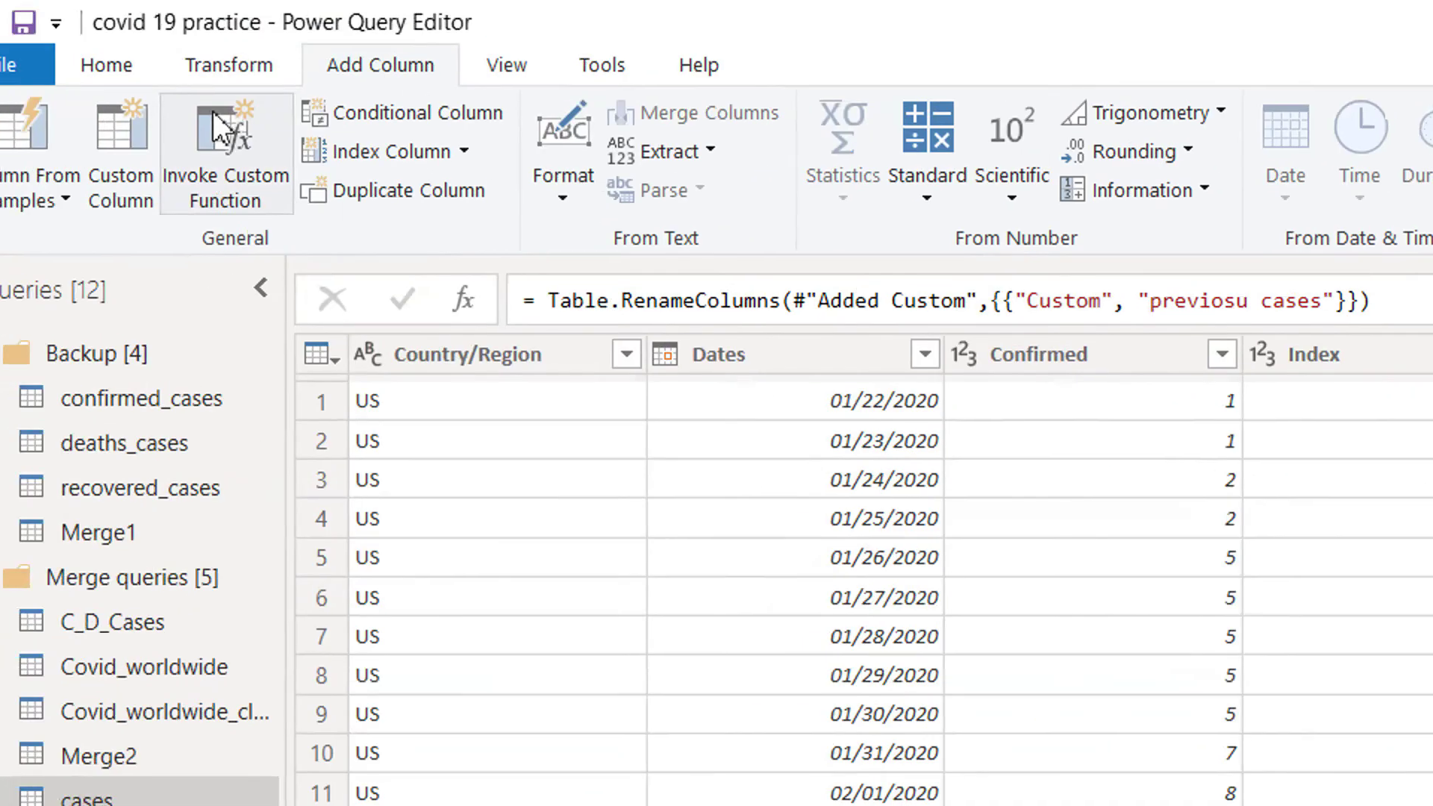
Create a custom column named 'Daily cases' with formula [Confirmed] - [previosu cases].
{"action": "left_click", "coordinate": [191, 179]}
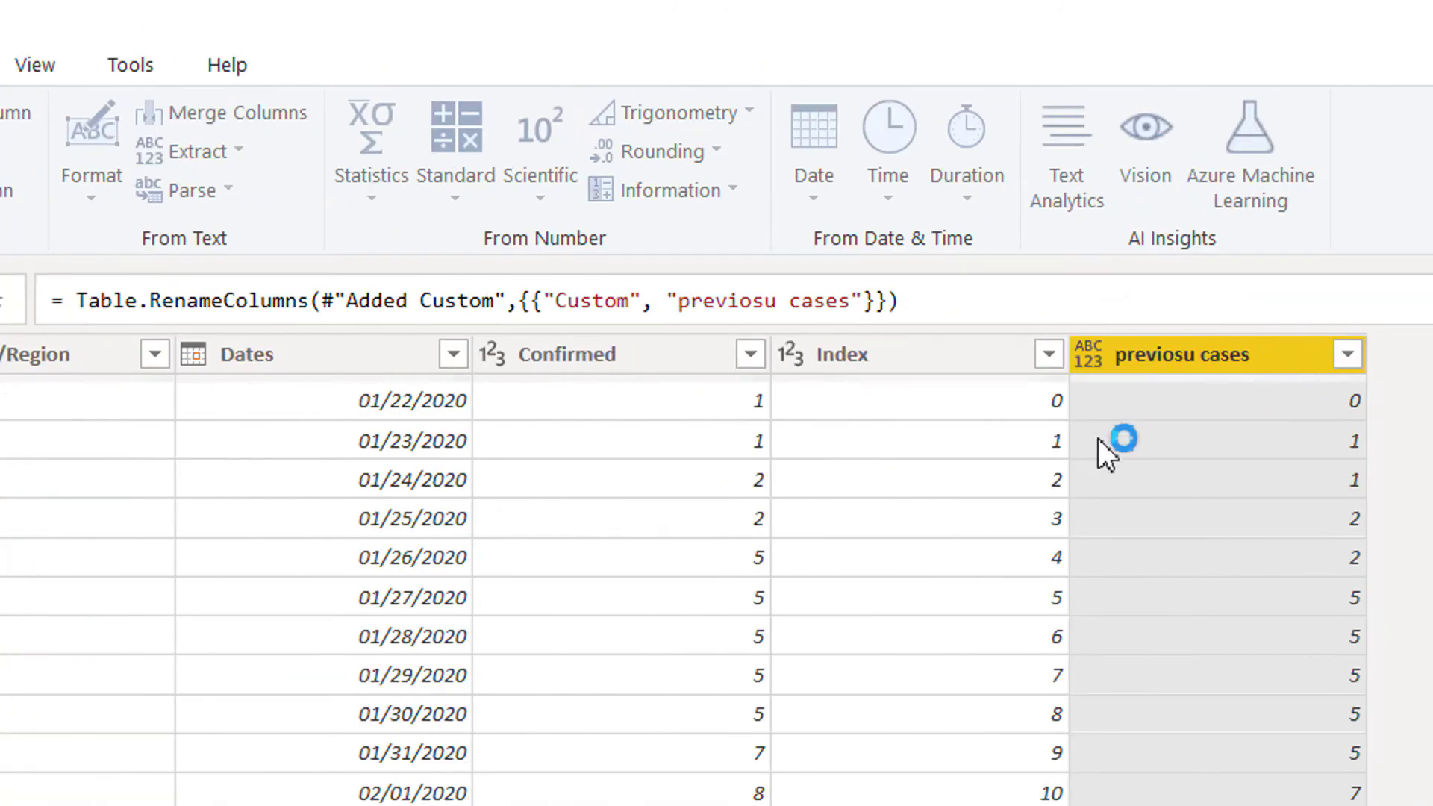
{"action": "left_click_drag", "start_coordinate": [562, 589], "coordinate": [327, 586]}
{"action": "type", "text": "C"}
{"action": "key", "text": "BackSpace"}
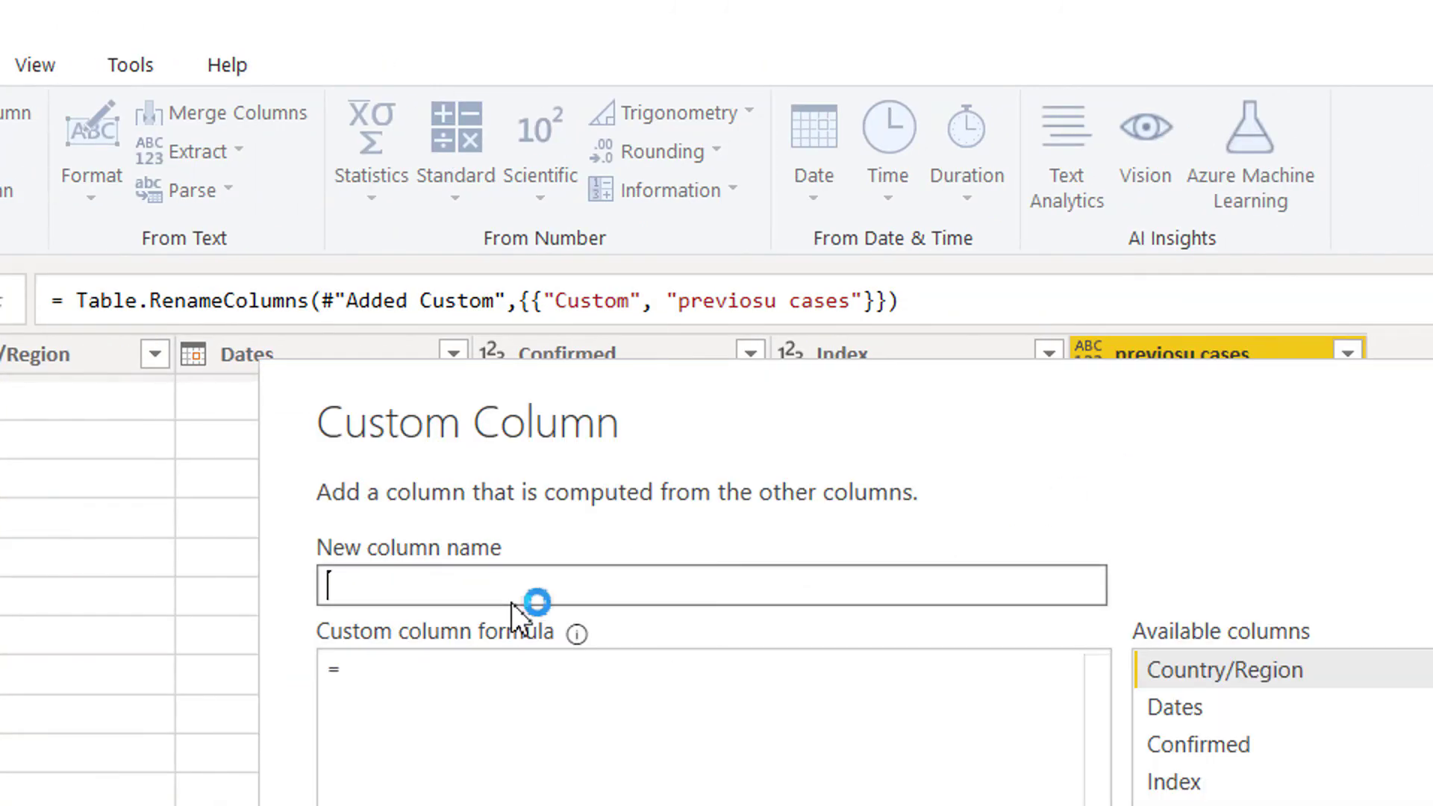
{"action": "type", "text": "Daily cases"}
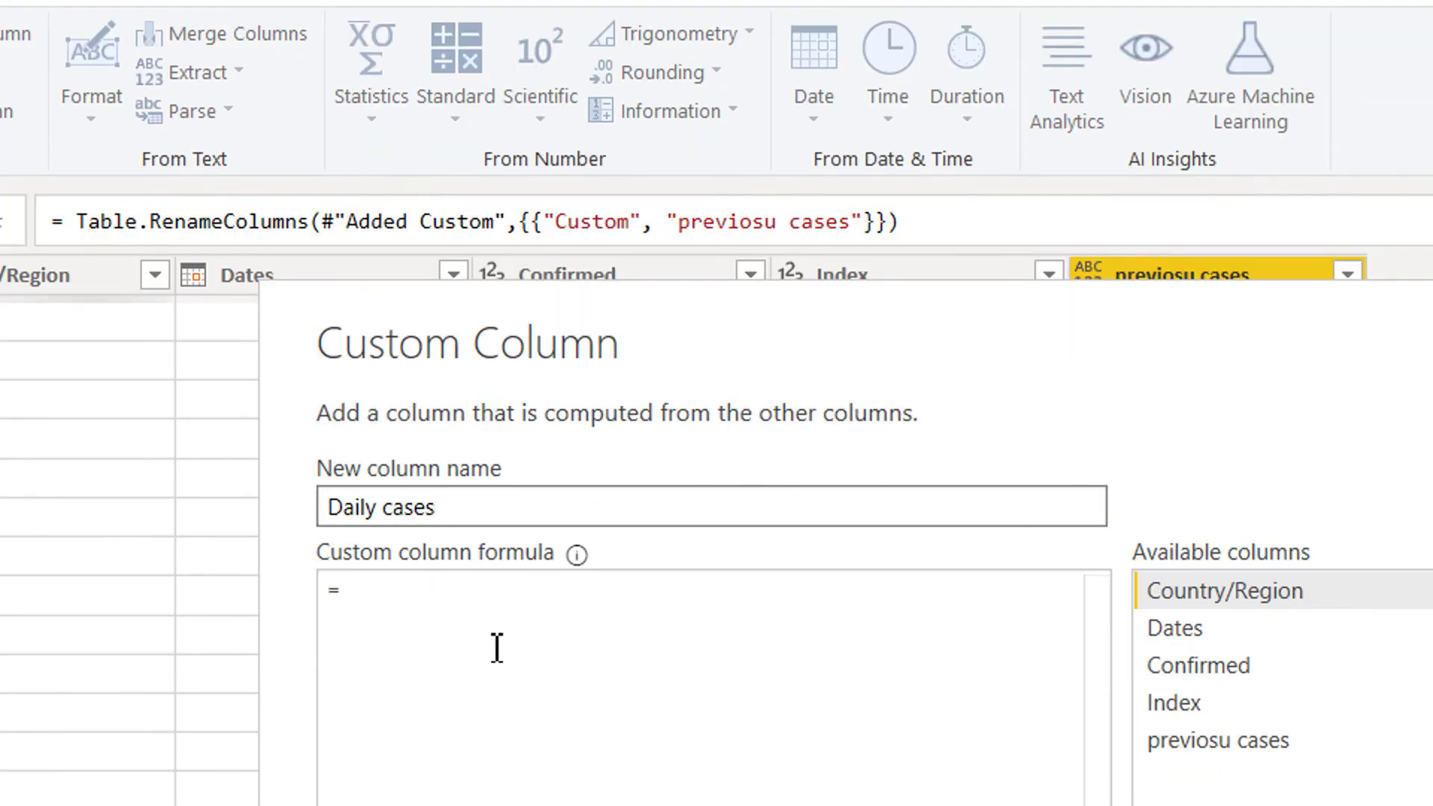
{"action": "left_click", "coordinate": [485, 717]}
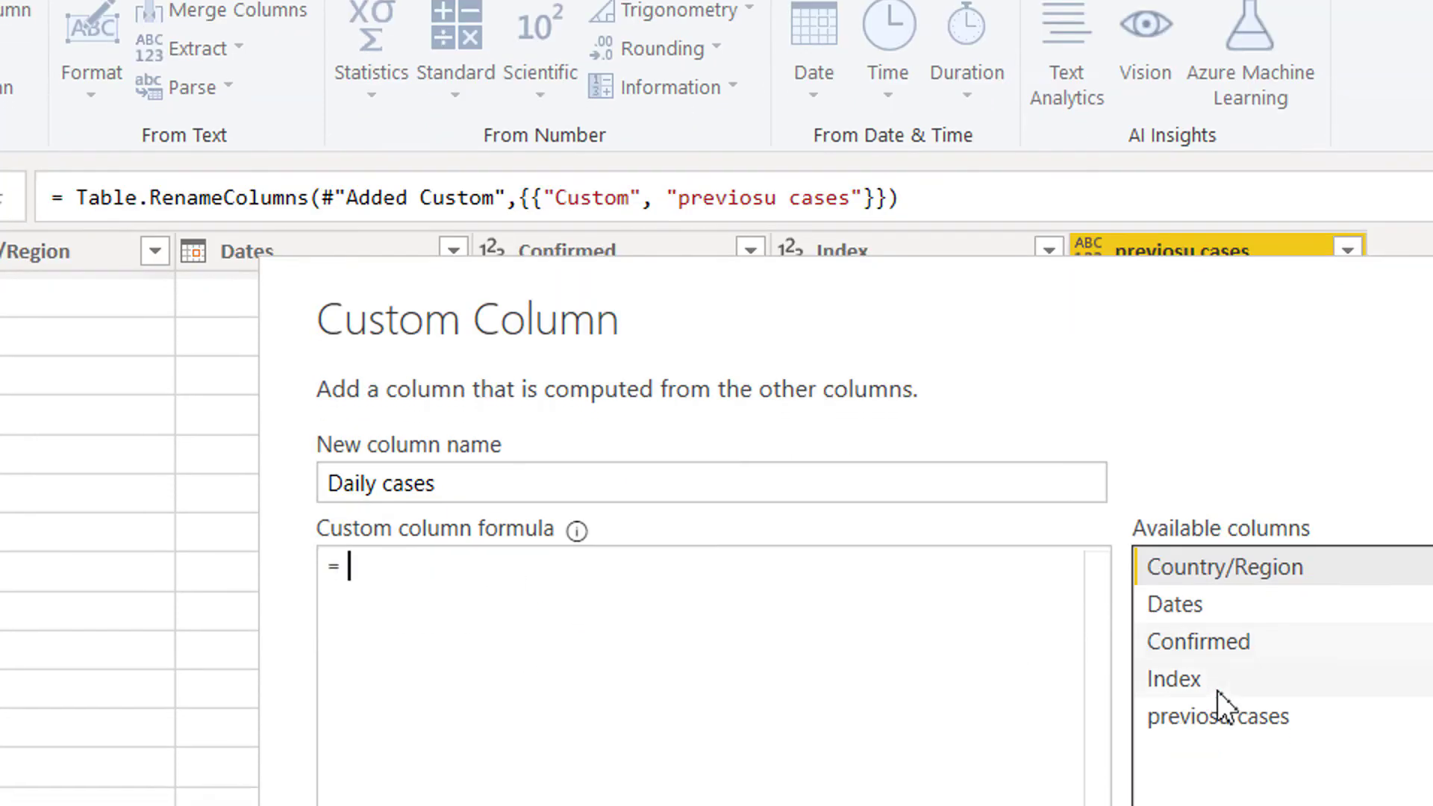
{"action": "double_click", "coordinate": [1212, 633]}
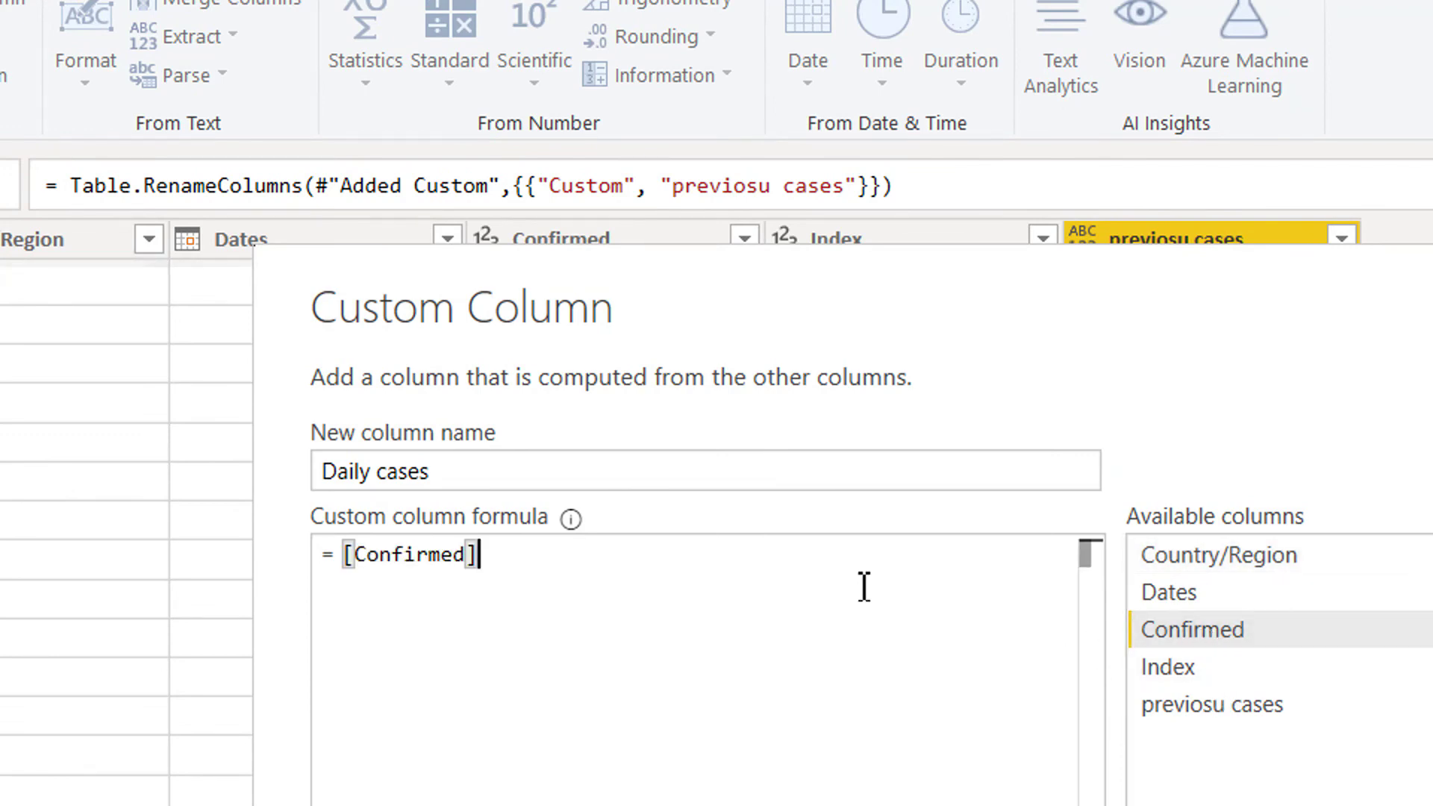
{"action": "type", "text": "-"}
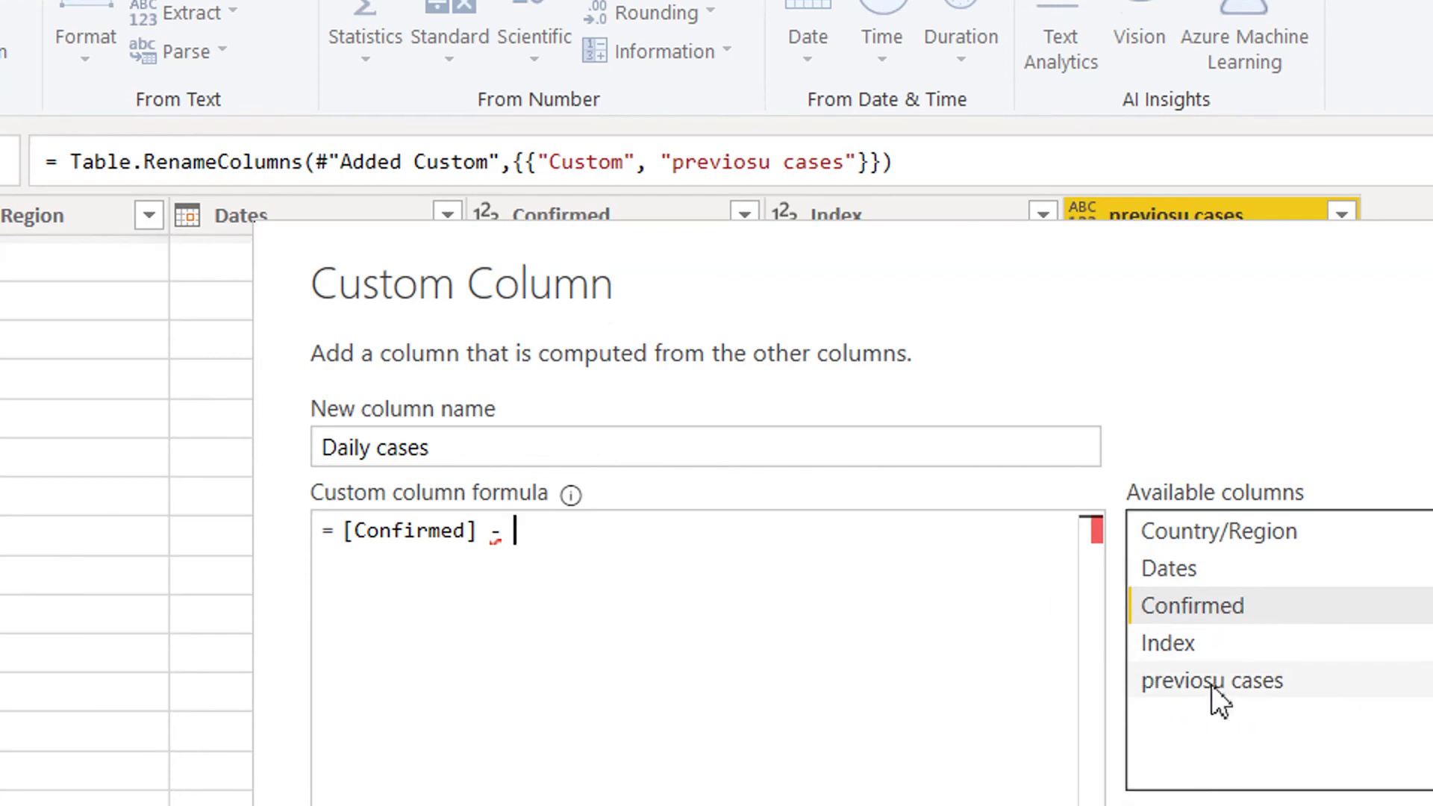
{"action": "left_click", "coordinate": [1210, 704]}
{"action": "double_click", "coordinate": [1208, 679]}
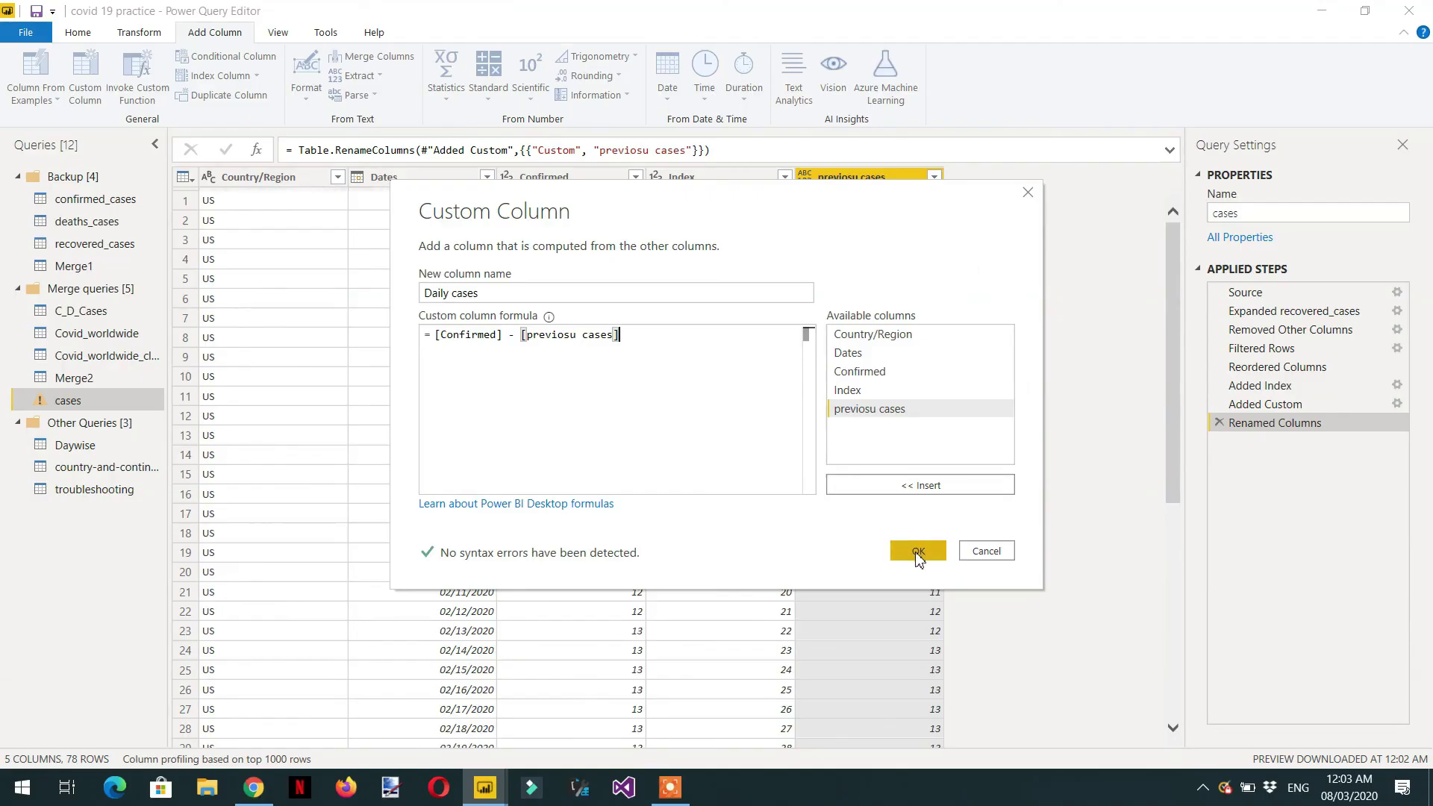
{"action": "left_click", "coordinate": [918, 553]}
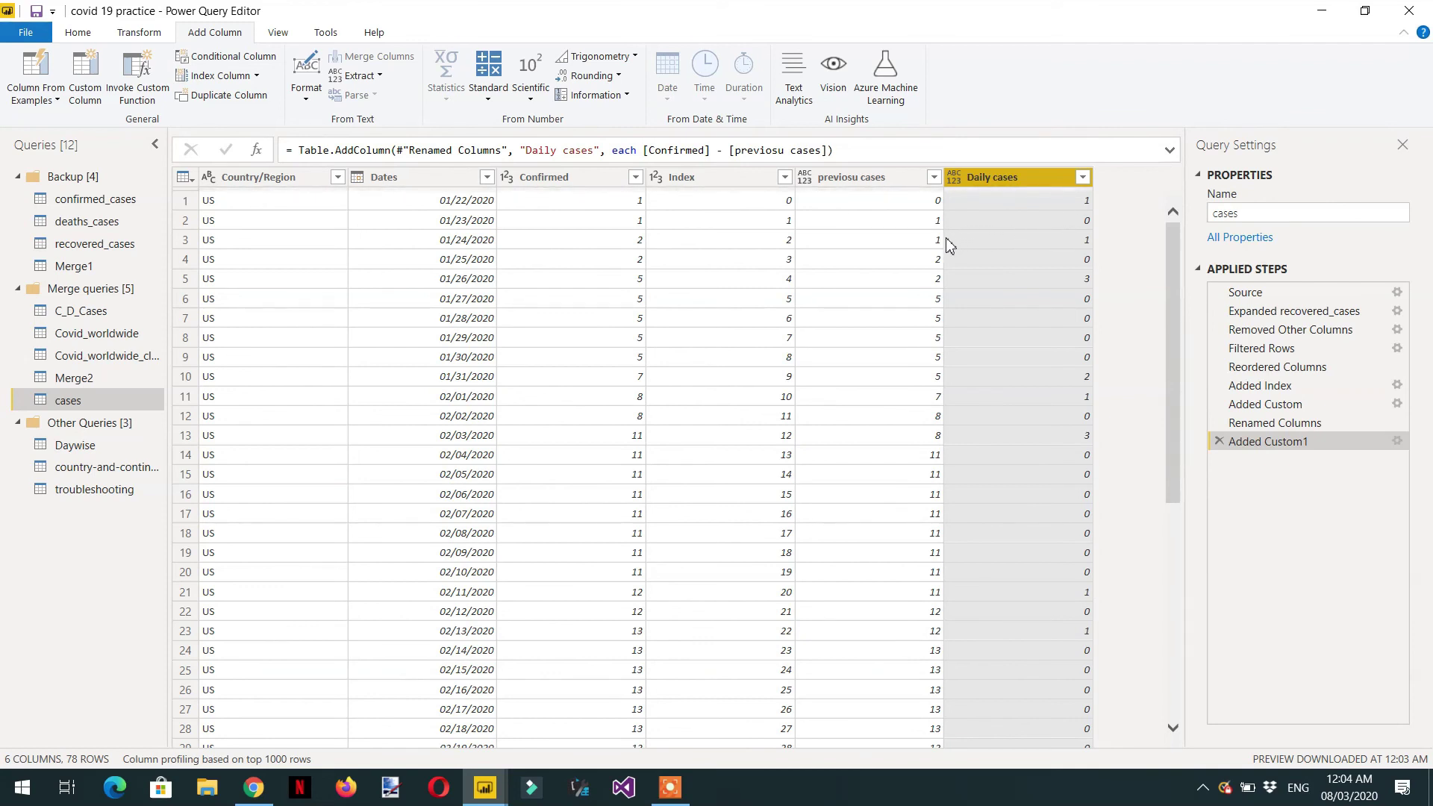
Move the Index column past Daily cases so it becomes the table's last column.
{"action": "left_click", "coordinate": [736, 183]}
{"action": "left_click_drag", "start_coordinate": [736, 183], "coordinate": [1117, 179]}
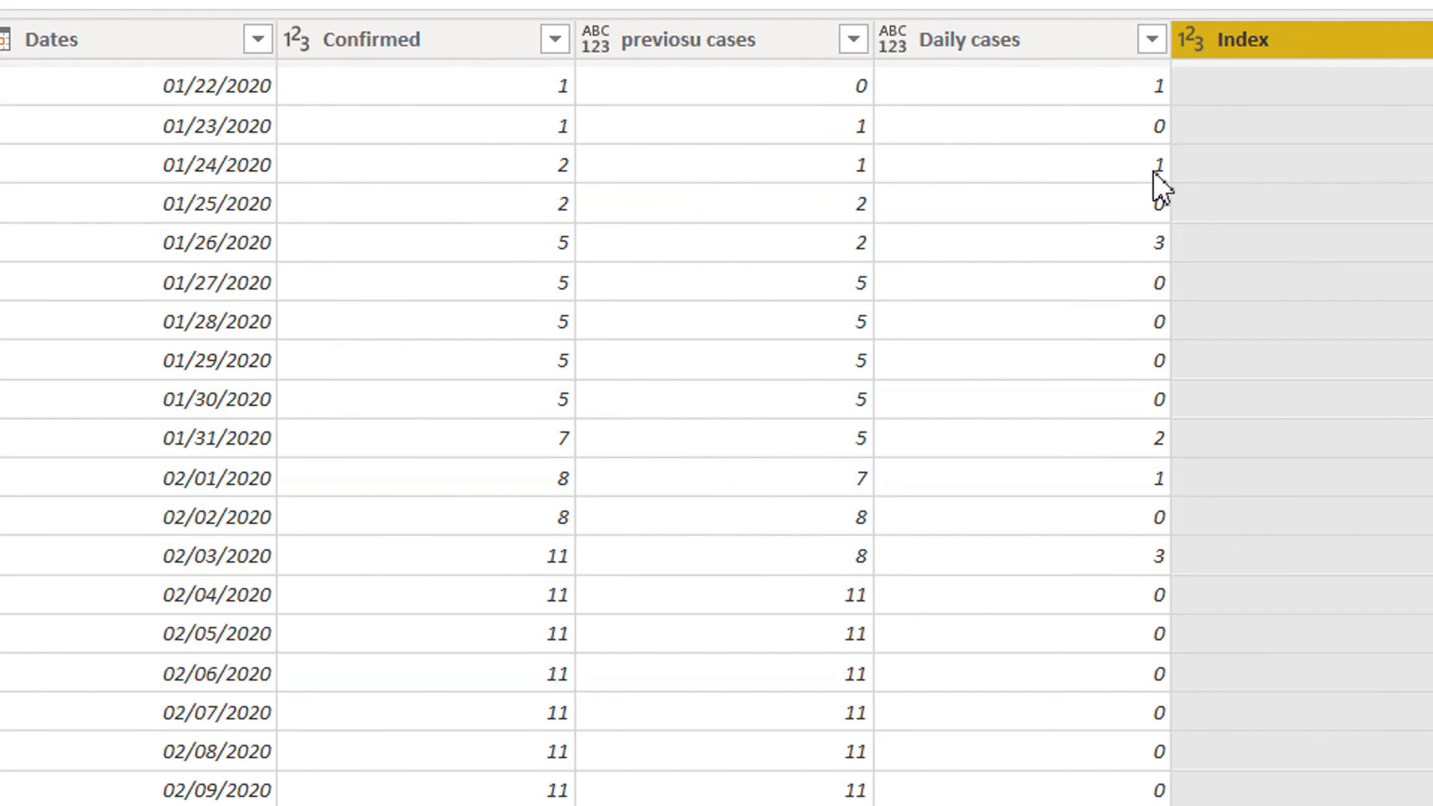
{"action": "scroll", "coordinate": [966, 589], "scroll_direction": "down", "scroll_amount": 12}
{"action": "scroll", "coordinate": [951, 581], "scroll_direction": "up", "scroll_amount": 2}
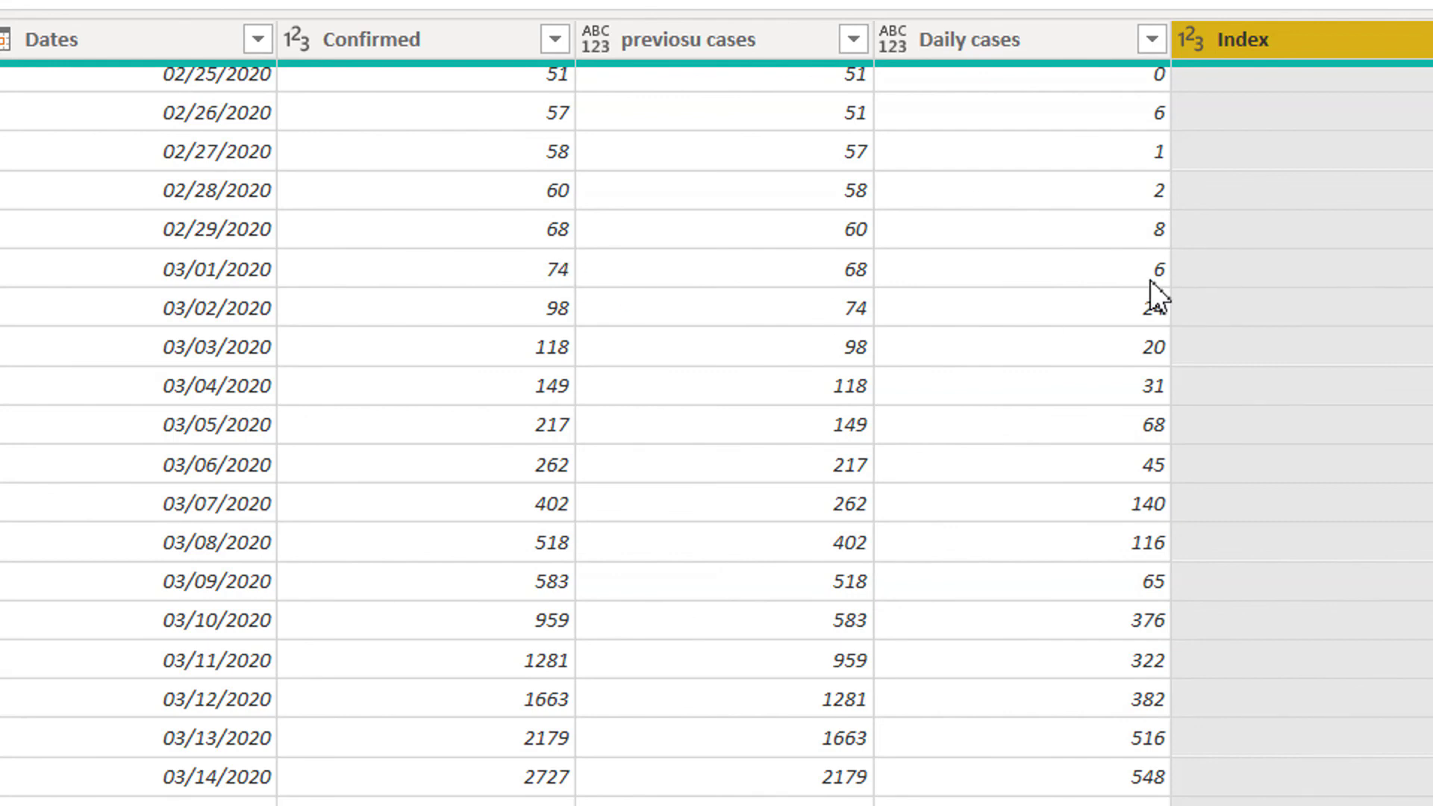
{"action": "scroll", "coordinate": [1150, 280], "scroll_direction": "up", "scroll_amount": 2}
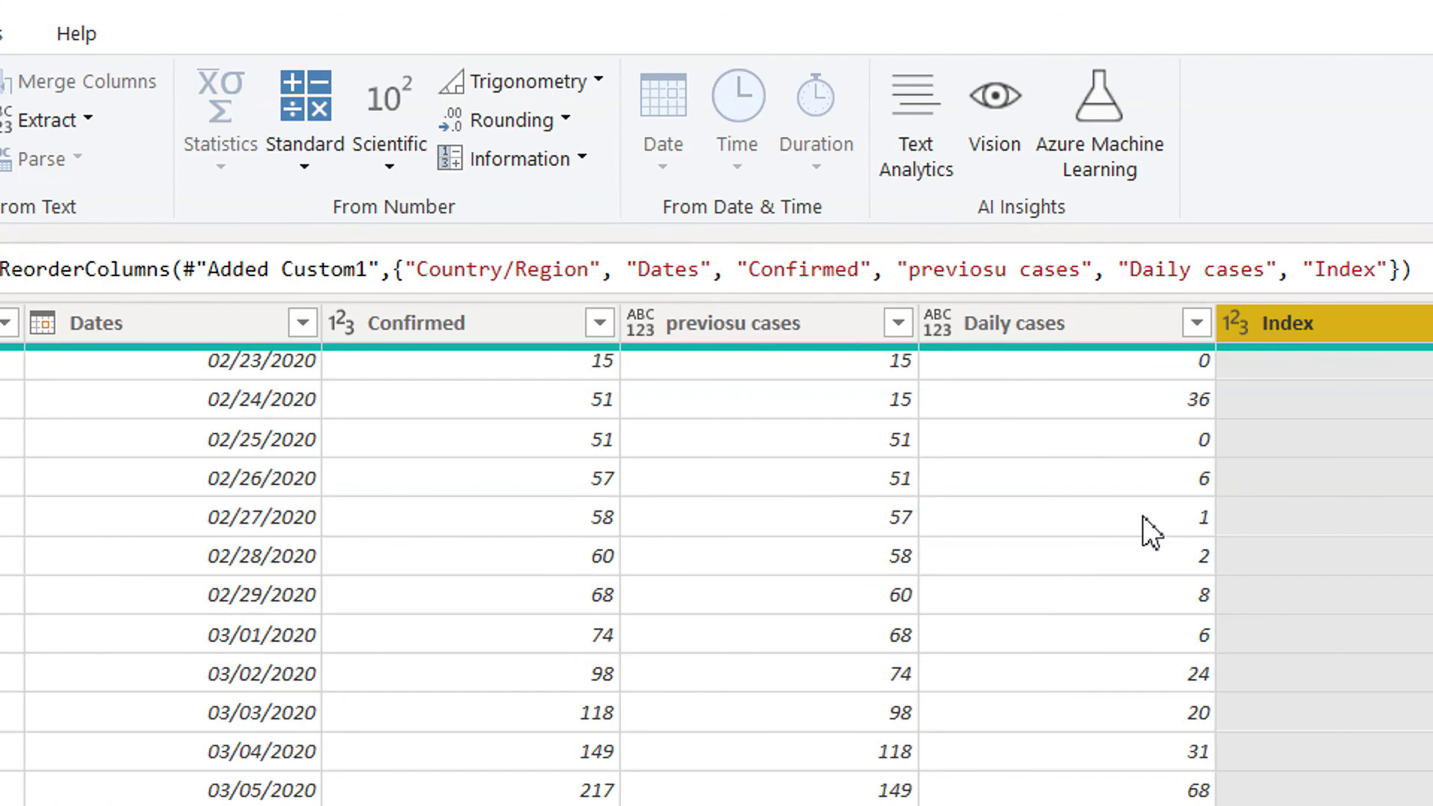
{"action": "scroll", "coordinate": [1145, 518], "scroll_direction": "up", "scroll_amount": 1}
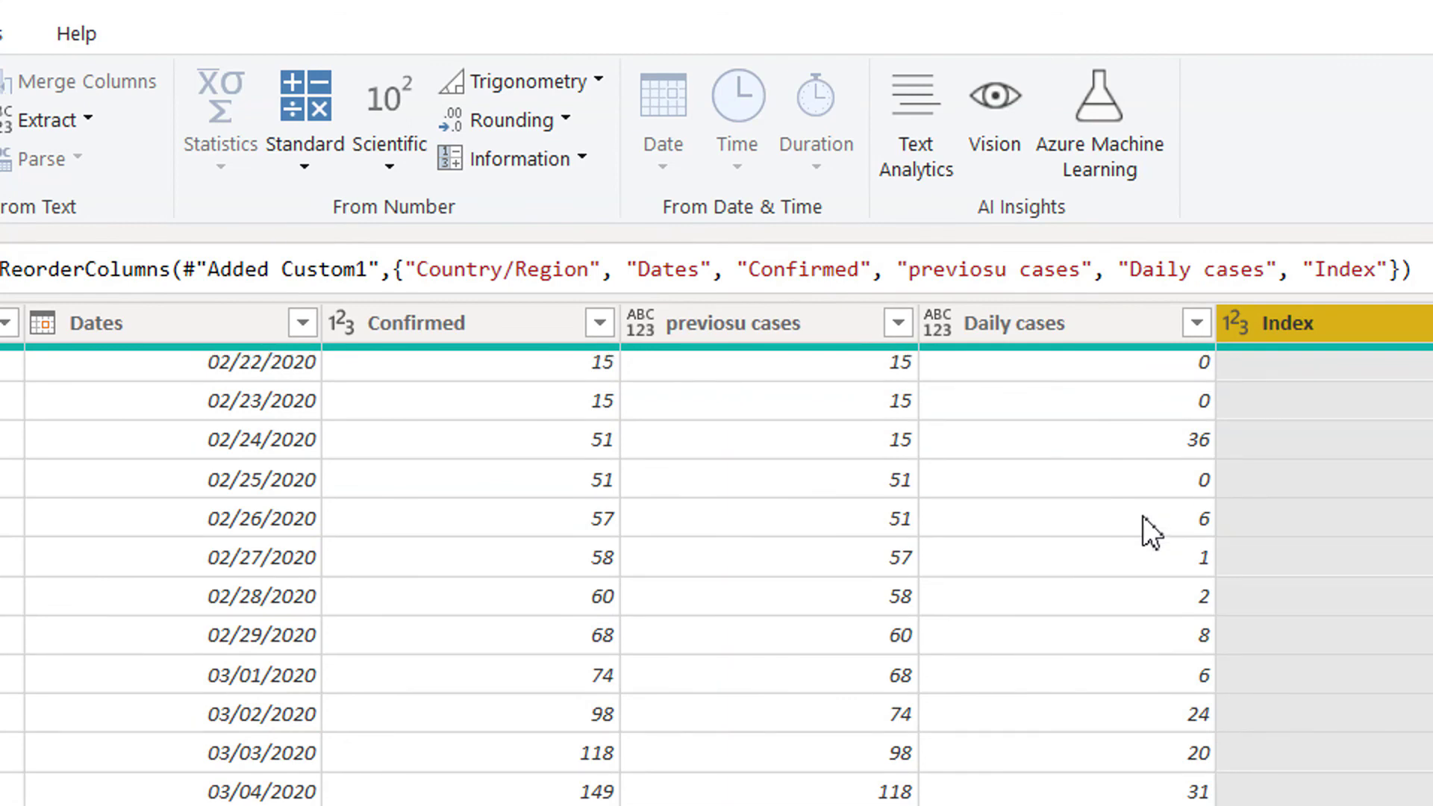